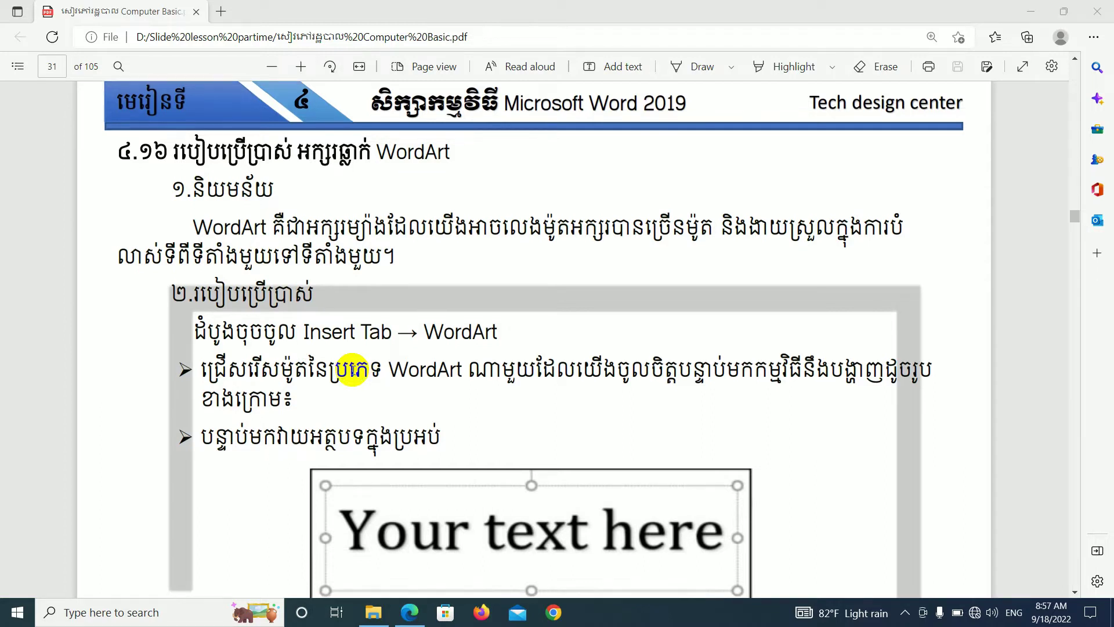
Step: Scroll the lesson PDF down to page 31, the WordArt Text Fill, Outline and Effect section
{"action": "scroll", "coordinate": [352, 370], "scroll_direction": "down", "scroll_amount": 3}
{"action": "scroll", "coordinate": [352, 371], "scroll_direction": "down", "scroll_amount": 2}
Step: Scroll further and highlight the start of the section heading
{"action": "scroll", "coordinate": [352, 370], "scroll_direction": "down", "scroll_amount": 2}
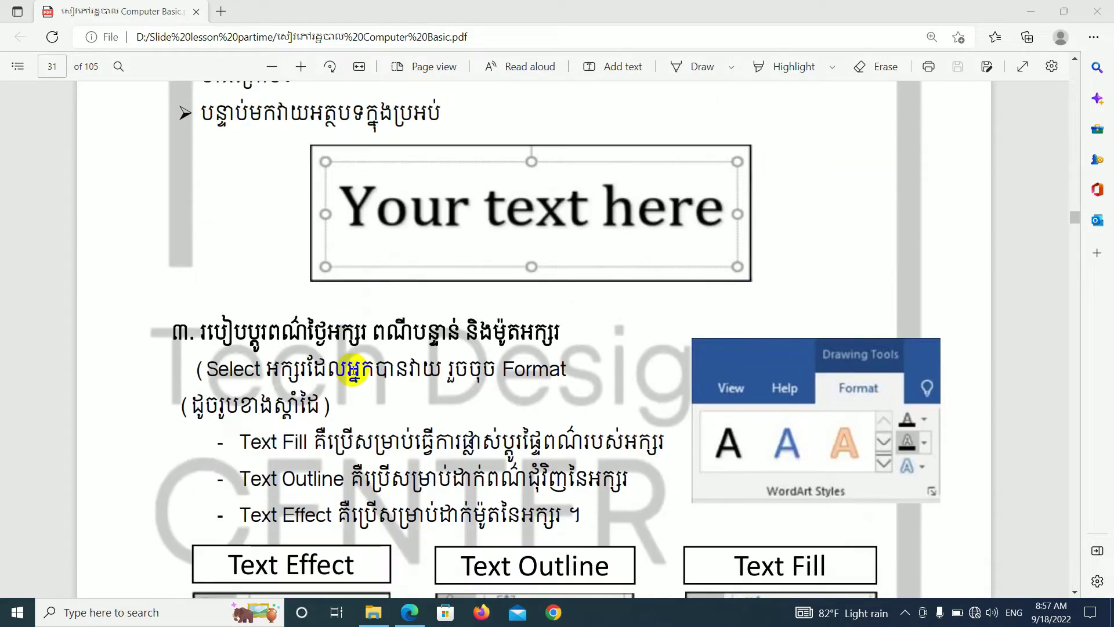
{"action": "scroll", "coordinate": [353, 371], "scroll_direction": "down", "scroll_amount": 2}
{"action": "left_click_drag", "start_coordinate": [207, 271], "coordinate": [334, 267]}
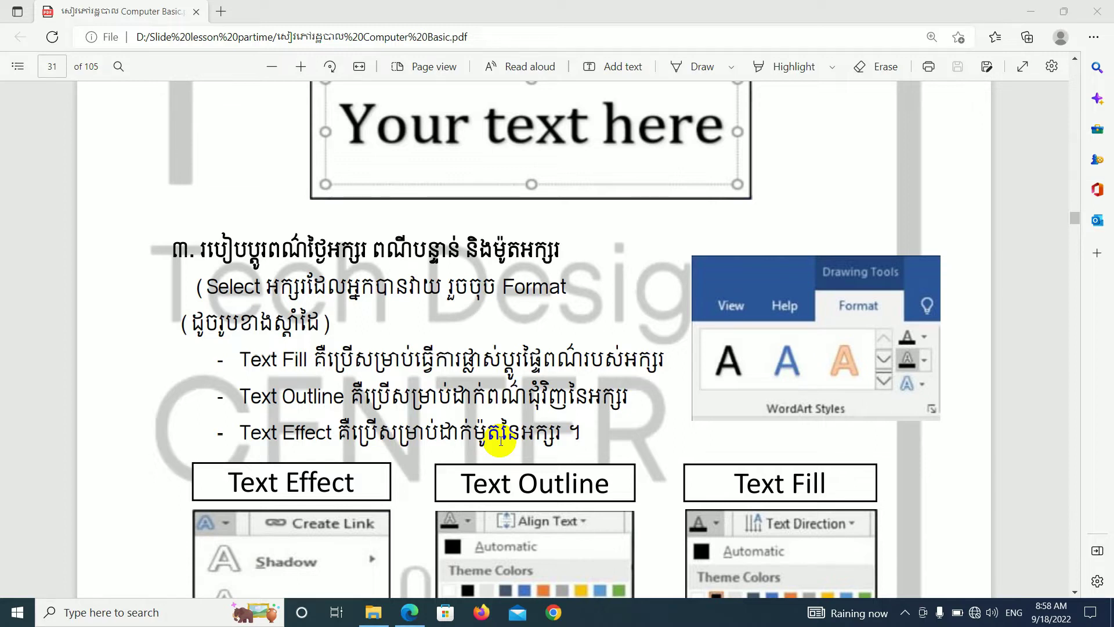
Step: Scroll past the colour palettes to the page 32 WordArt exercise 4.16.1
{"action": "scroll", "coordinate": [500, 440], "scroll_direction": "down", "scroll_amount": 3}
{"action": "scroll", "coordinate": [499, 441], "scroll_direction": "down", "scroll_amount": 2}
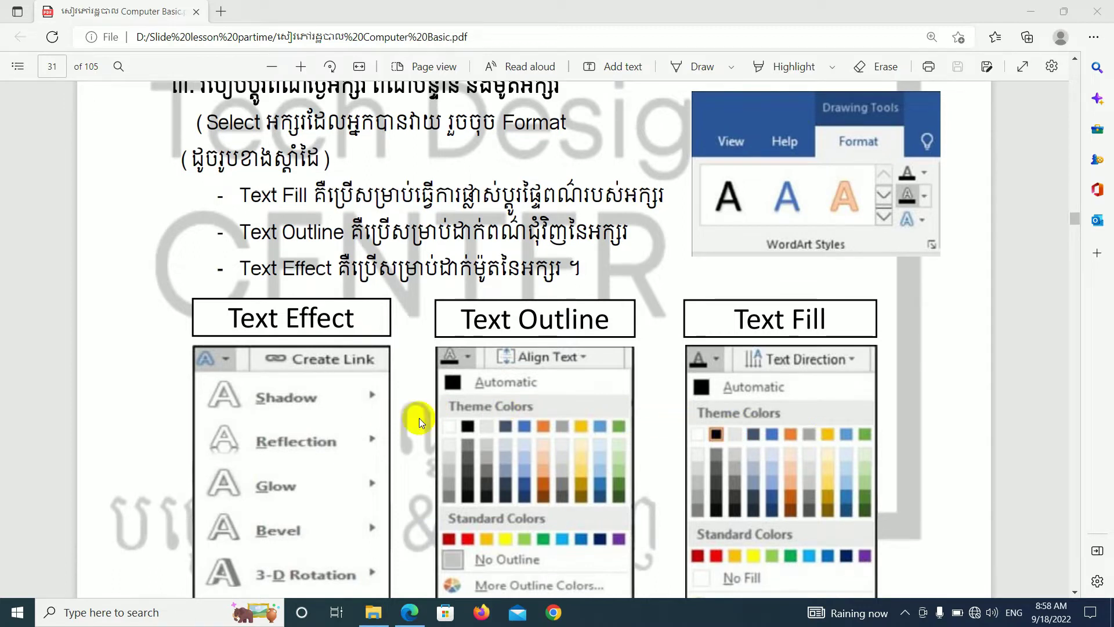
{"action": "scroll", "coordinate": [395, 418], "scroll_direction": "down", "scroll_amount": 5}
{"action": "scroll", "coordinate": [389, 417], "scroll_direction": "down", "scroll_amount": 5}
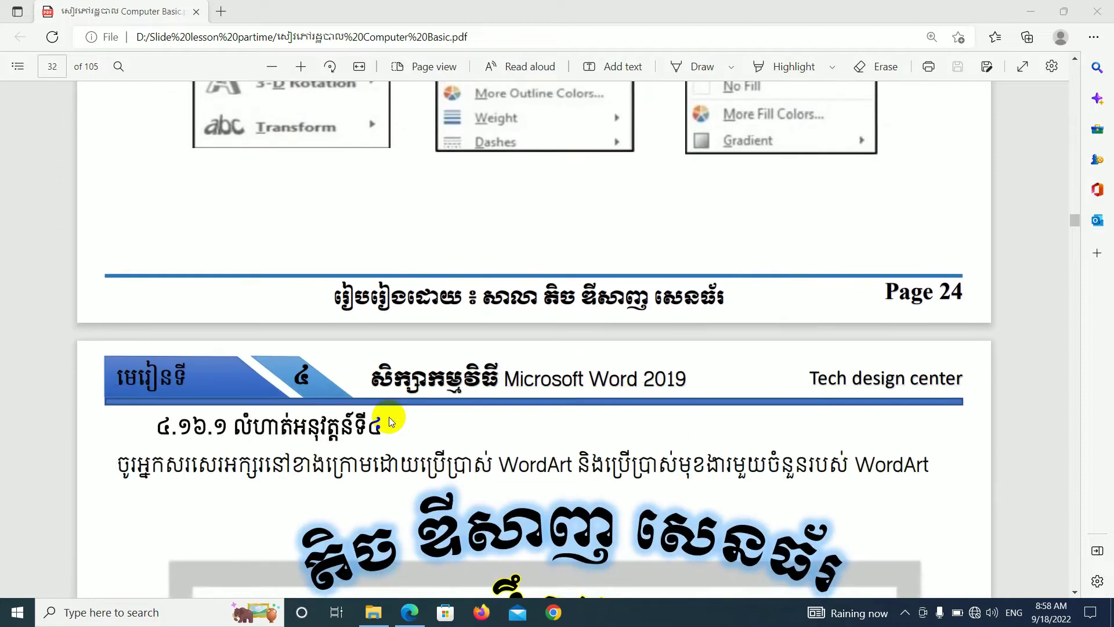
{"action": "scroll", "coordinate": [389, 416], "scroll_direction": "down", "scroll_amount": 5}
{"action": "scroll", "coordinate": [389, 417], "scroll_direction": "down", "scroll_amount": 1}
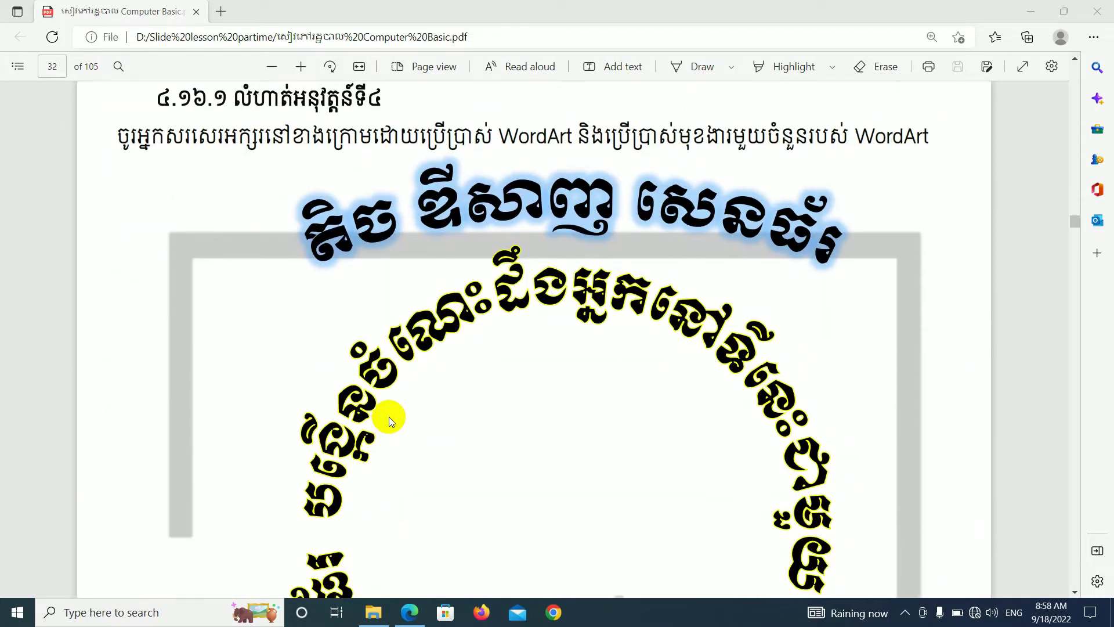
{"action": "scroll", "coordinate": [388, 416], "scroll_direction": "up", "scroll_amount": 1}
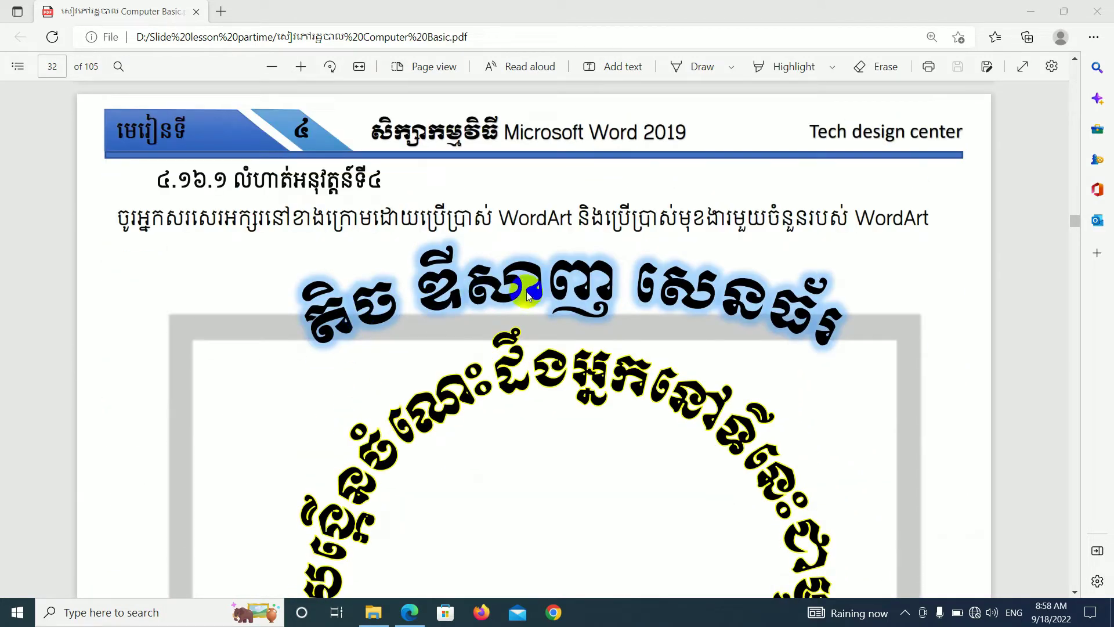
{"action": "scroll", "coordinate": [614, 405], "scroll_direction": "down", "scroll_amount": 5}
{"action": "scroll", "coordinate": [614, 405], "scroll_direction": "down", "scroll_amount": 8}
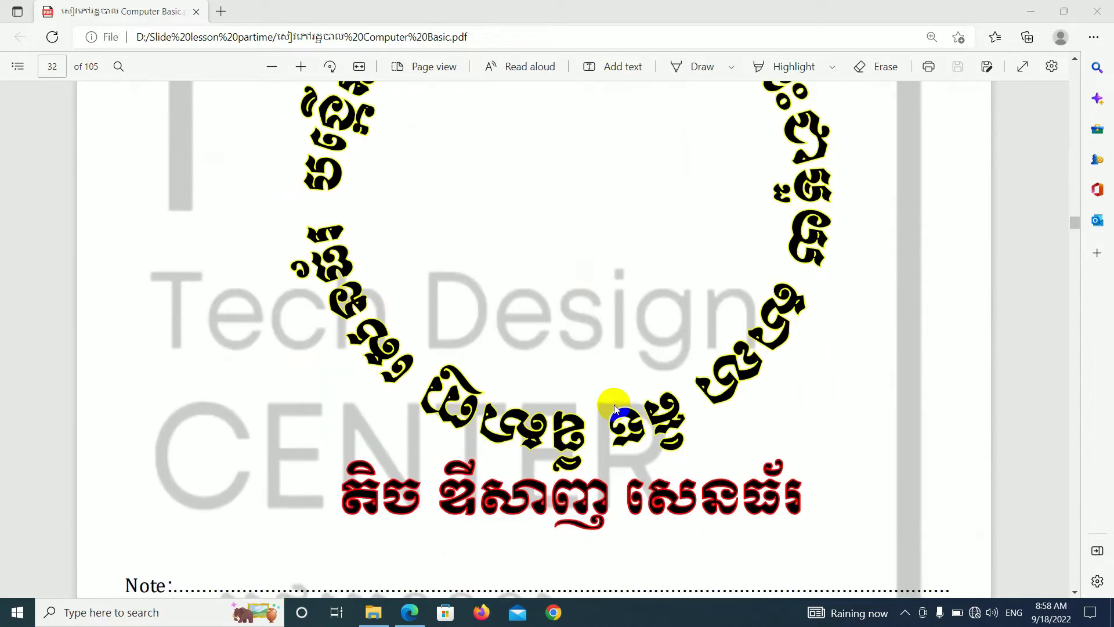
{"action": "scroll", "coordinate": [614, 405], "scroll_direction": "up", "scroll_amount": 10}
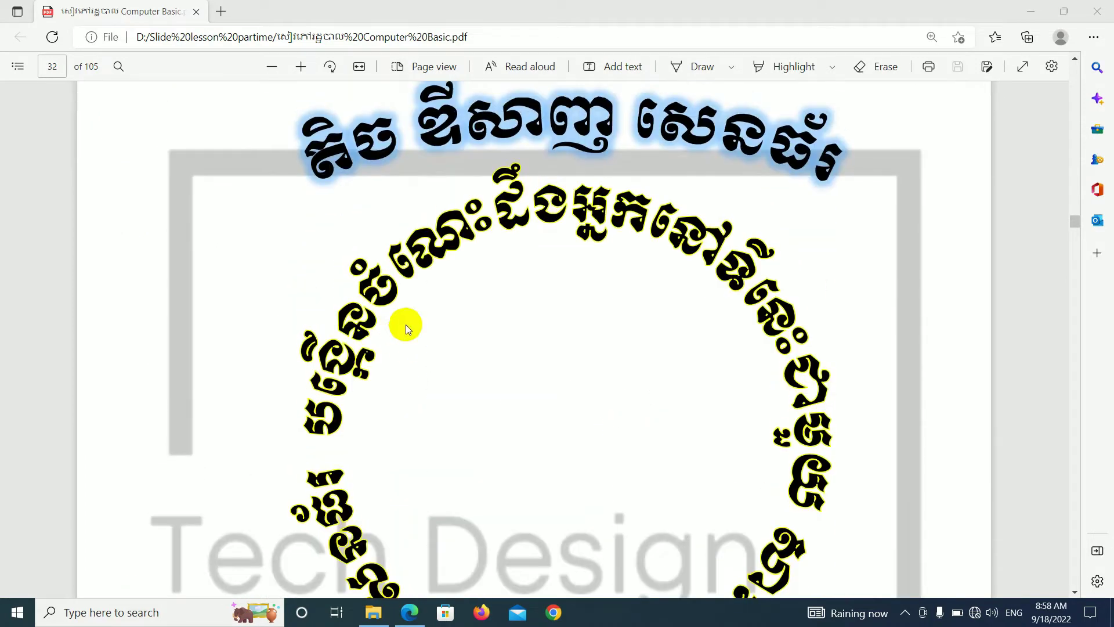
Step: Minimize Edge and File Explorer, then launch Word and create a blank document
{"action": "left_click", "coordinate": [1024, 10]}
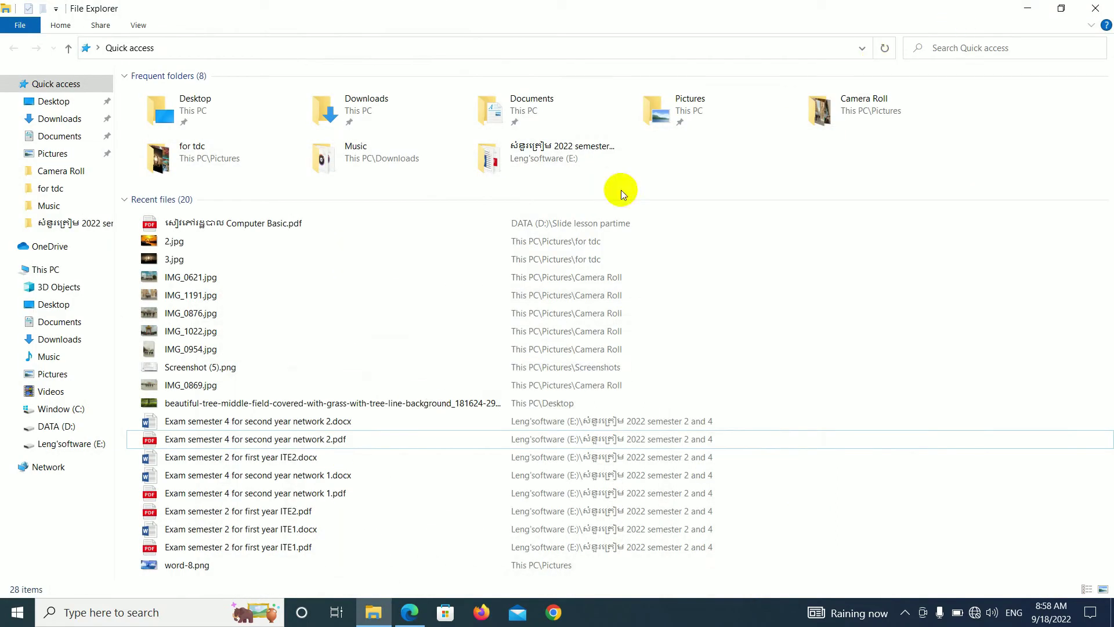
{"action": "left_click", "coordinate": [1027, 9]}
{"action": "left_click", "coordinate": [248, 307]}
{"action": "double_click", "coordinate": [248, 307]}
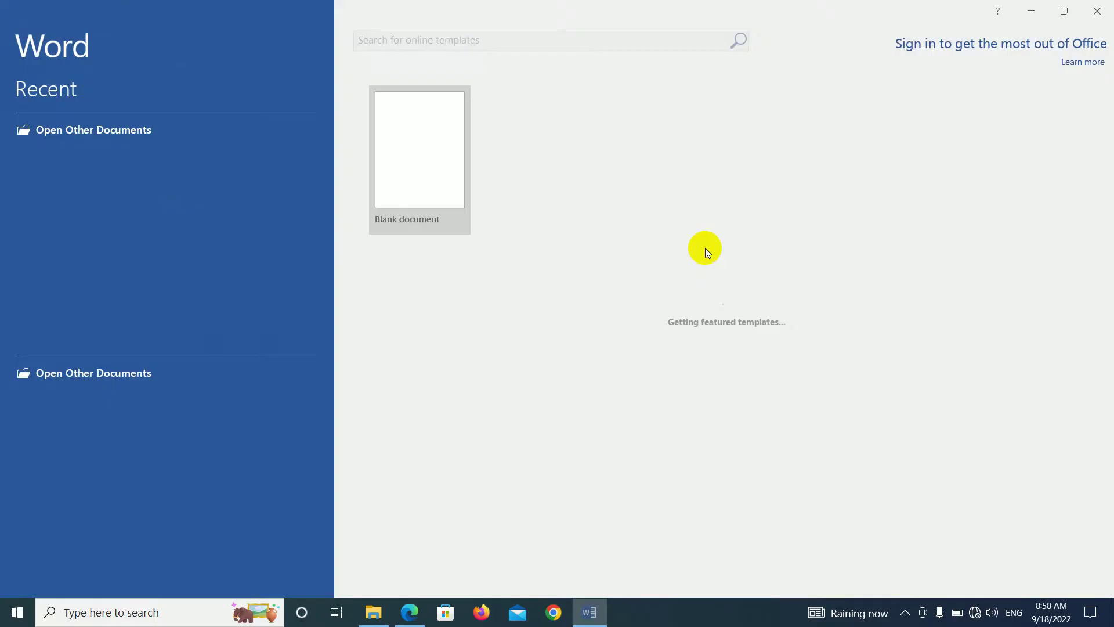
{"action": "left_click", "coordinate": [704, 449]}
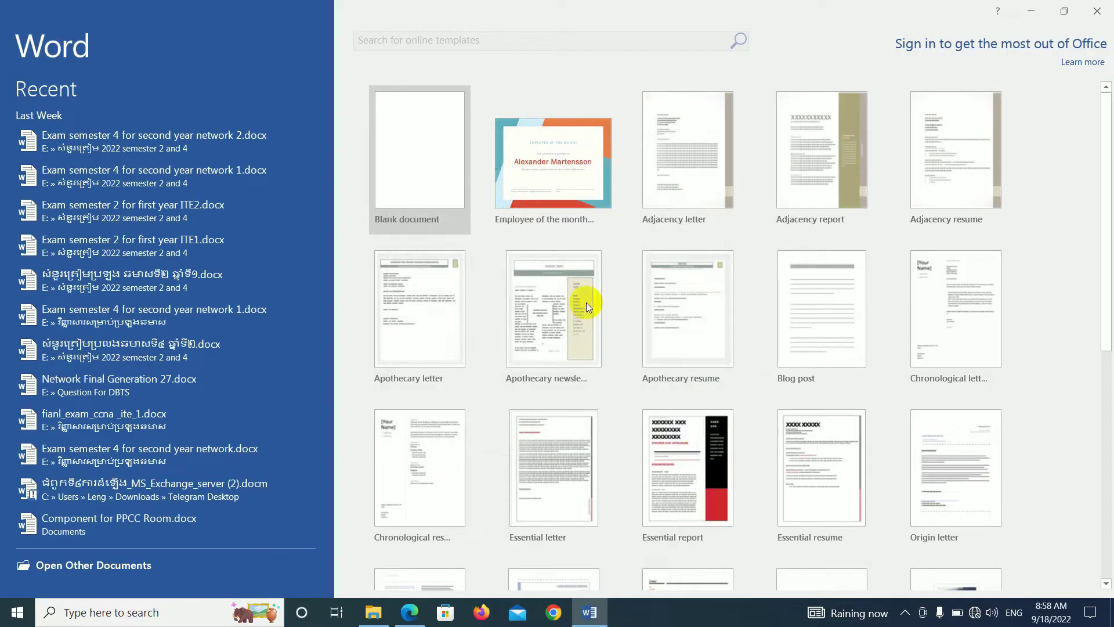
{"action": "left_click", "coordinate": [457, 174]}
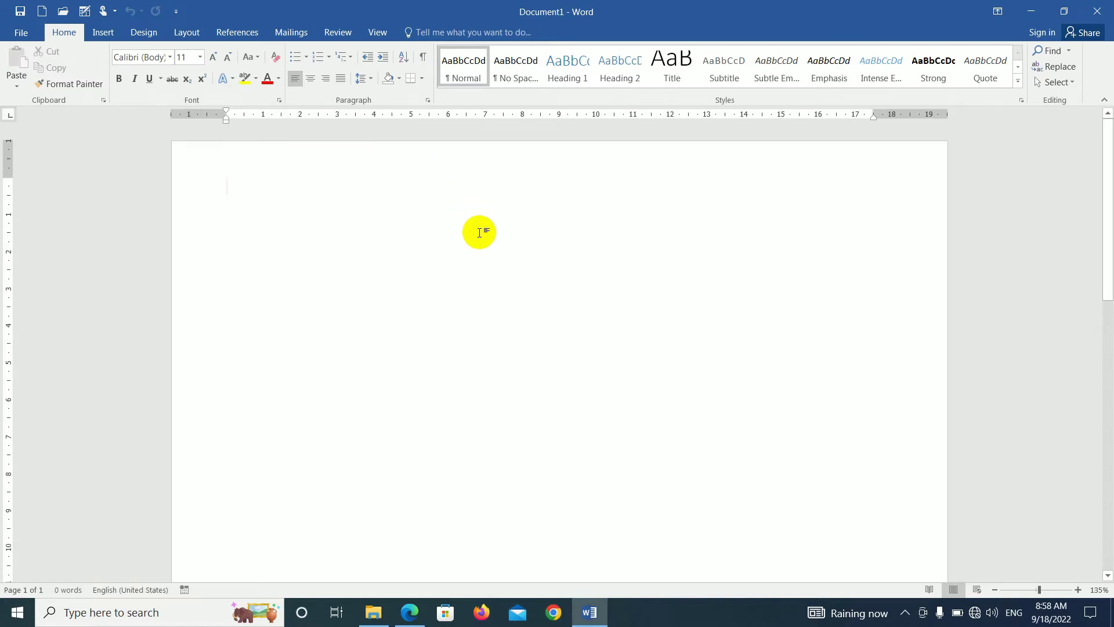
Step: Glance back at the lesson PDF, then show Word's Insert commands
{"action": "left_click", "coordinate": [416, 610]}
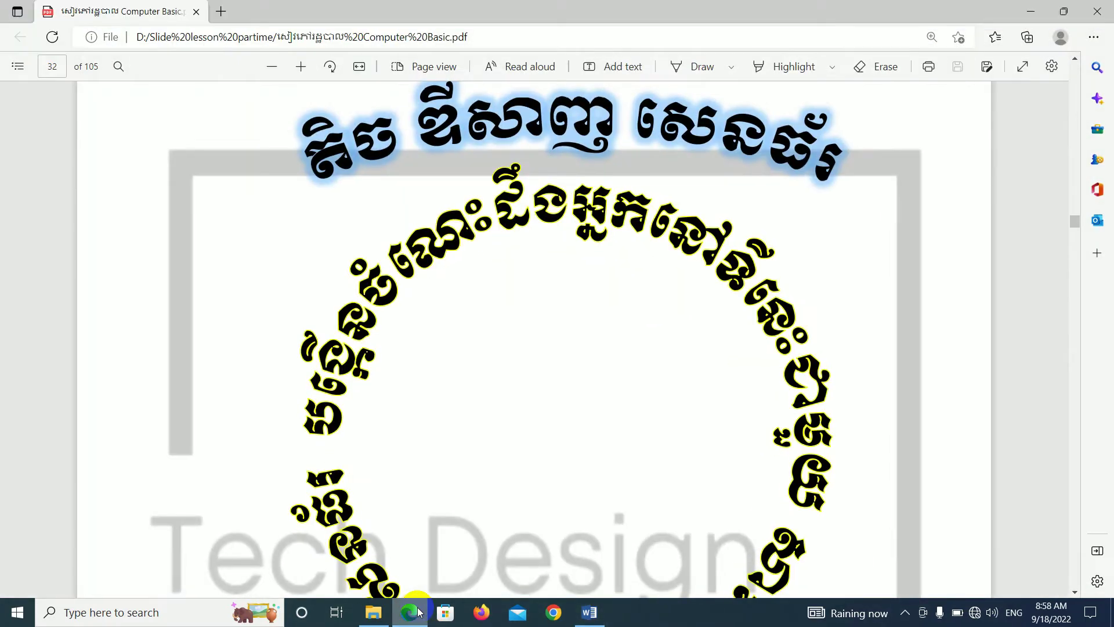
{"action": "left_click", "coordinate": [415, 611]}
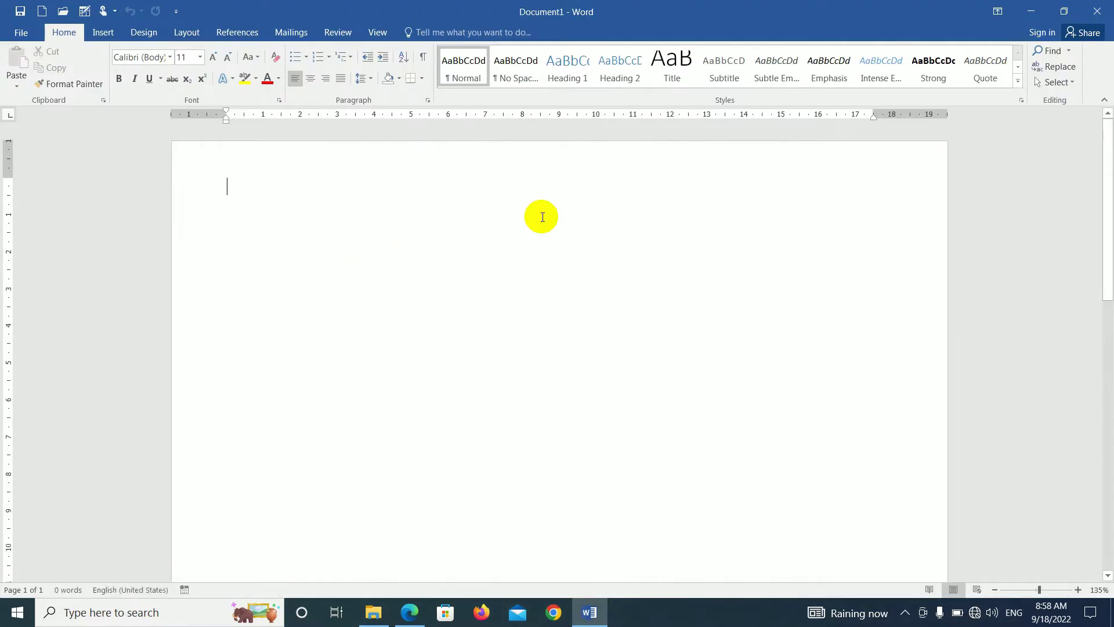
{"action": "left_click", "coordinate": [115, 33]}
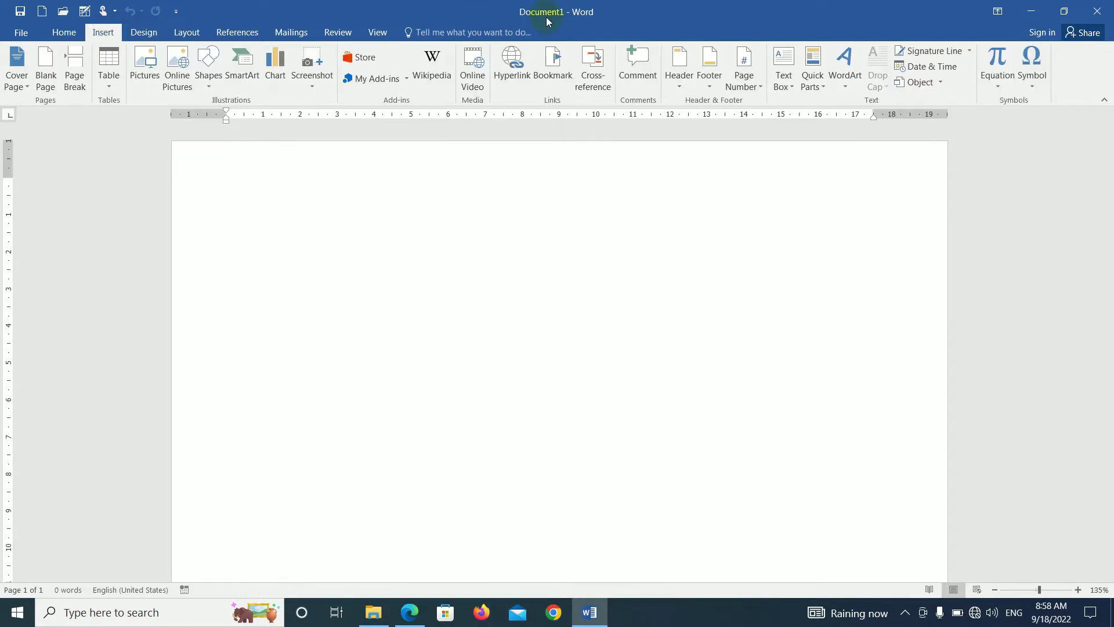
Step: Insert blue reflected WordArt with the three-word Khmer name, move it centreward, widen it, and select its text
{"action": "left_click", "coordinate": [846, 81]}
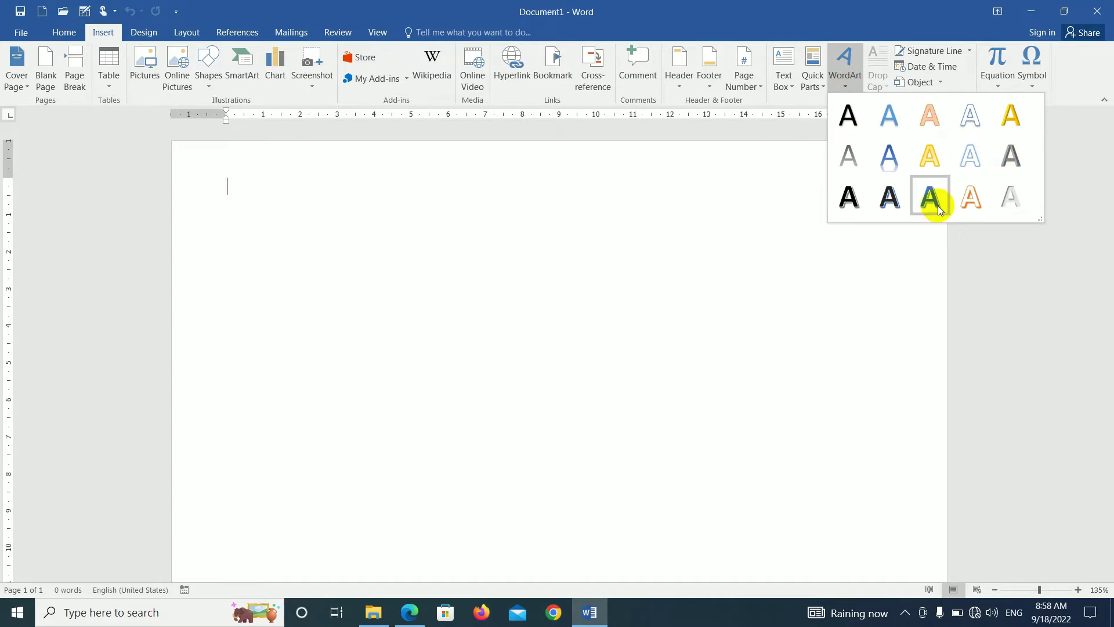
{"action": "left_click", "coordinate": [897, 165]}
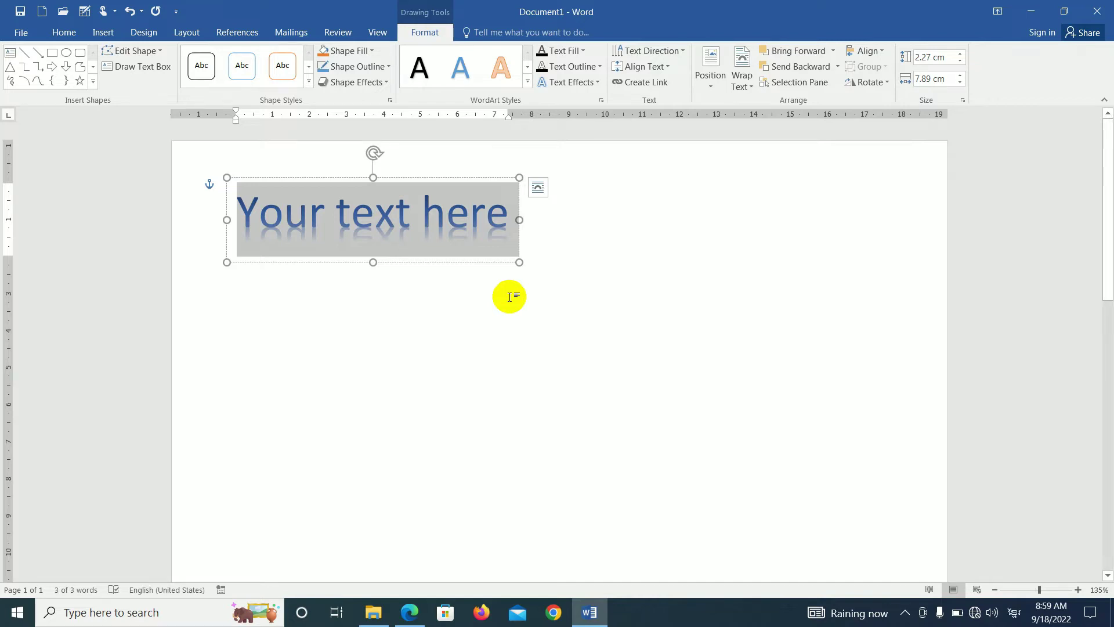
{"action": "type", "text": "តិច ឱសាញ"}
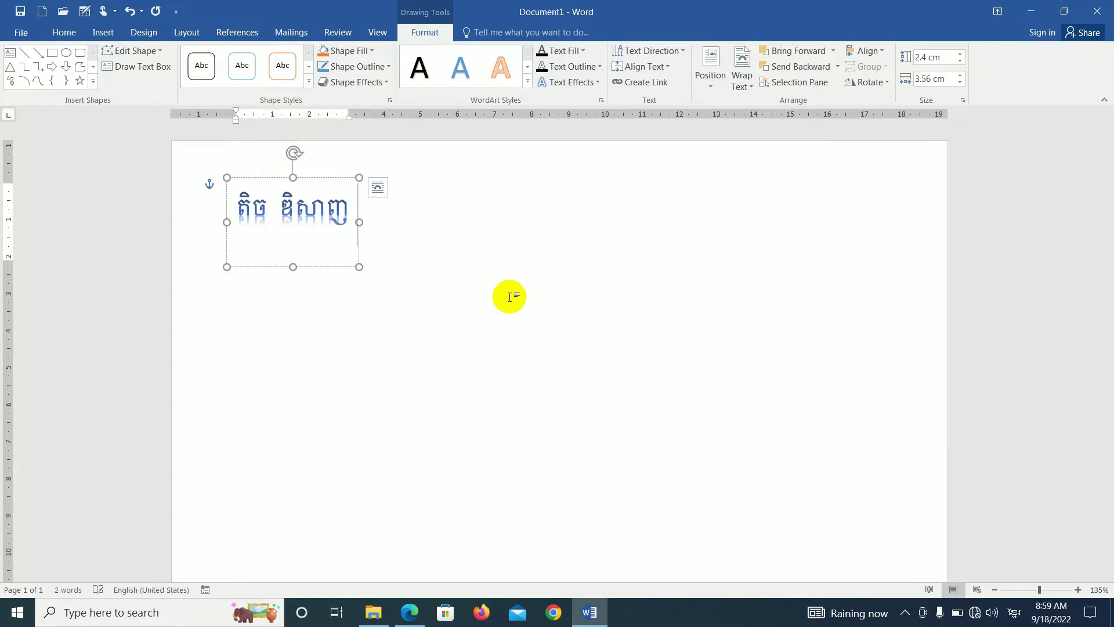
{"action": "type", "text": " សេ"}
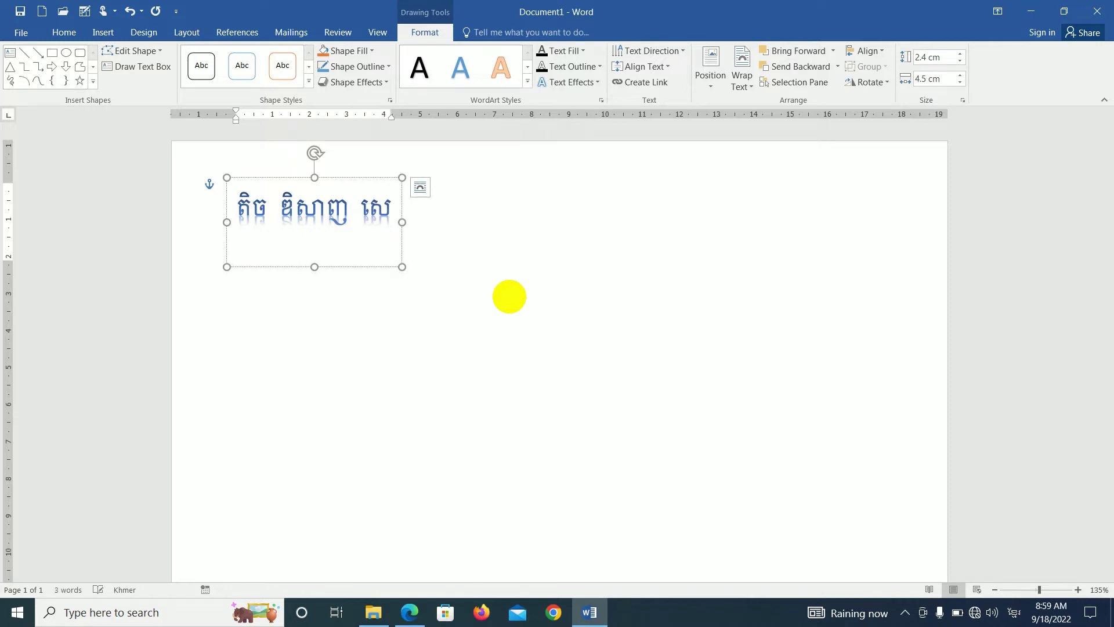
{"action": "type", "text": "នធ័រ"}
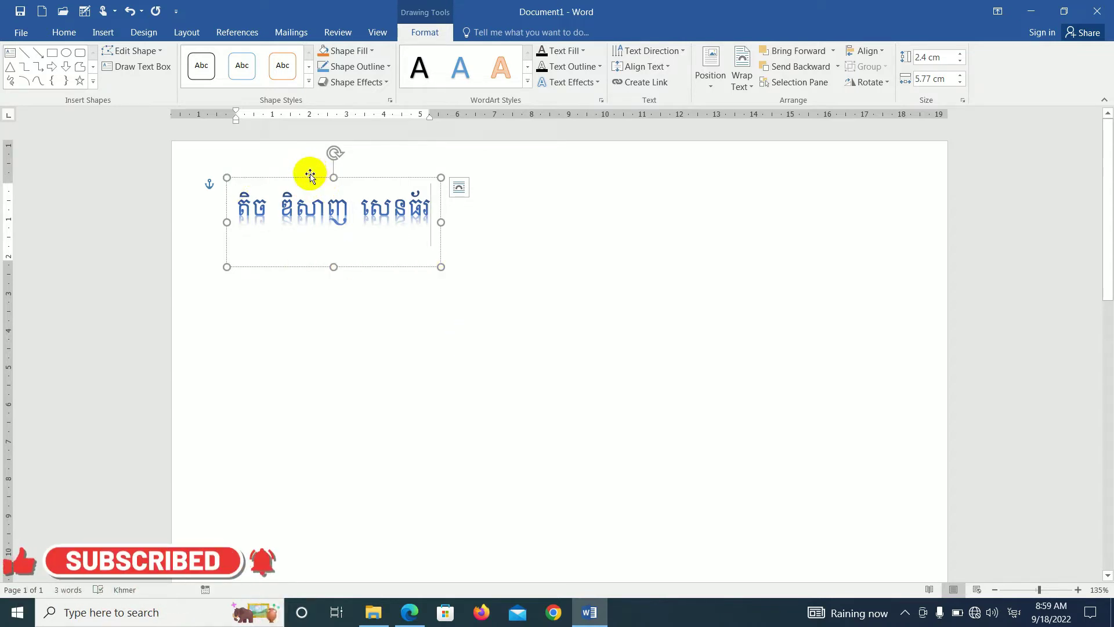
{"action": "left_click_drag", "start_coordinate": [311, 182], "coordinate": [488, 197]}
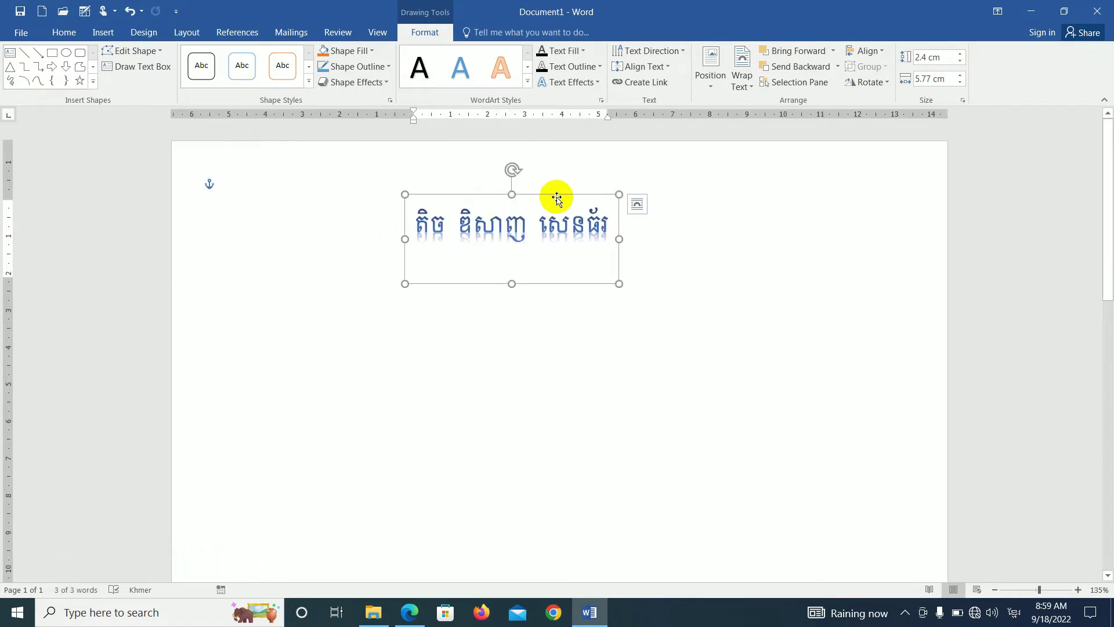
{"action": "left_click_drag", "start_coordinate": [620, 193], "coordinate": [639, 198]}
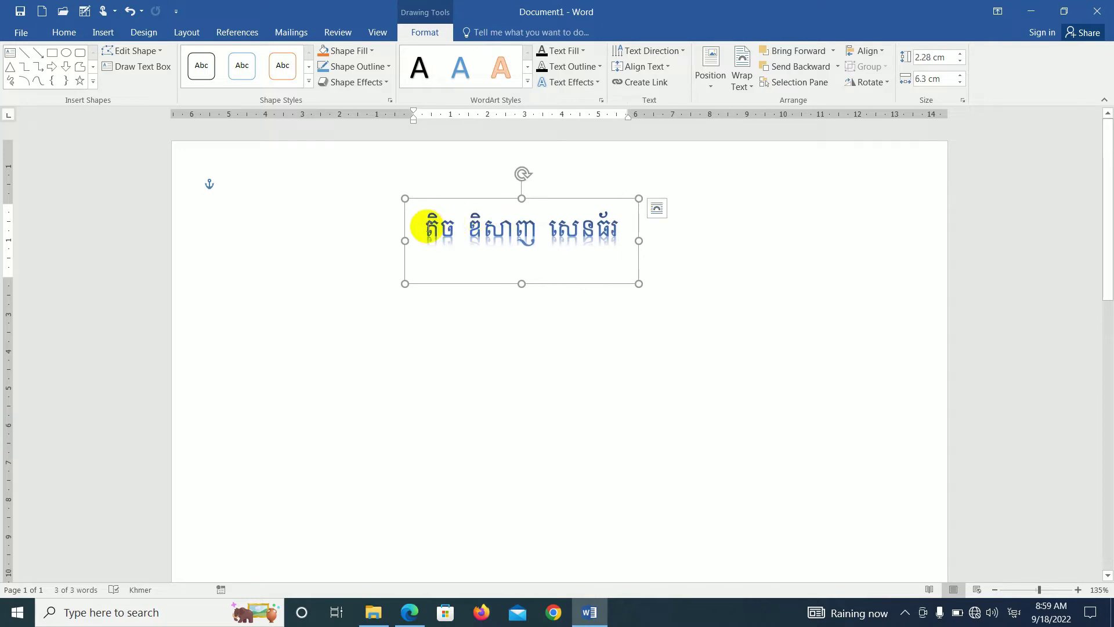
{"action": "left_click_drag", "start_coordinate": [427, 229], "coordinate": [633, 235]}
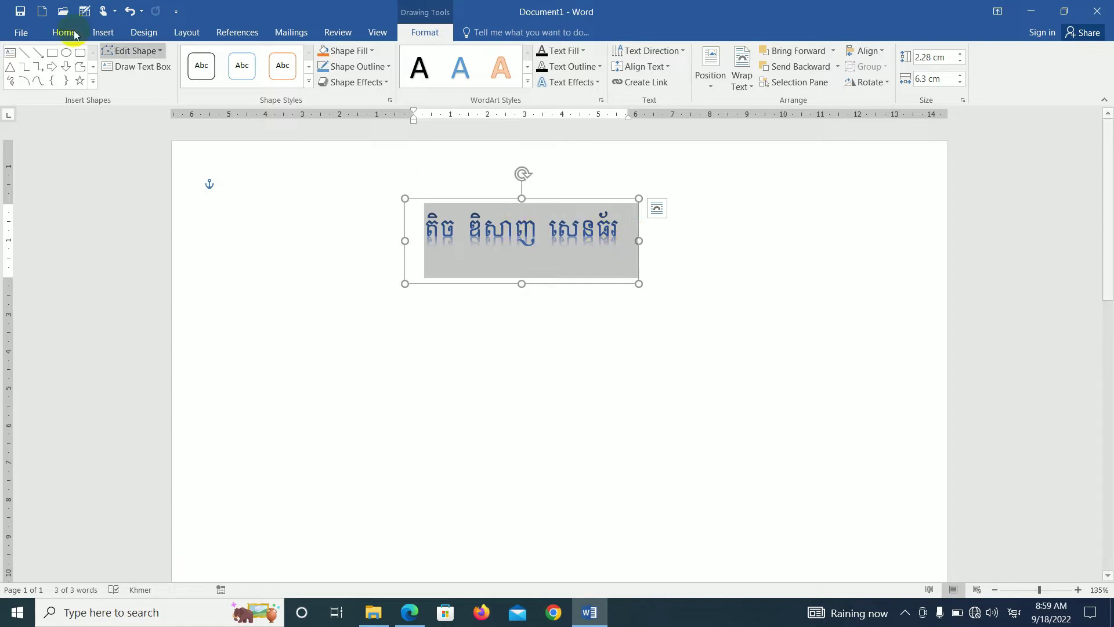
Step: Set the name in Khmer OS Muol Light, widen the box to one line, and centre it
{"action": "right_click", "coordinate": [550, 240]}
{"action": "left_click", "coordinate": [607, 199]}
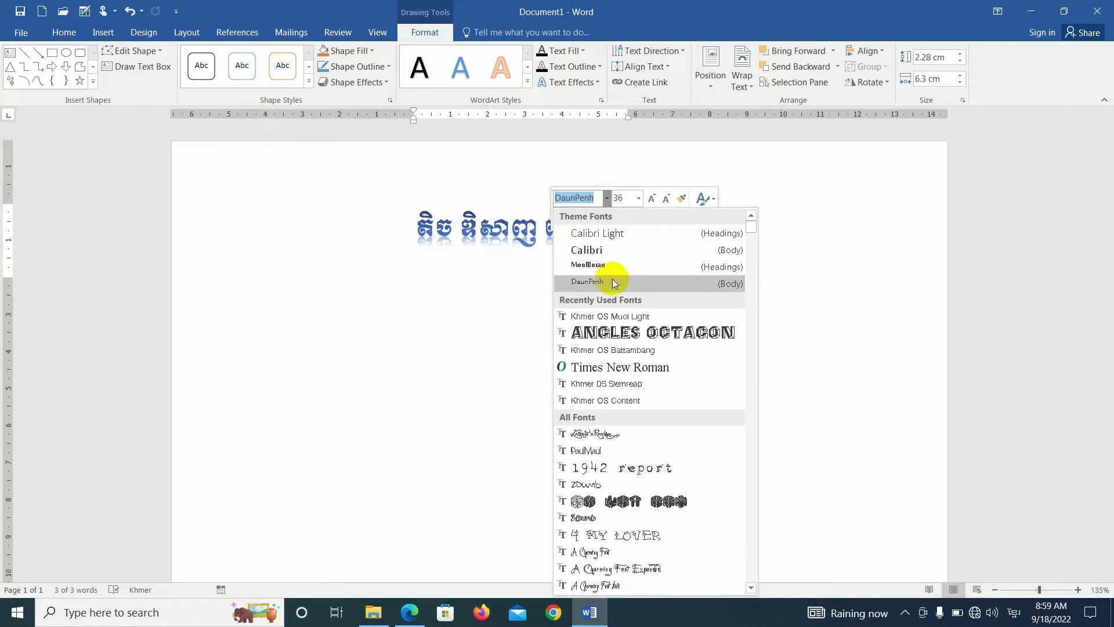
{"action": "left_click", "coordinate": [620, 318]}
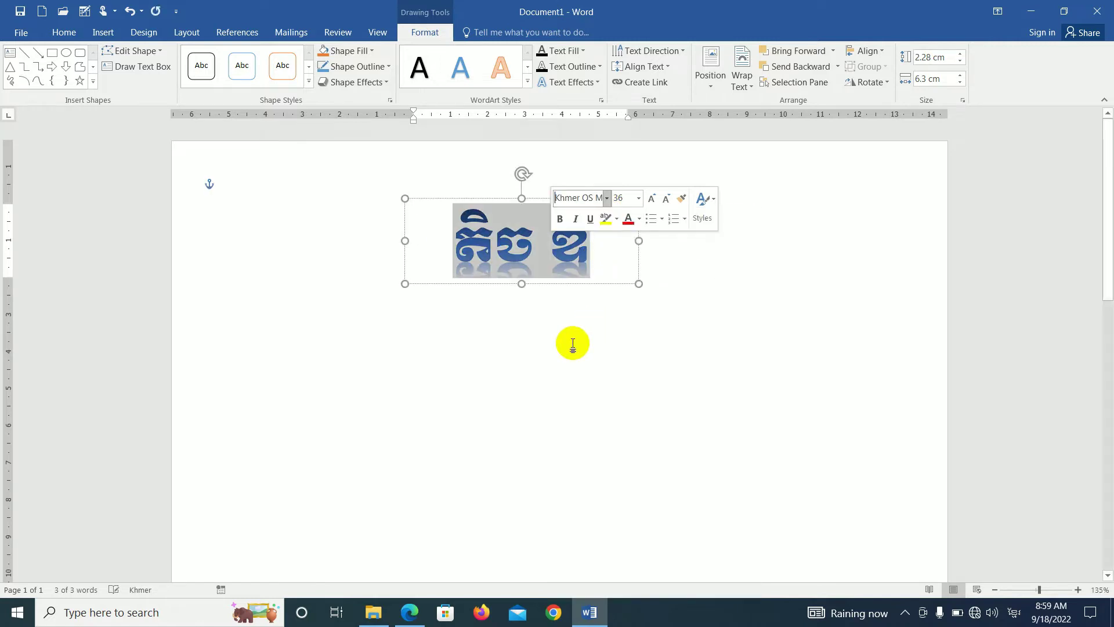
{"action": "left_click_drag", "start_coordinate": [639, 240], "coordinate": [912, 246]}
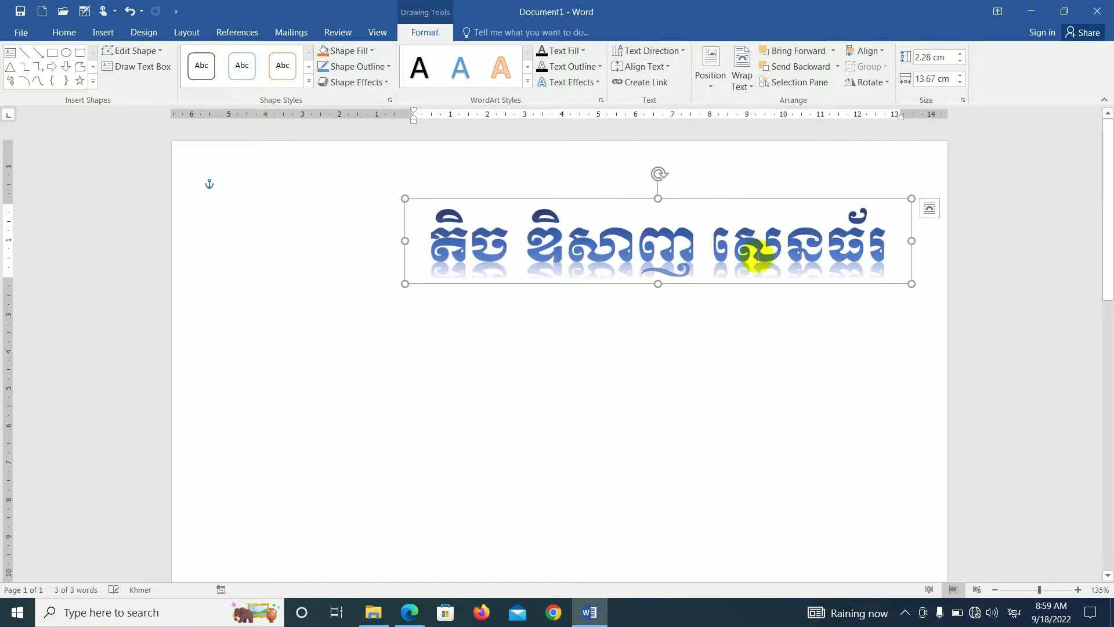
{"action": "left_click_drag", "start_coordinate": [748, 281], "coordinate": [664, 281]}
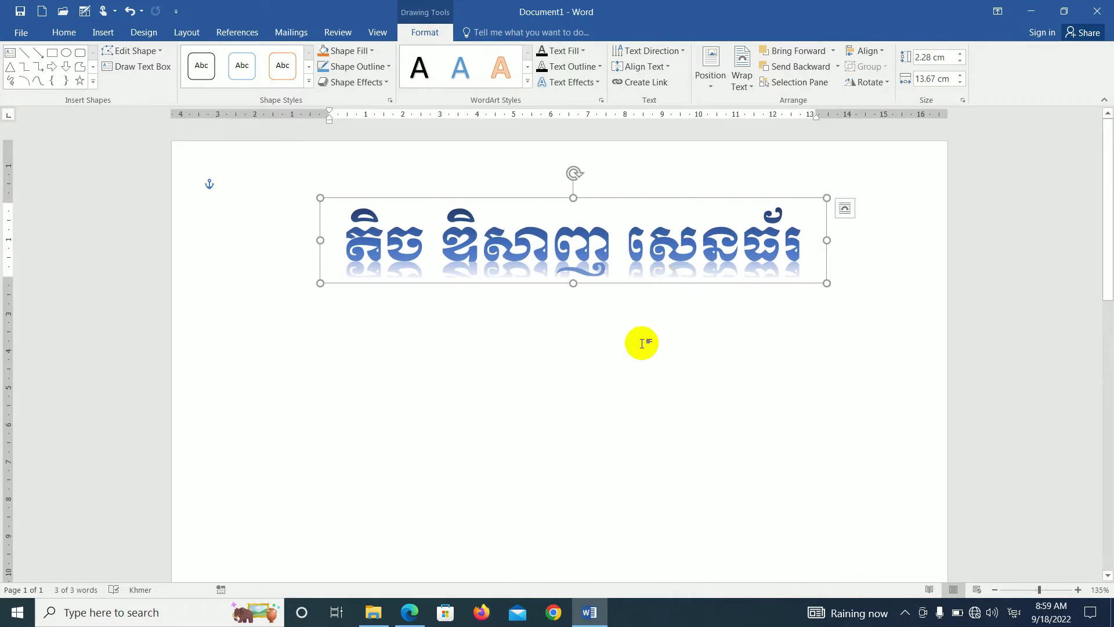
{"action": "left_click", "coordinate": [411, 613]}
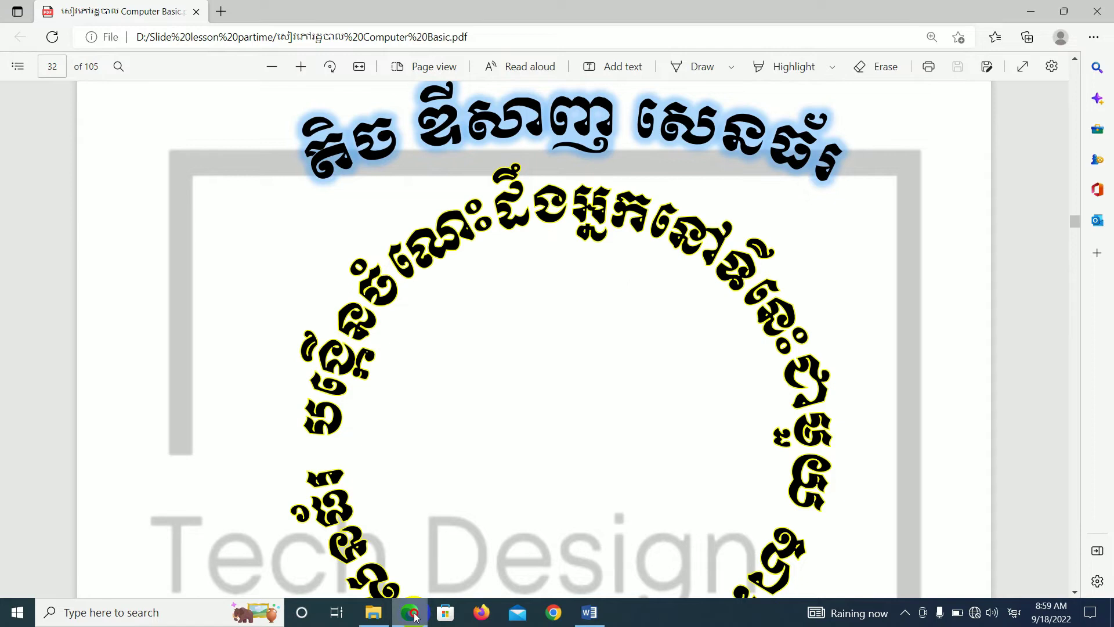
{"action": "left_click", "coordinate": [413, 617]}
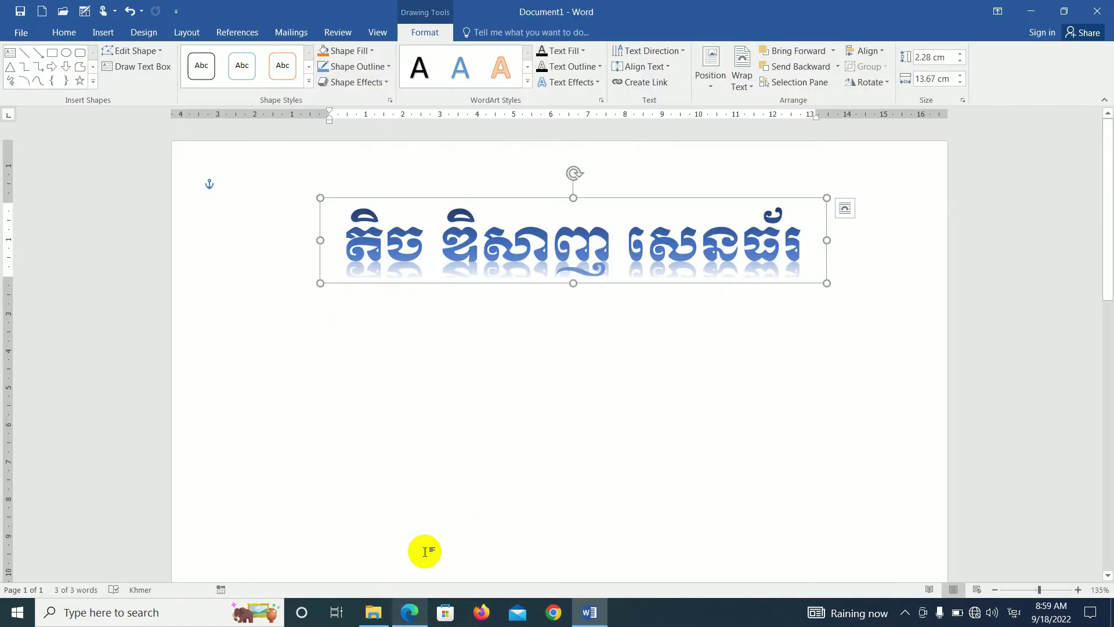
Step: Give the Khmer title a blue glow and a wavy warp transform
{"action": "left_click", "coordinate": [593, 88]}
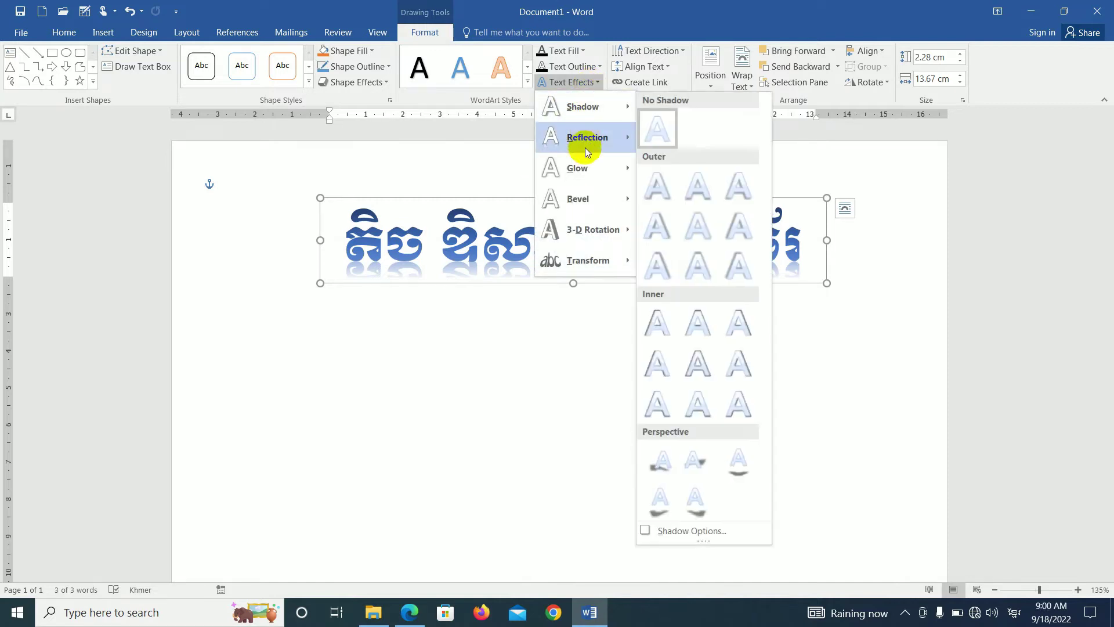
{"action": "mouse_move", "coordinate": [577, 168]}
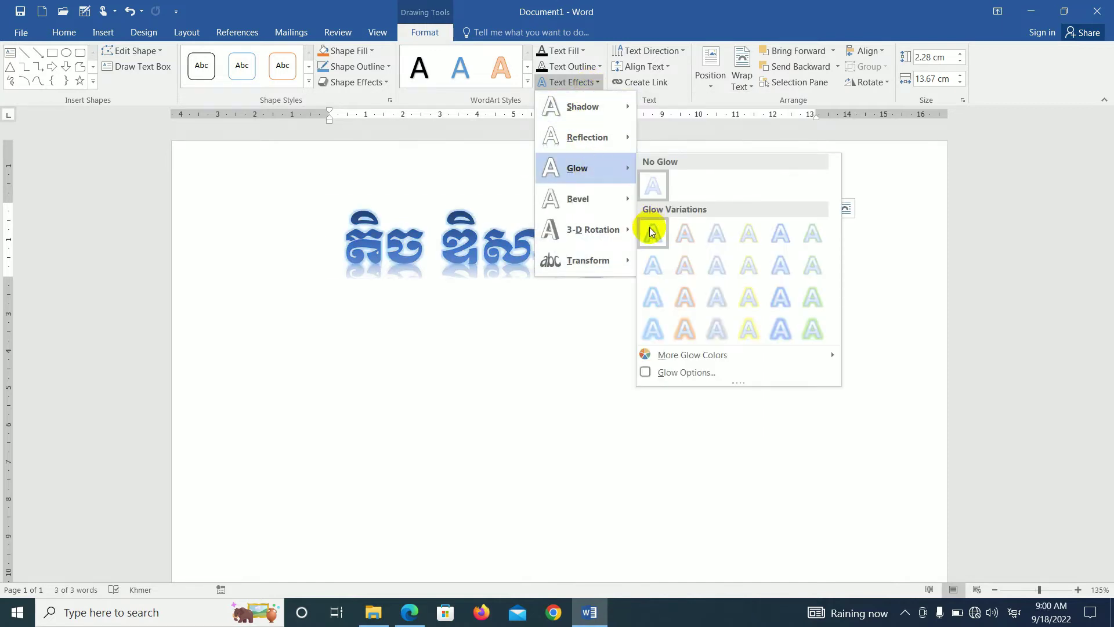
{"action": "left_click", "coordinate": [659, 327]}
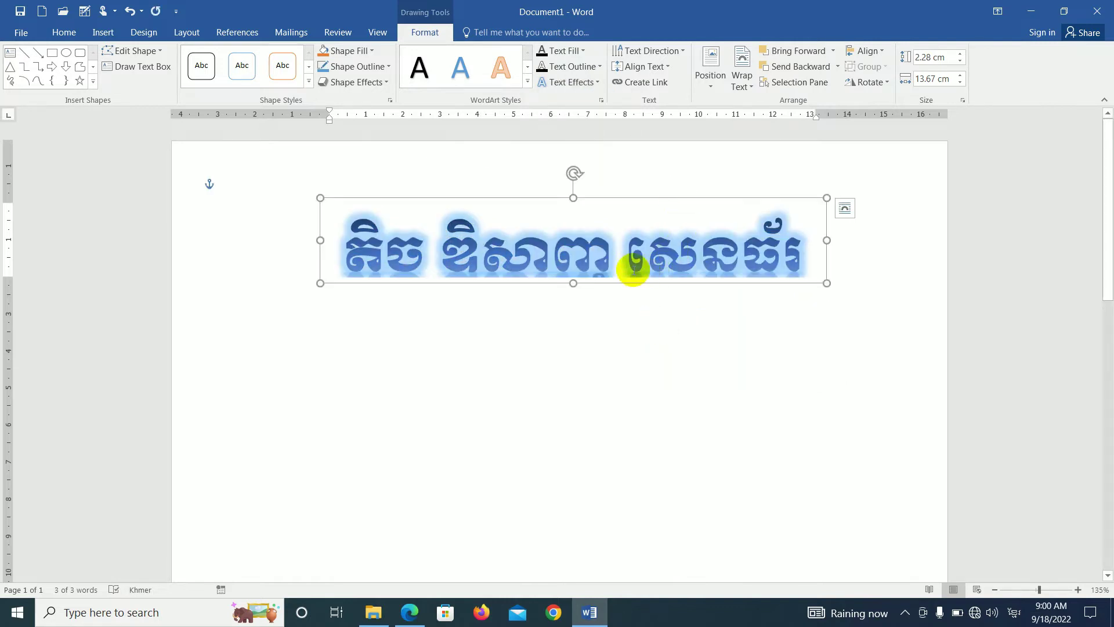
{"action": "left_click", "coordinate": [591, 87]}
{"action": "mouse_move", "coordinate": [586, 260]}
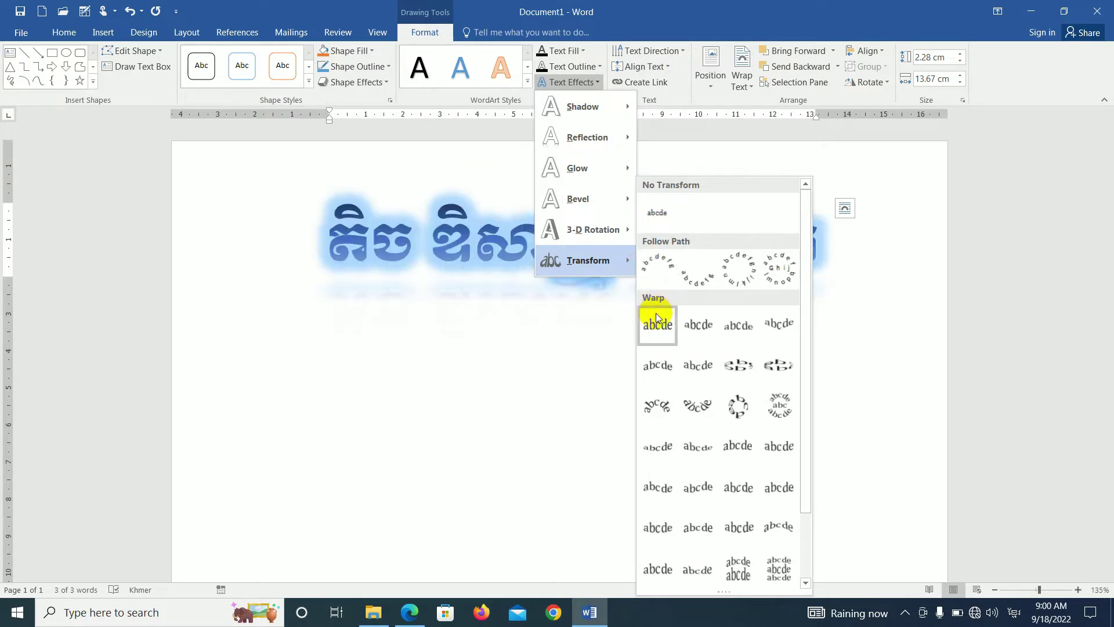
{"action": "left_click", "coordinate": [669, 378]}
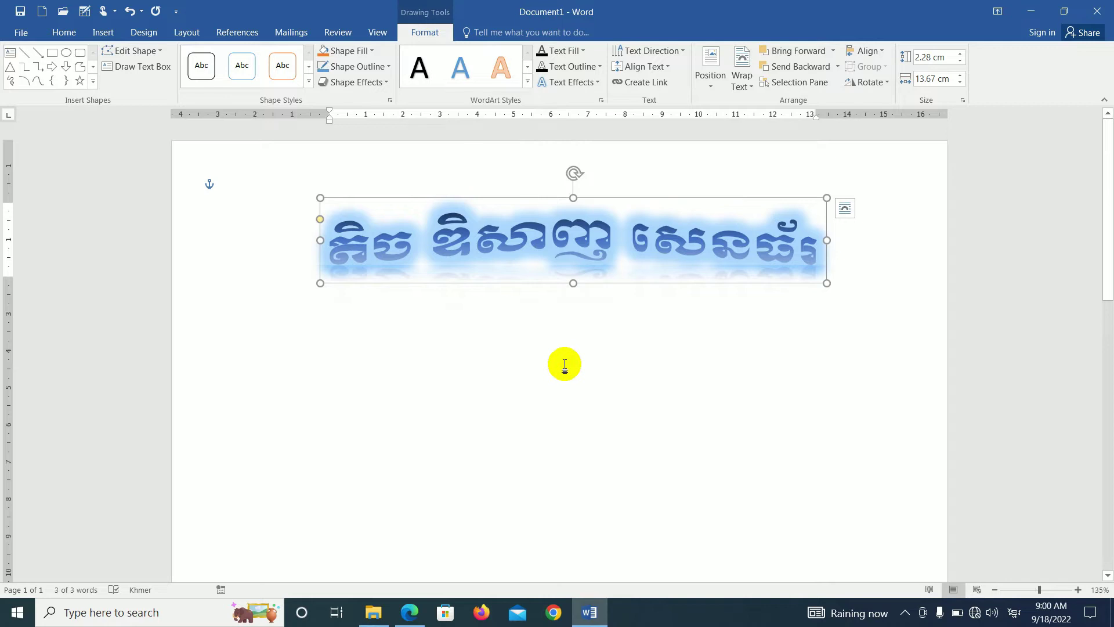
{"action": "left_click", "coordinate": [566, 365]}
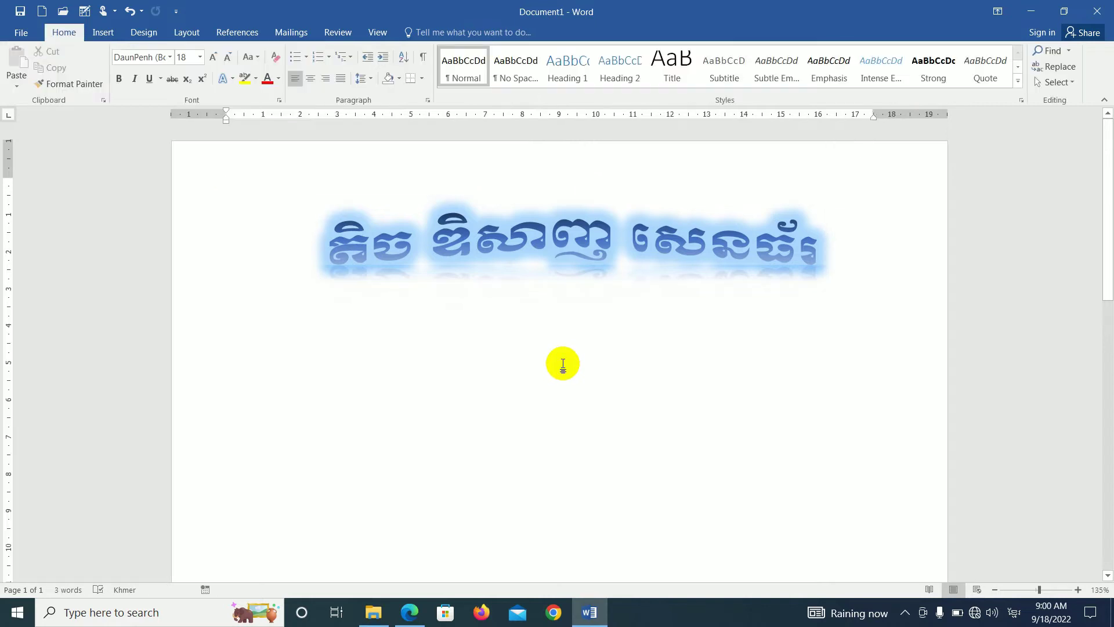
Step: Insert a second WordArt, move it below the title, and select its placeholder text
{"action": "left_click", "coordinate": [406, 616]}
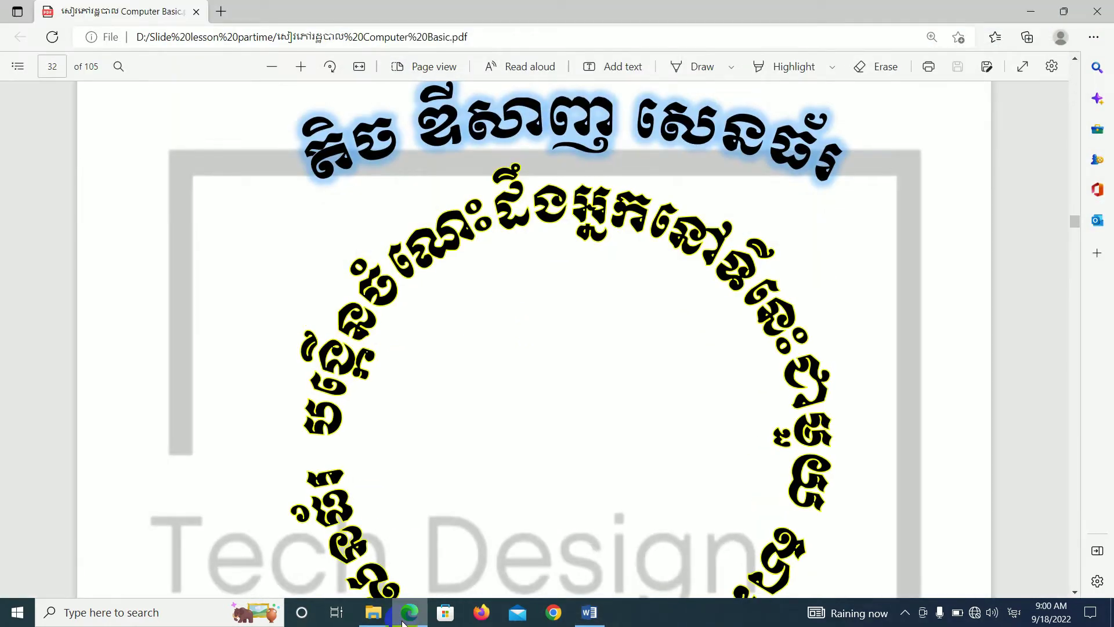
{"action": "left_click", "coordinate": [404, 616]}
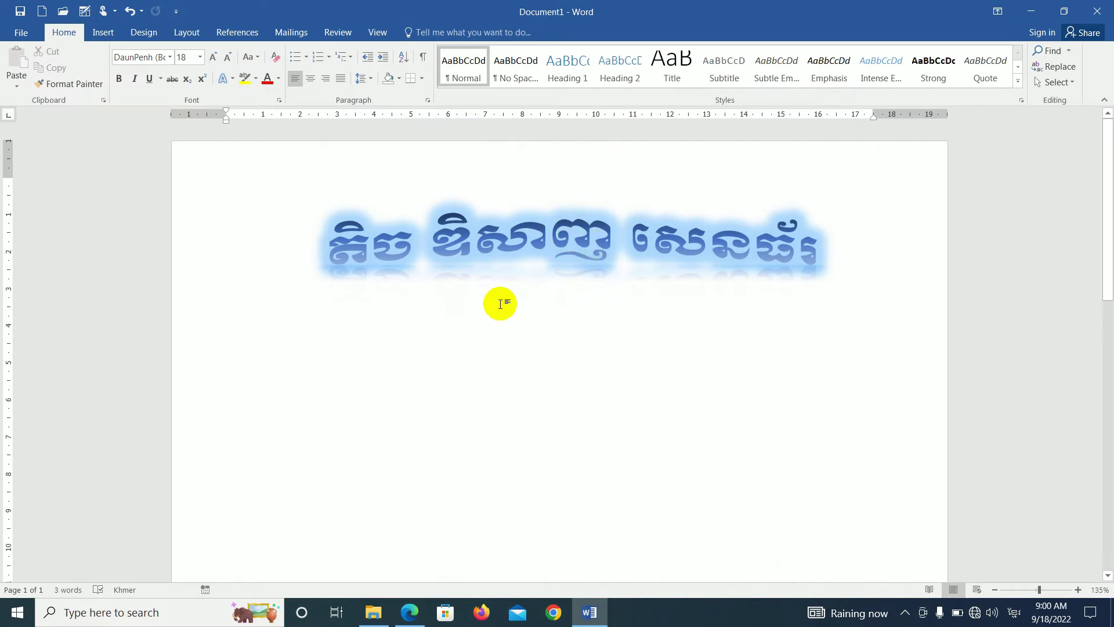
{"action": "left_click", "coordinate": [115, 37]}
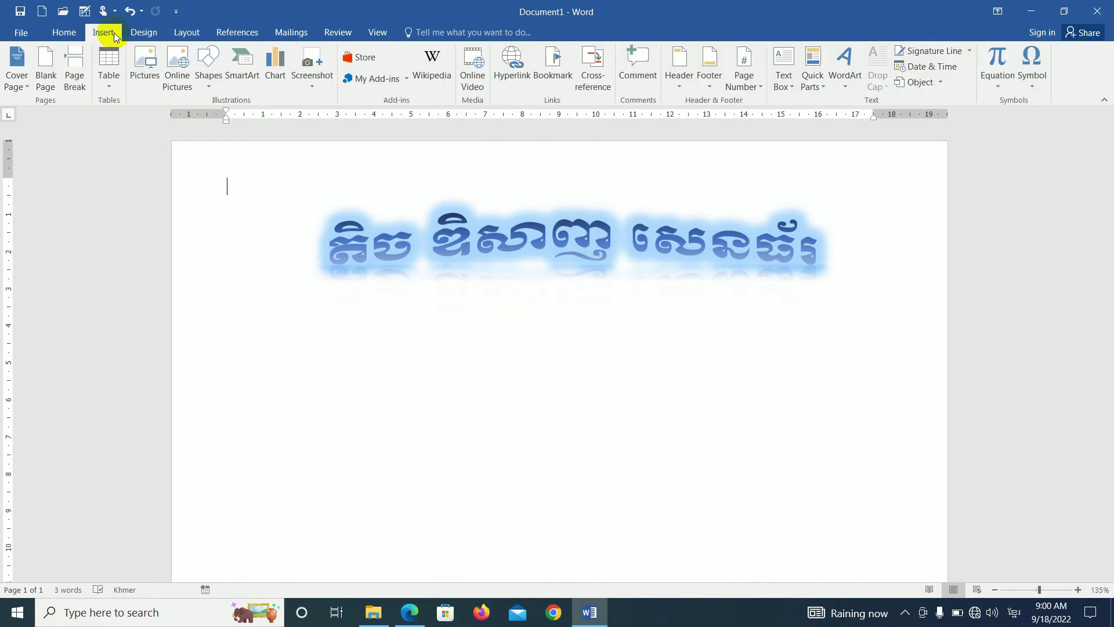
{"action": "left_click", "coordinate": [846, 74]}
{"action": "left_click", "coordinate": [880, 154]}
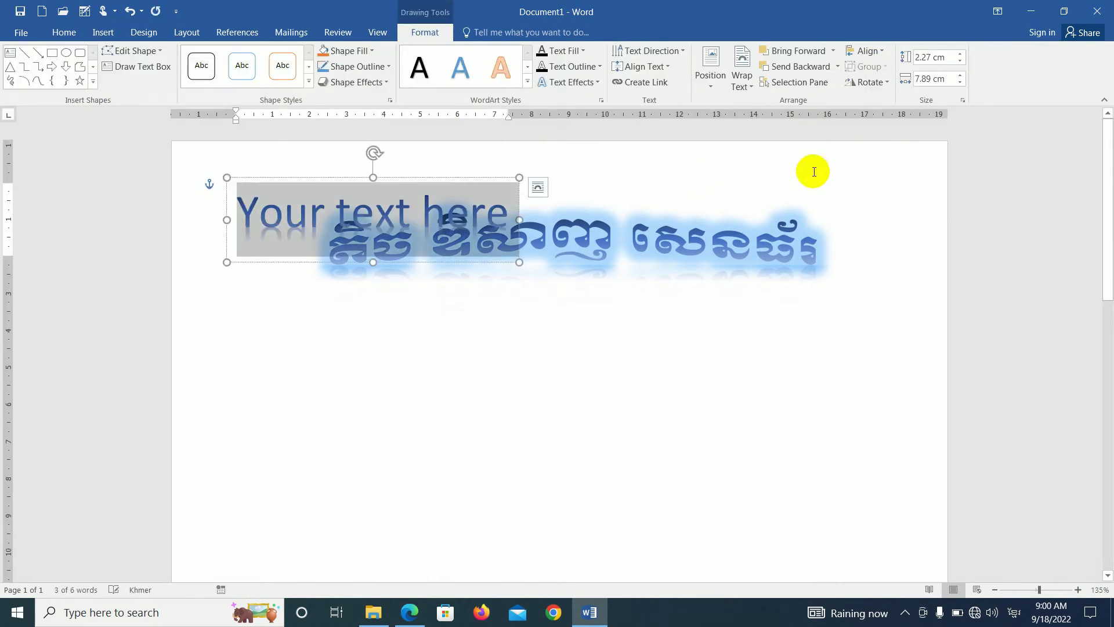
{"action": "left_click_drag", "start_coordinate": [408, 177], "coordinate": [589, 348]}
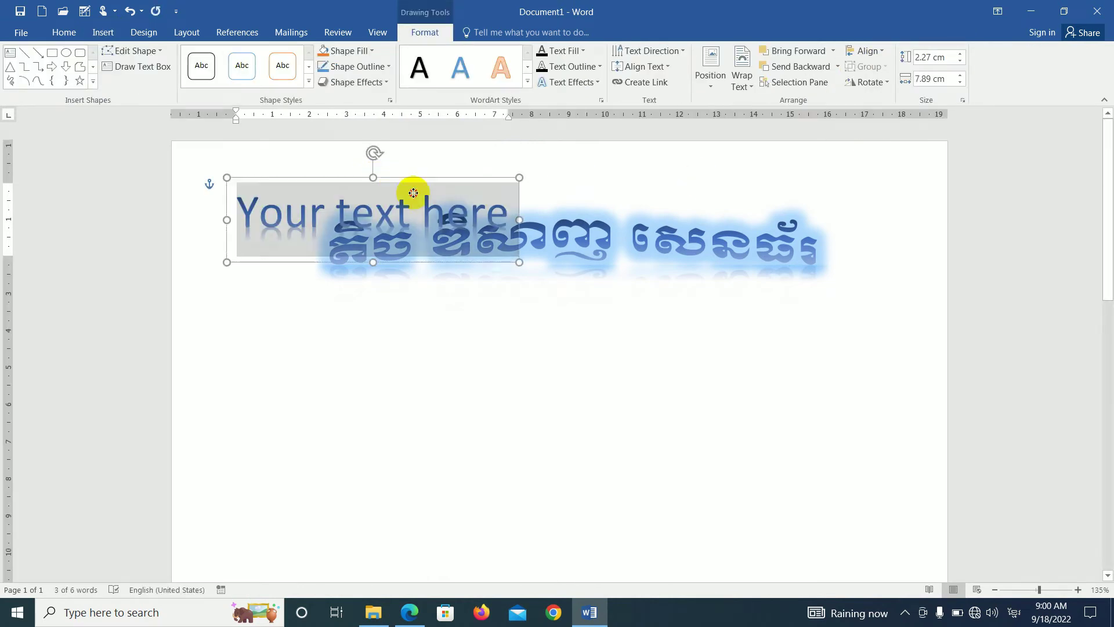
{"action": "double_click", "coordinate": [594, 381]}
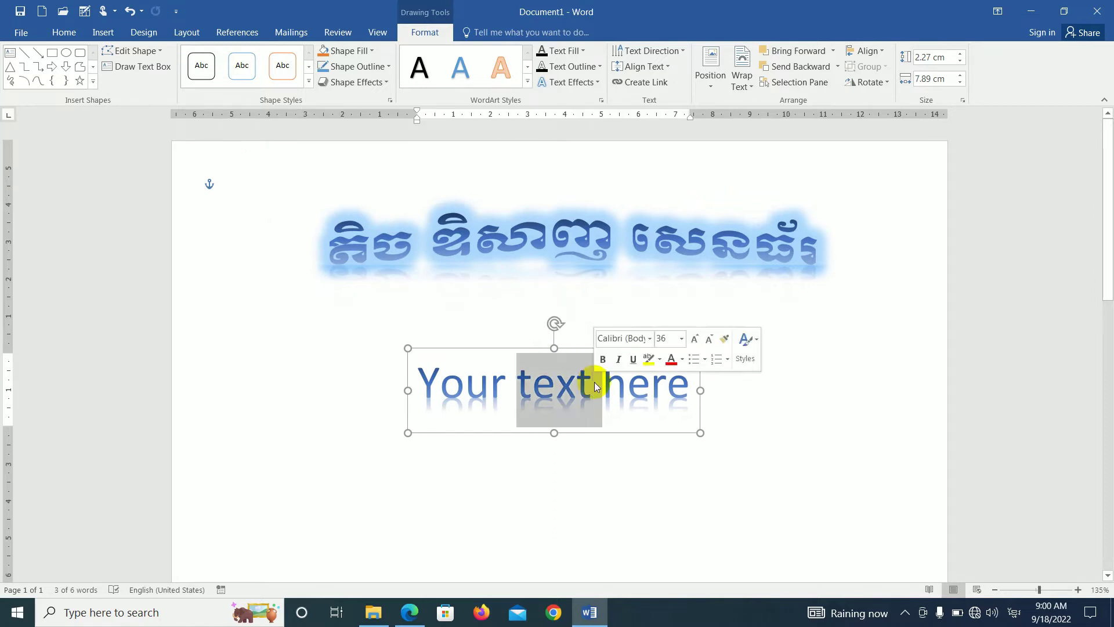
{"action": "key", "text": "ctrl+a"}
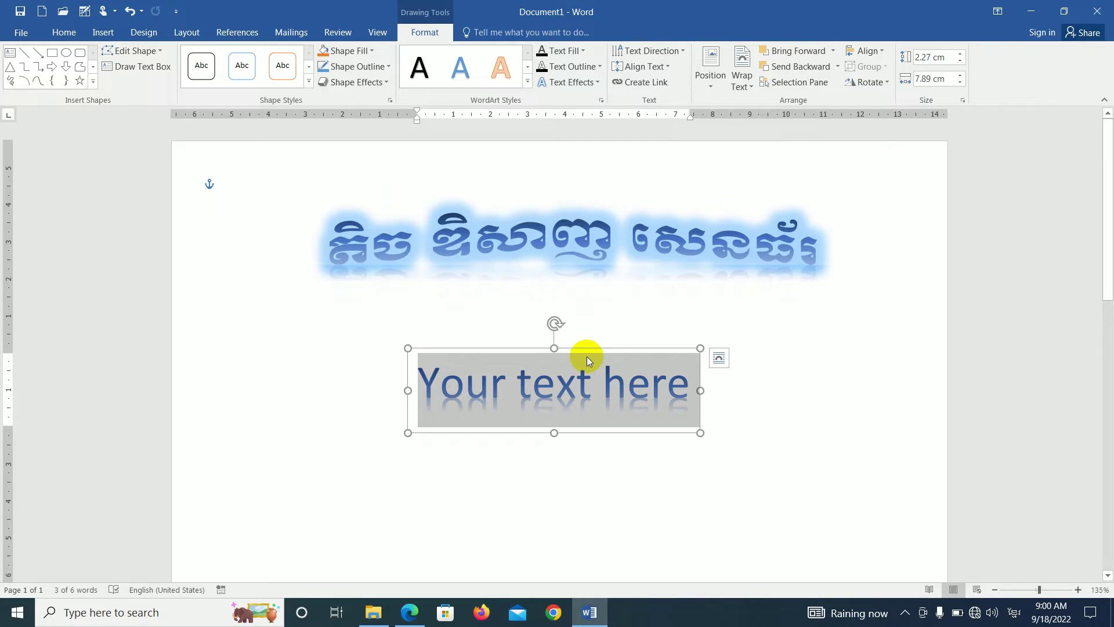
Step: Replace the placeholder with the Khmer sentence from the reference, ending with the person's name
{"action": "left_click", "coordinate": [403, 613]}
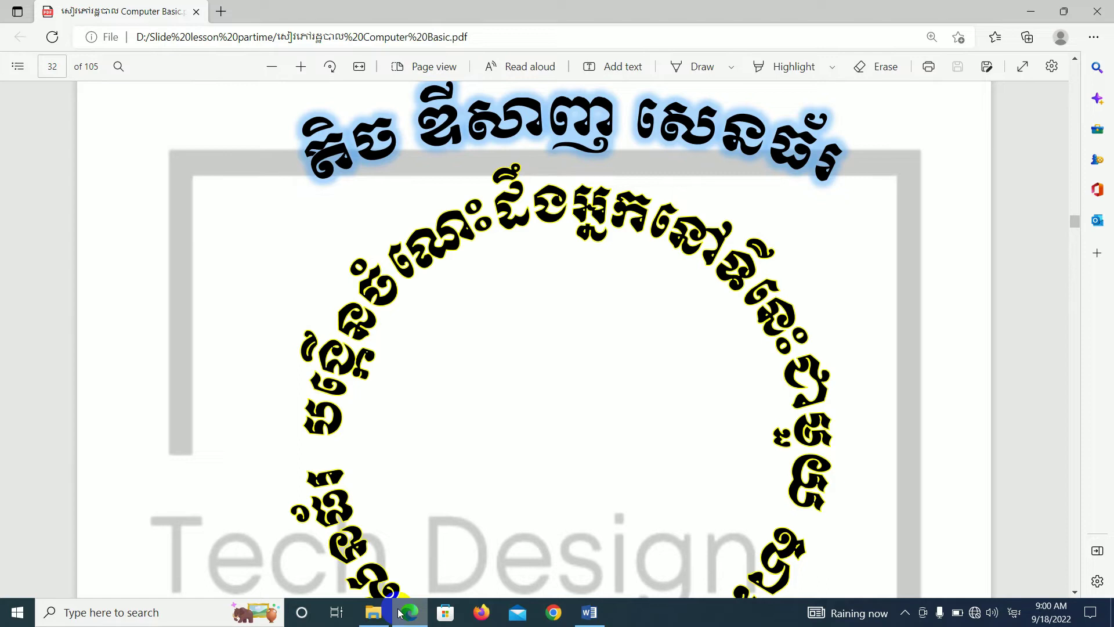
{"action": "scroll", "coordinate": [556, 506], "scroll_direction": "down", "scroll_amount": 3}
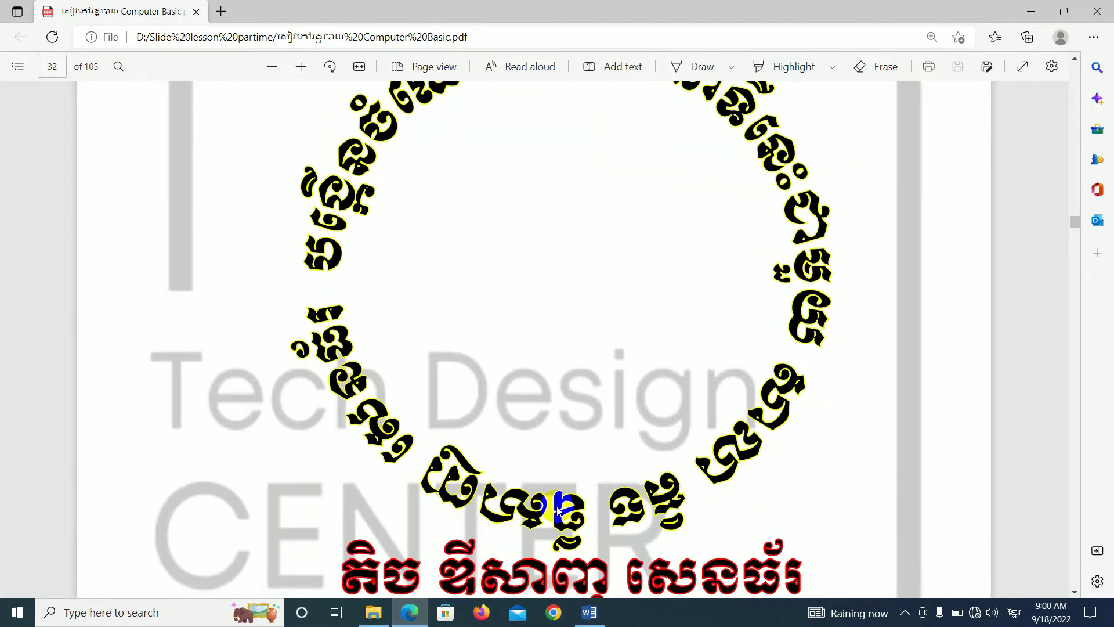
{"action": "left_click", "coordinate": [588, 614]}
{"action": "type", "text": "ប"}
{"action": "left_click", "coordinate": [3, 6]}
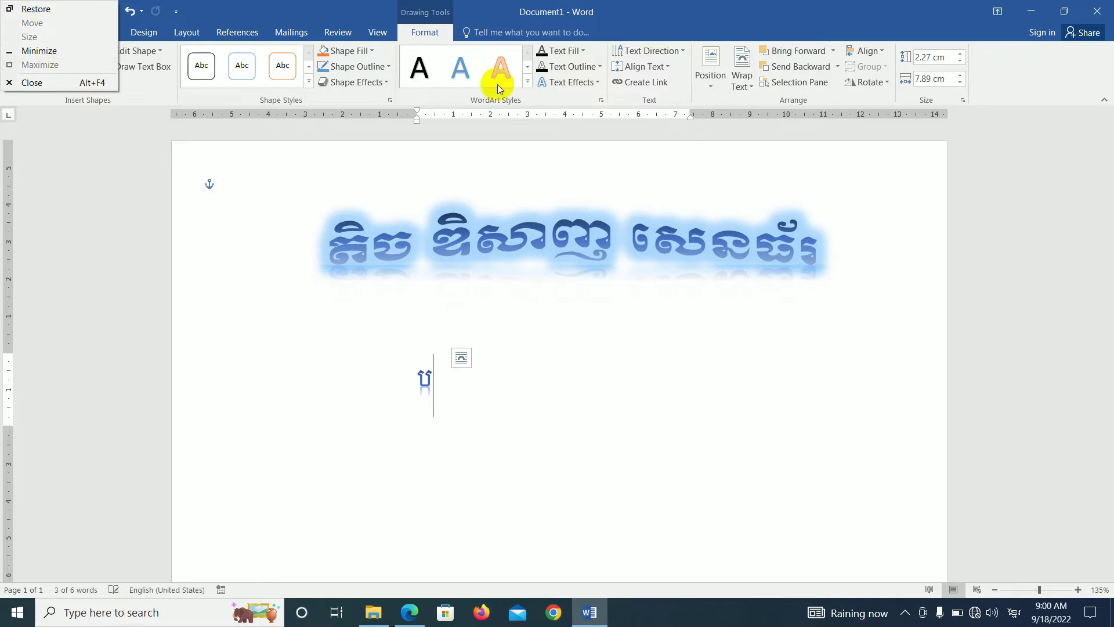
{"action": "left_click", "coordinate": [432, 377]}
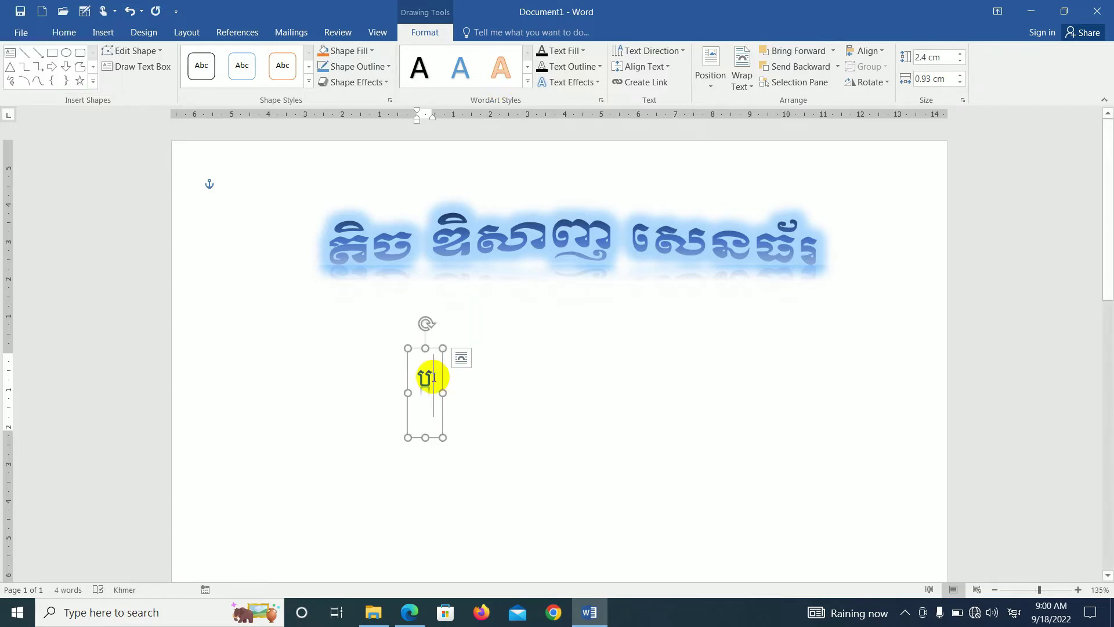
{"action": "type", "text": "ើក"}
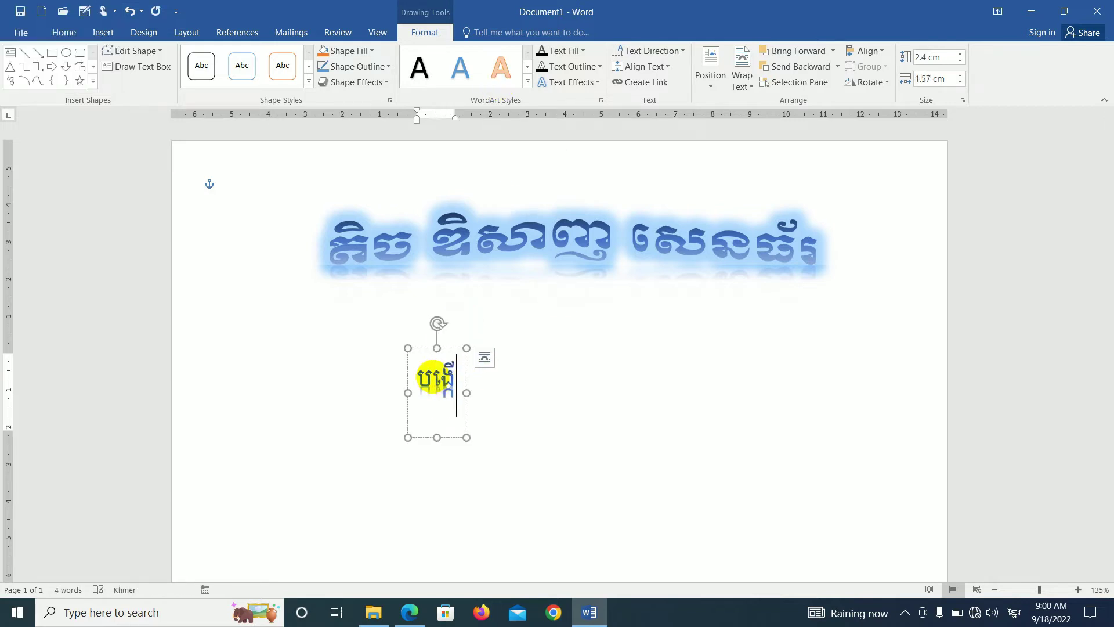
{"action": "type", "text": "ត ច"}
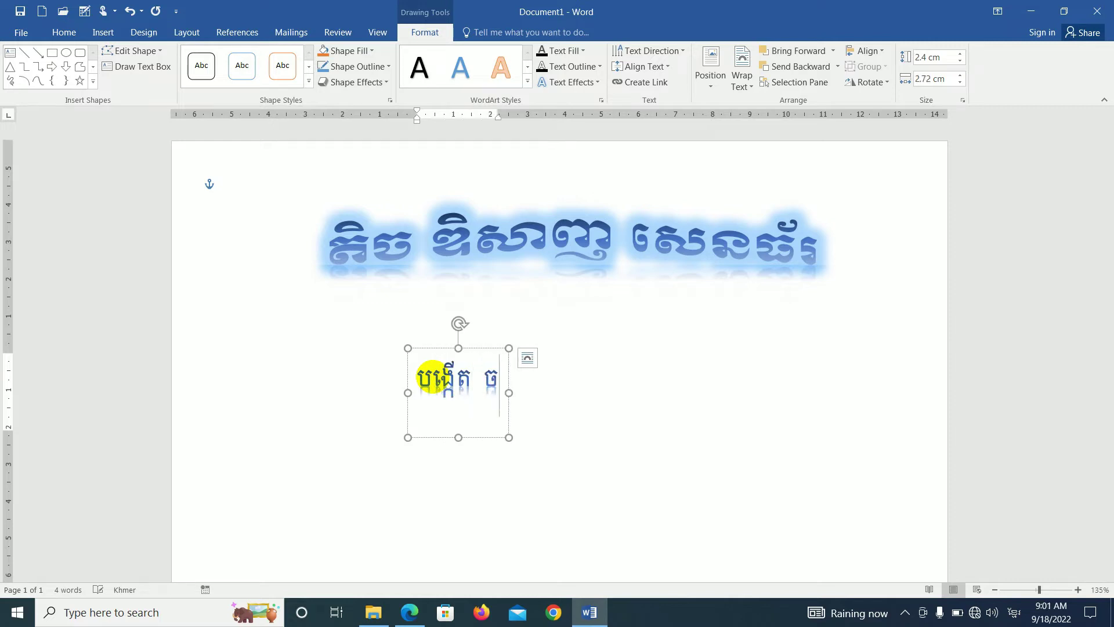
{"action": "type", "text": "ំណេះដ"}
{"action": "type", "text": "ឹងរបស"}
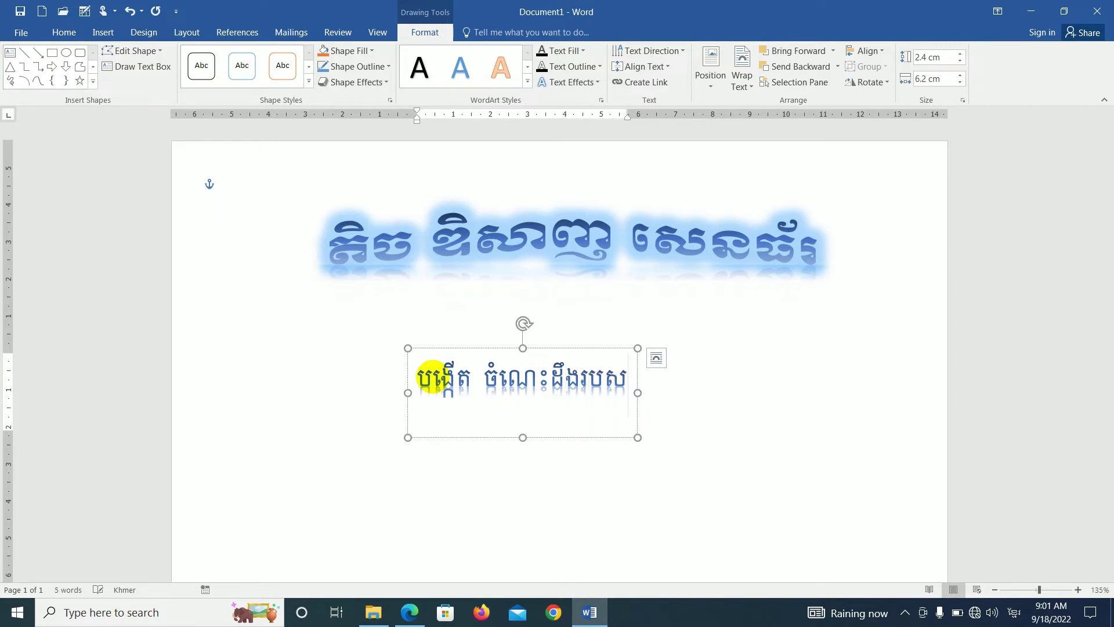
{"action": "type", "text": "់អ្ន"}
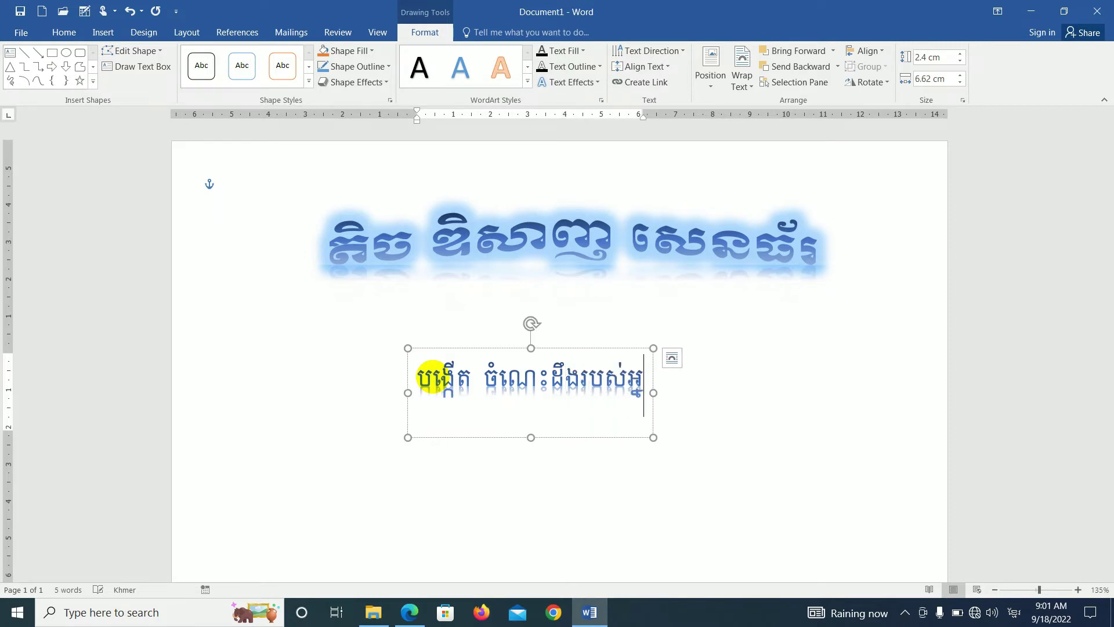
{"action": "type", "text": "កនៅទីន"}
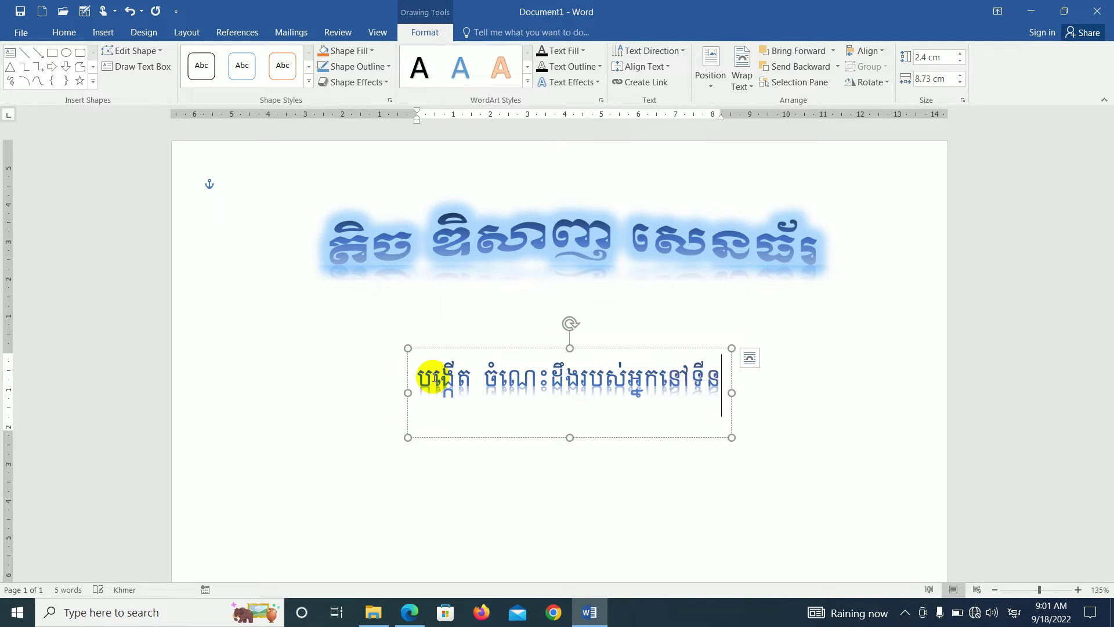
{"action": "type", "text": "េះជា"}
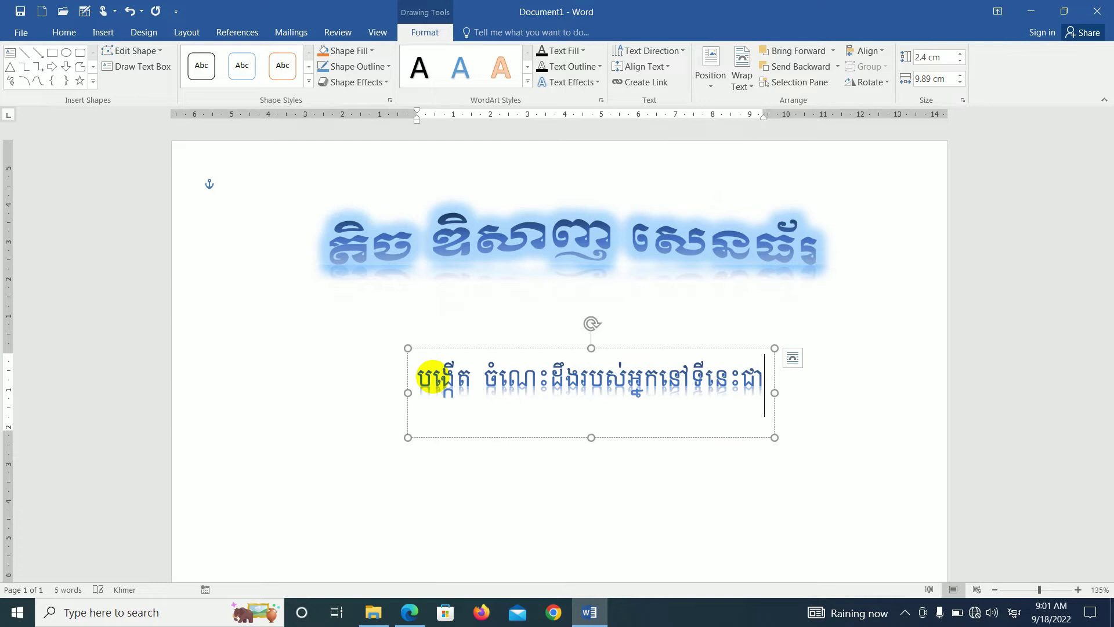
{"action": "type", "text": "មួយ"}
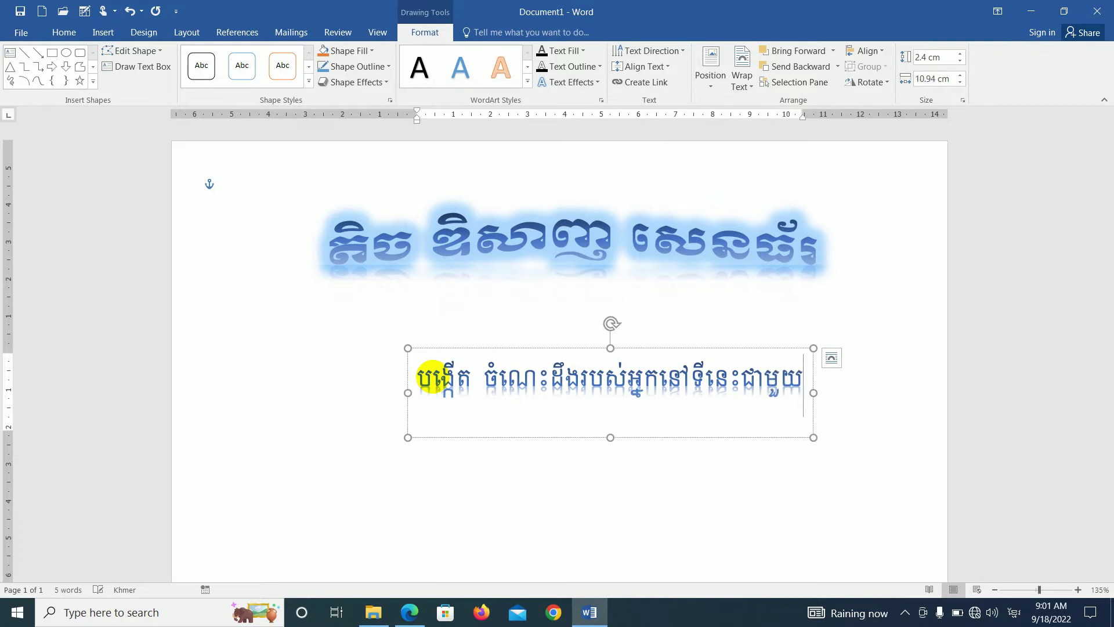
{"action": "type", "text": " សសណ"}
{"action": "key", "text": "BackSpace"}
{"action": "key", "text": "BackSpace"}
{"action": "type", "text": "ាលា"}
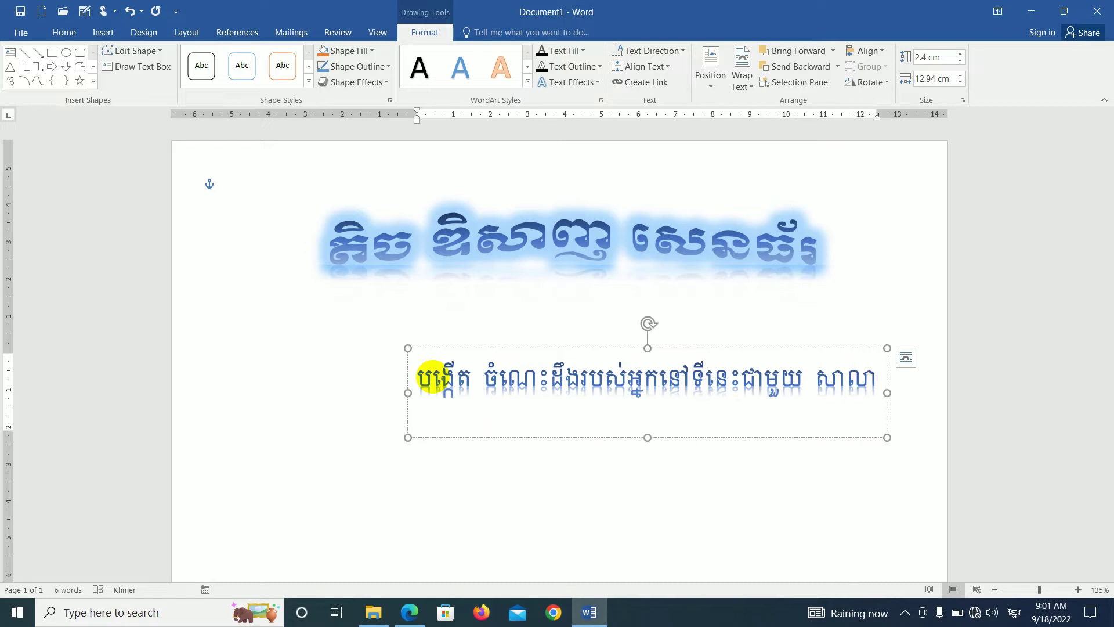
{"action": "type", "text": " តិច"}
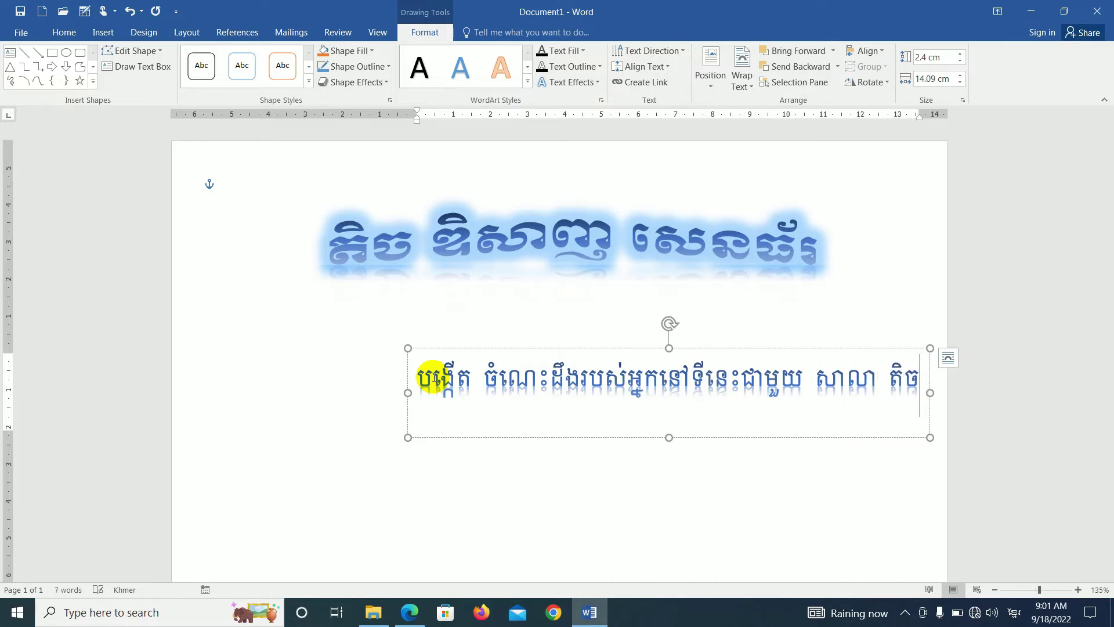
{"action": "type", "text": " ឱ"}
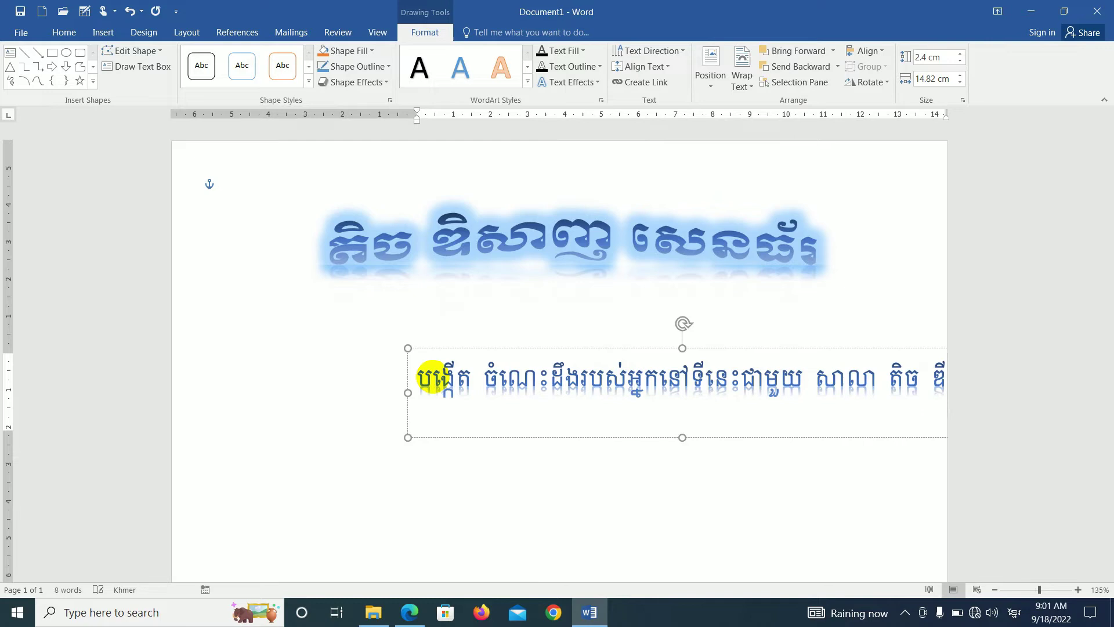
{"action": "type", "text": "ា"}
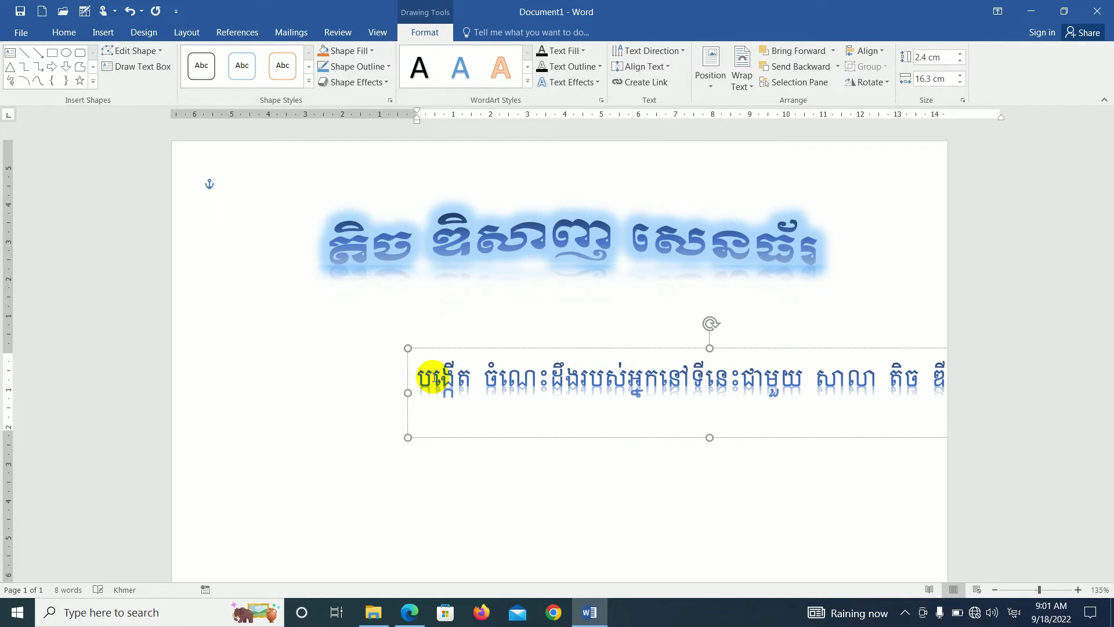
{"action": "type", "text": "ញ "}
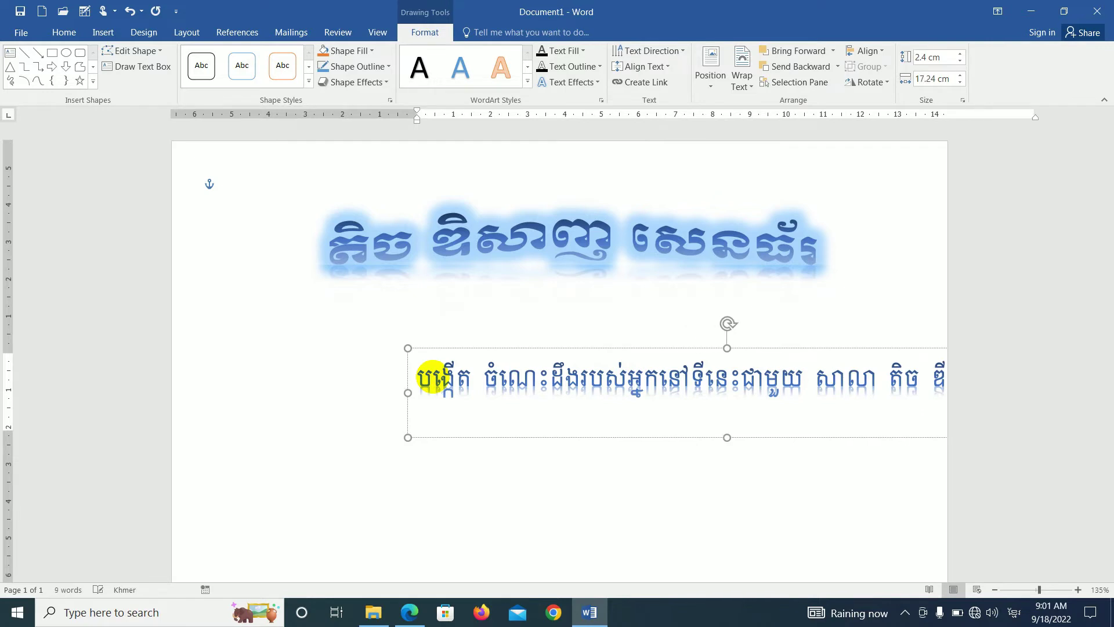
{"action": "type", "text": "សេនធ"}
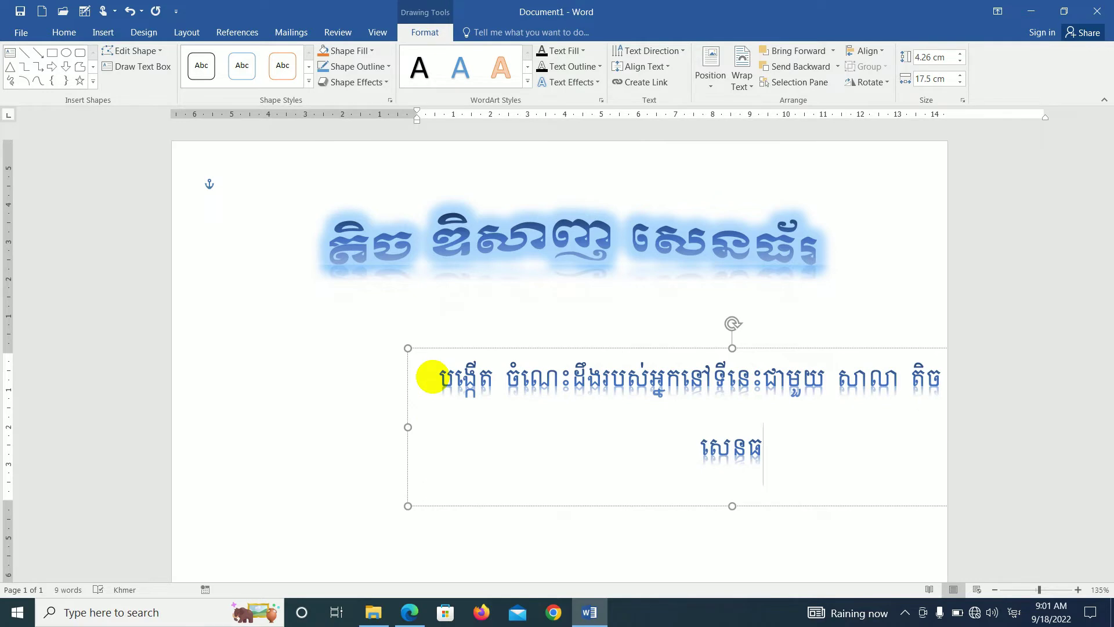
{"action": "type", "text": "័រ"}
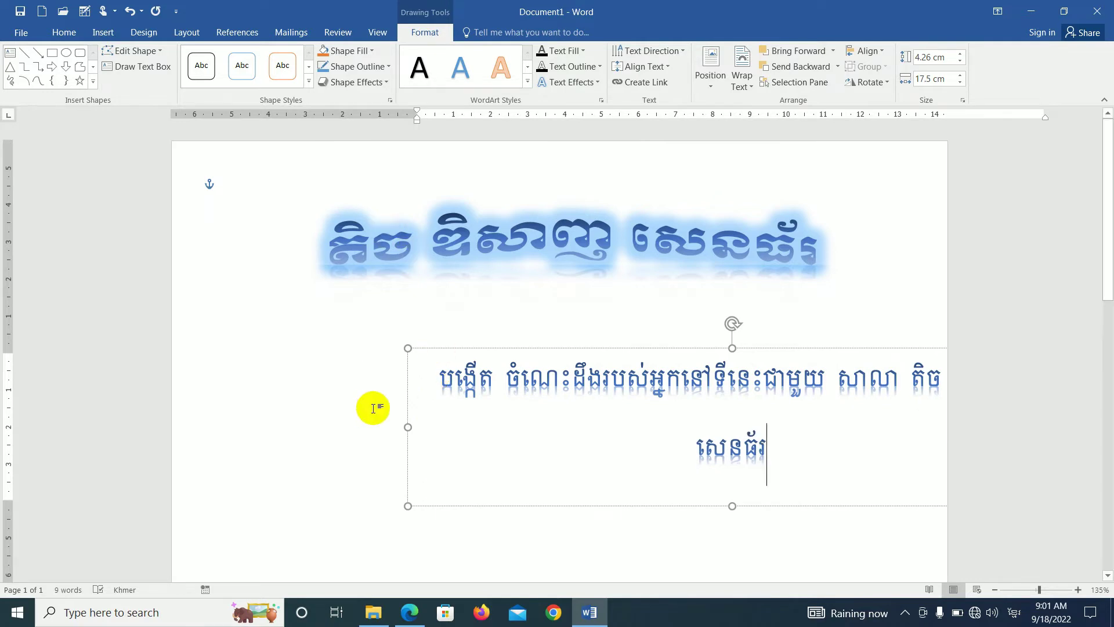
Step: Resize the lower WordArt box to 23.77 by 2.32 cm and select its whole Khmer line
{"action": "left_click_drag", "start_coordinate": [409, 423], "coordinate": [106, 410]}
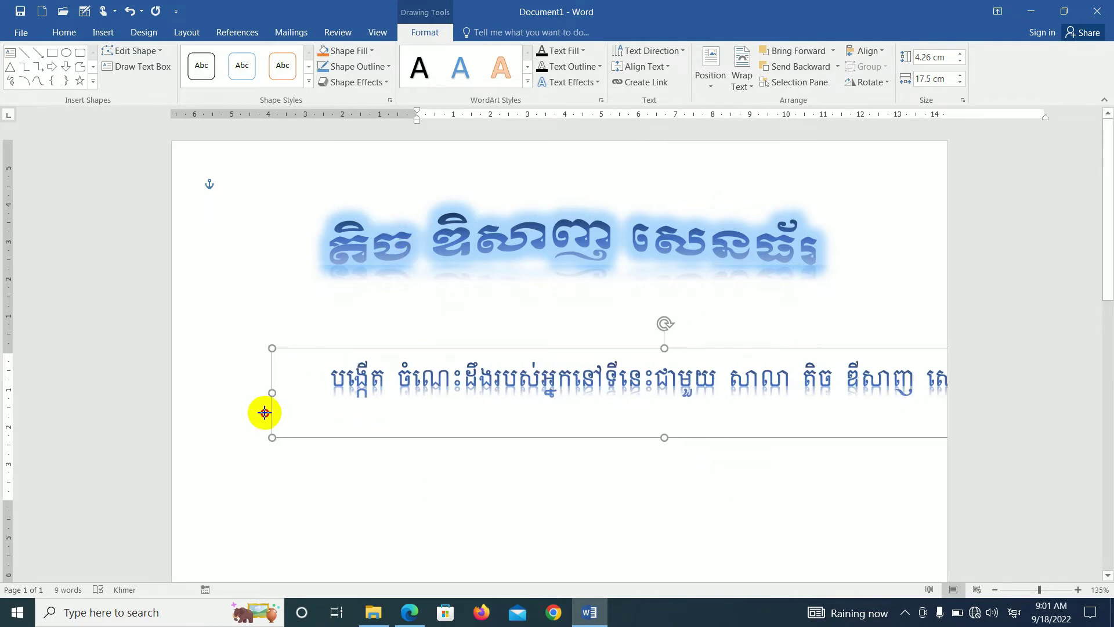
{"action": "left_click_drag", "start_coordinate": [106, 409], "coordinate": [176, 416]}
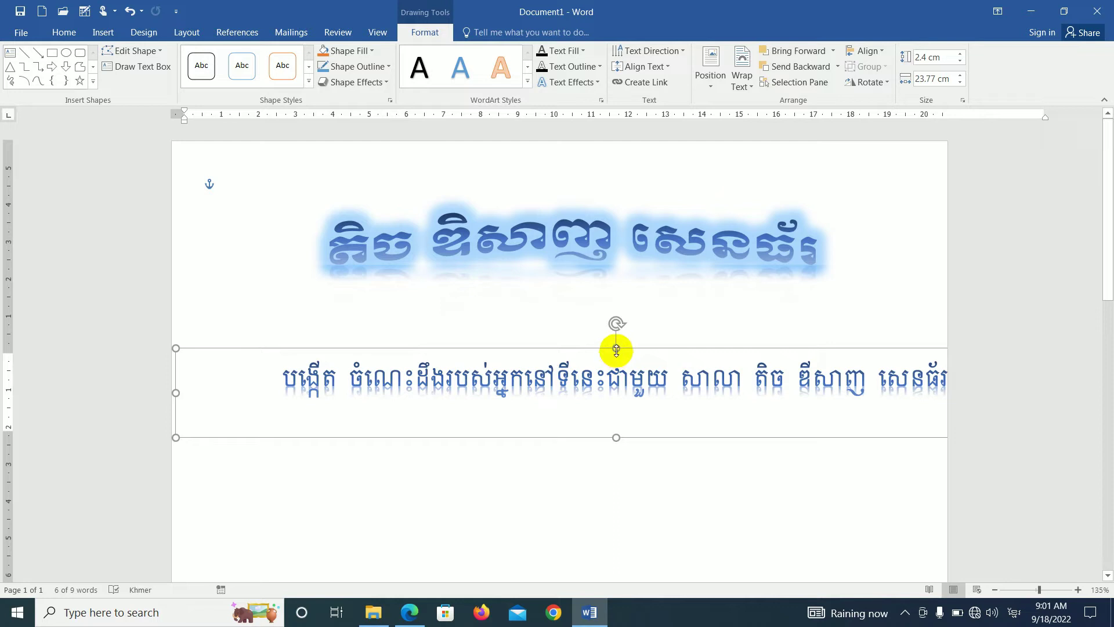
{"action": "left_click_drag", "start_coordinate": [616, 352], "coordinate": [535, 350]}
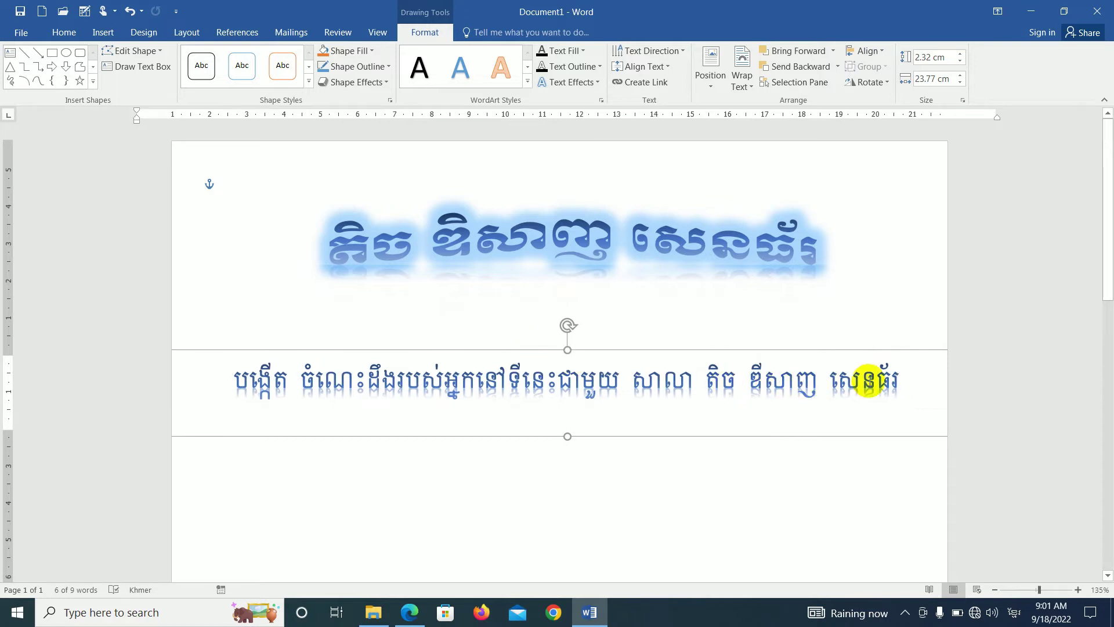
{"action": "left_click_drag", "start_coordinate": [908, 381], "coordinate": [143, 382]}
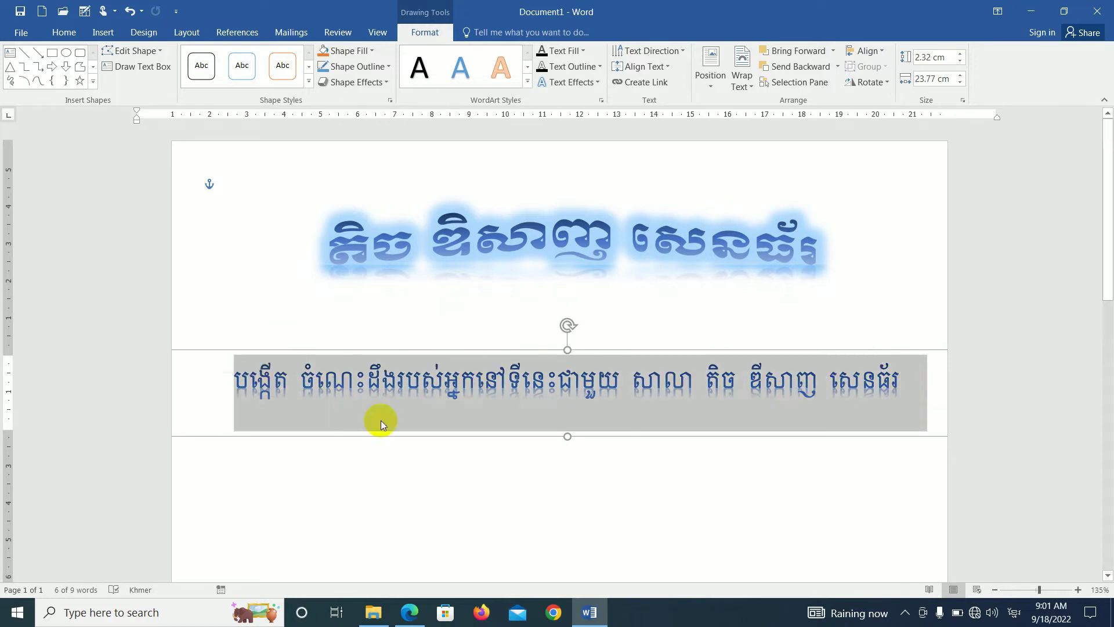
Step: Set the lower Khmer line in Khmer OS Muol Light and shrink it to 16 pt
{"action": "left_click", "coordinate": [292, 390]}
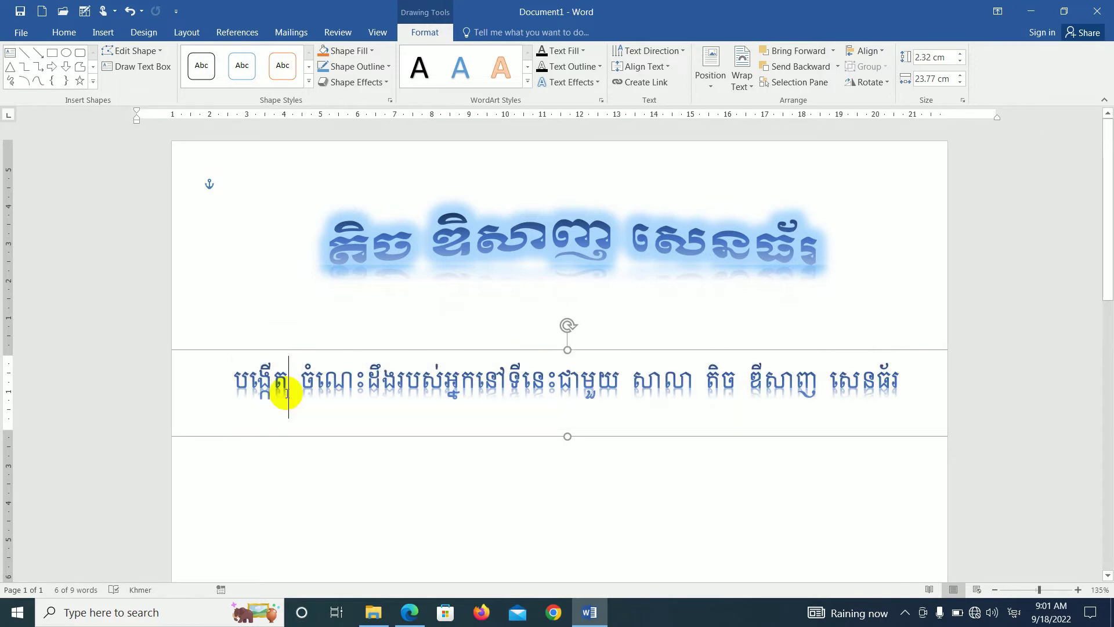
{"action": "triple_click", "coordinate": [250, 382]}
{"action": "right_click", "coordinate": [301, 394]}
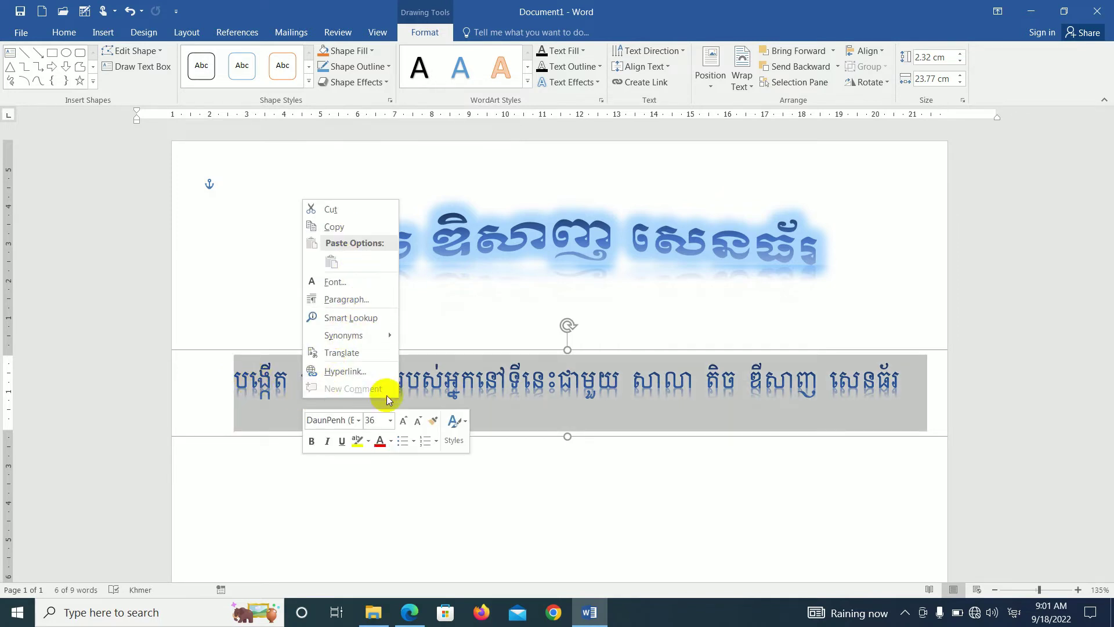
{"action": "left_click", "coordinate": [358, 426]}
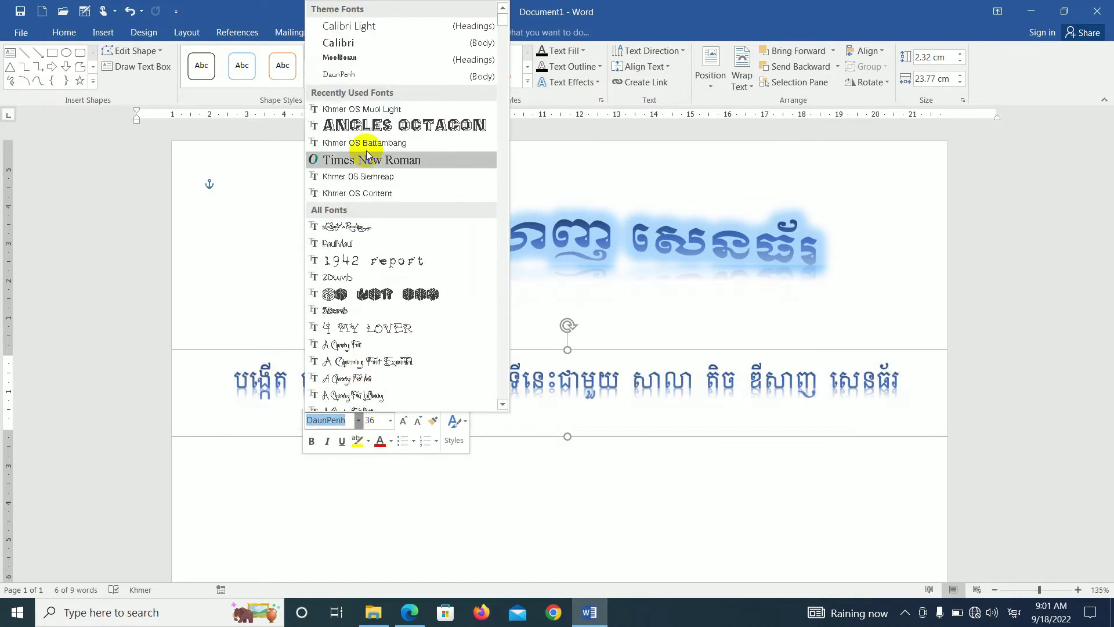
{"action": "left_click", "coordinate": [370, 110]}
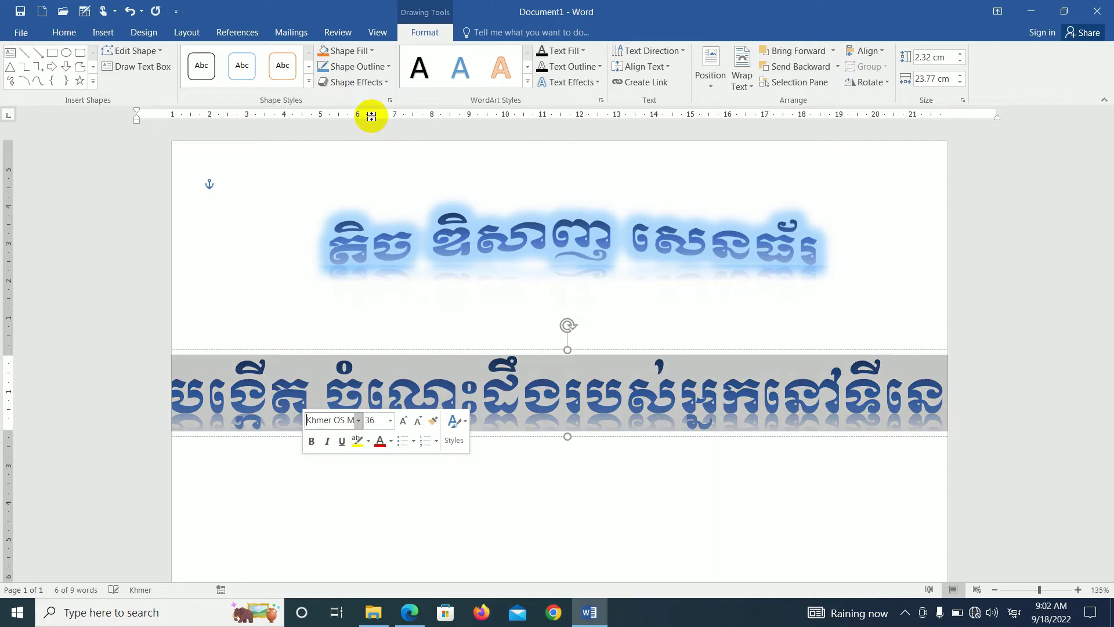
{"action": "left_click", "coordinate": [418, 419]}
{"action": "left_click", "coordinate": [418, 419]}
{"action": "left_click", "coordinate": [418, 419]}
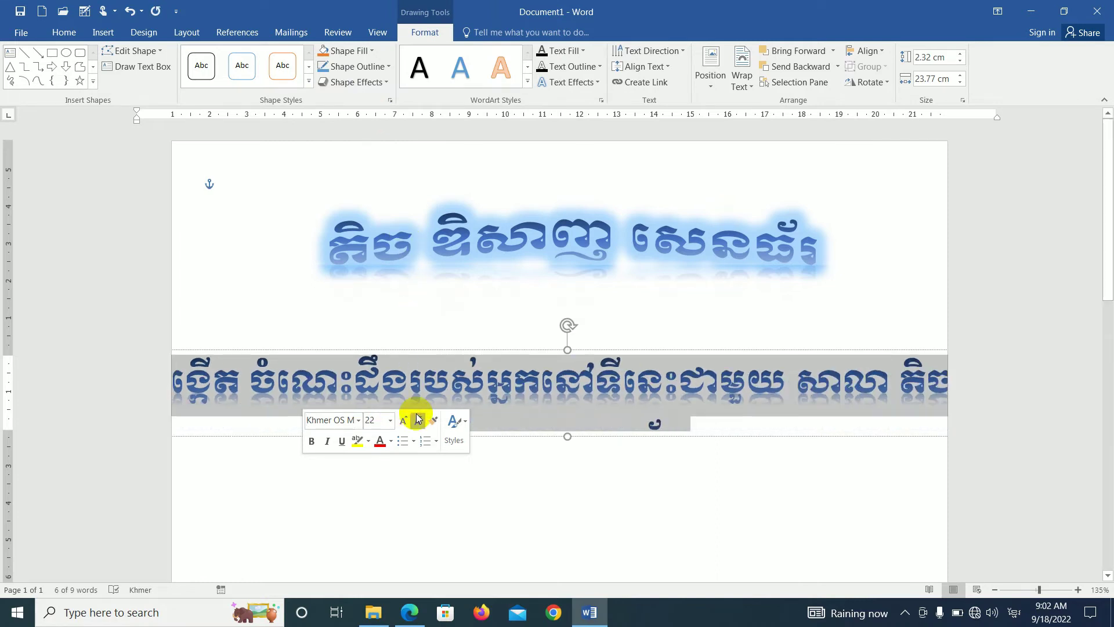
{"action": "left_click", "coordinate": [418, 419]}
{"action": "left_click", "coordinate": [418, 419]}
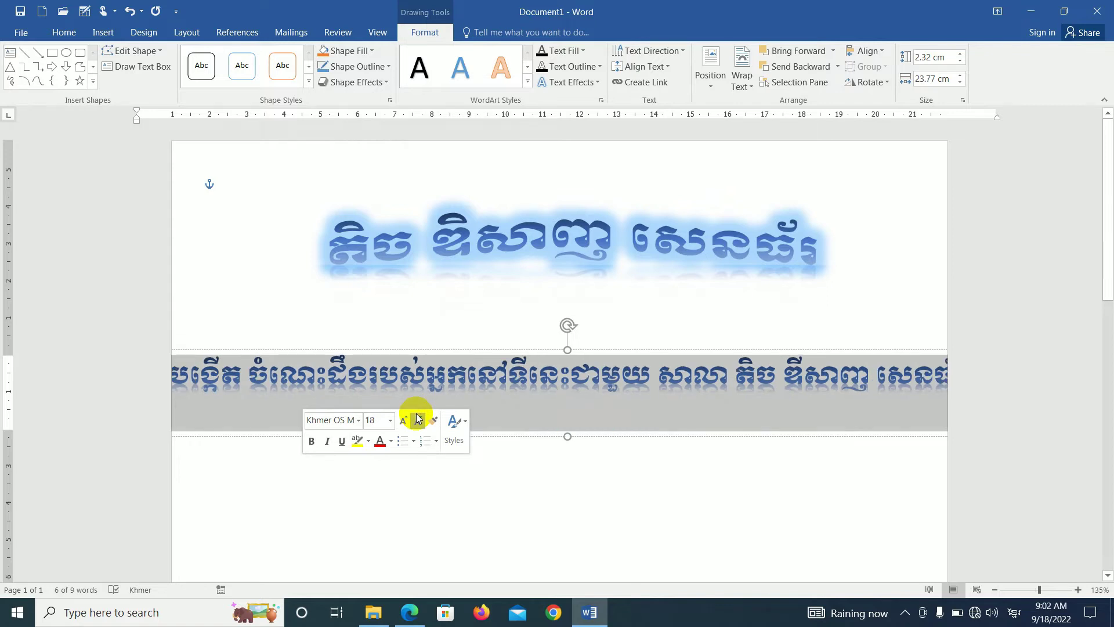
{"action": "left_click", "coordinate": [418, 419]}
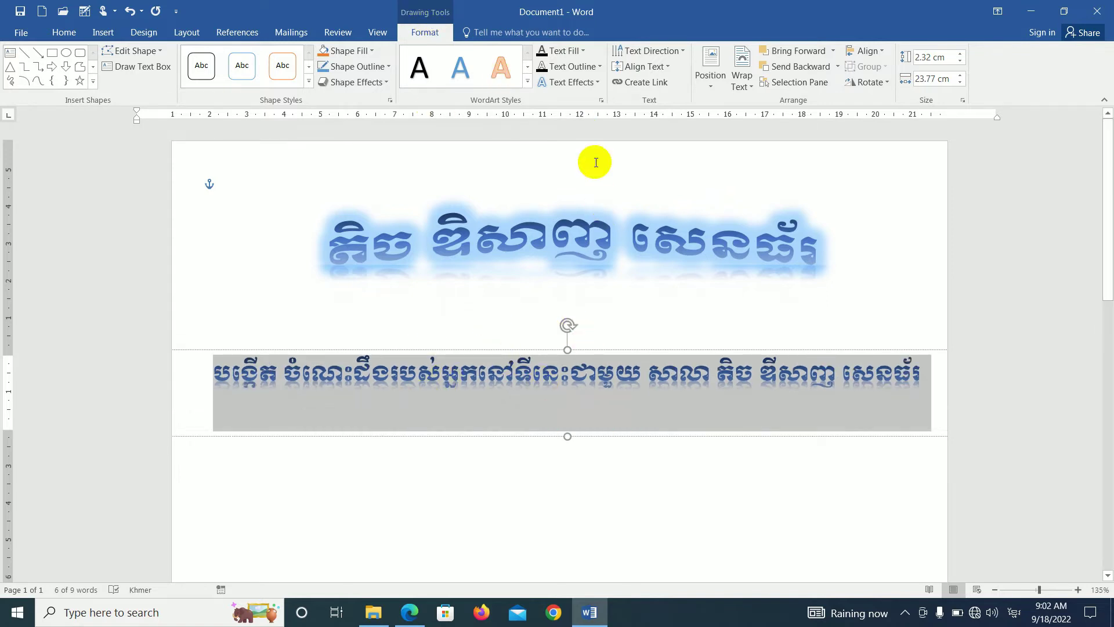
Step: Fill the lower Khmer text with black
{"action": "left_click", "coordinate": [373, 613]}
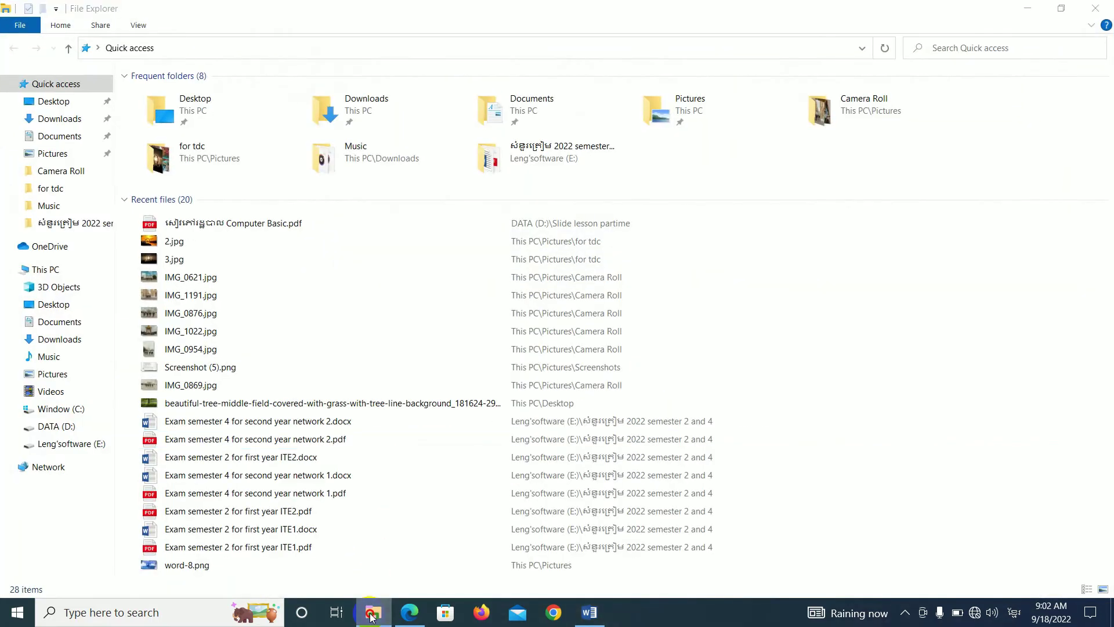
{"action": "left_click", "coordinate": [372, 620]}
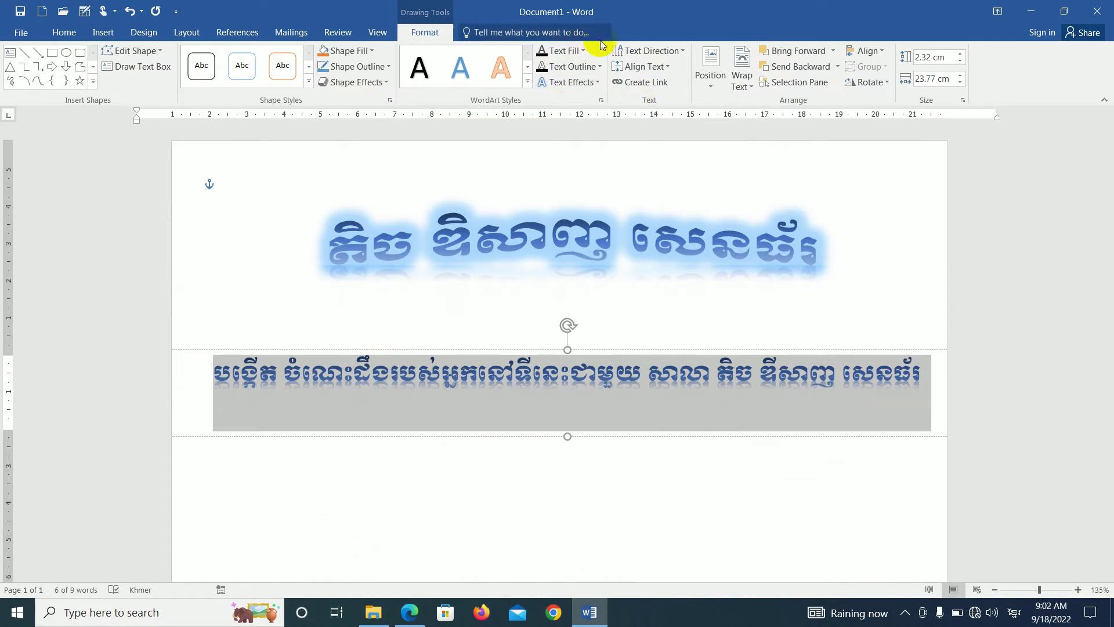
{"action": "left_click", "coordinate": [576, 51]}
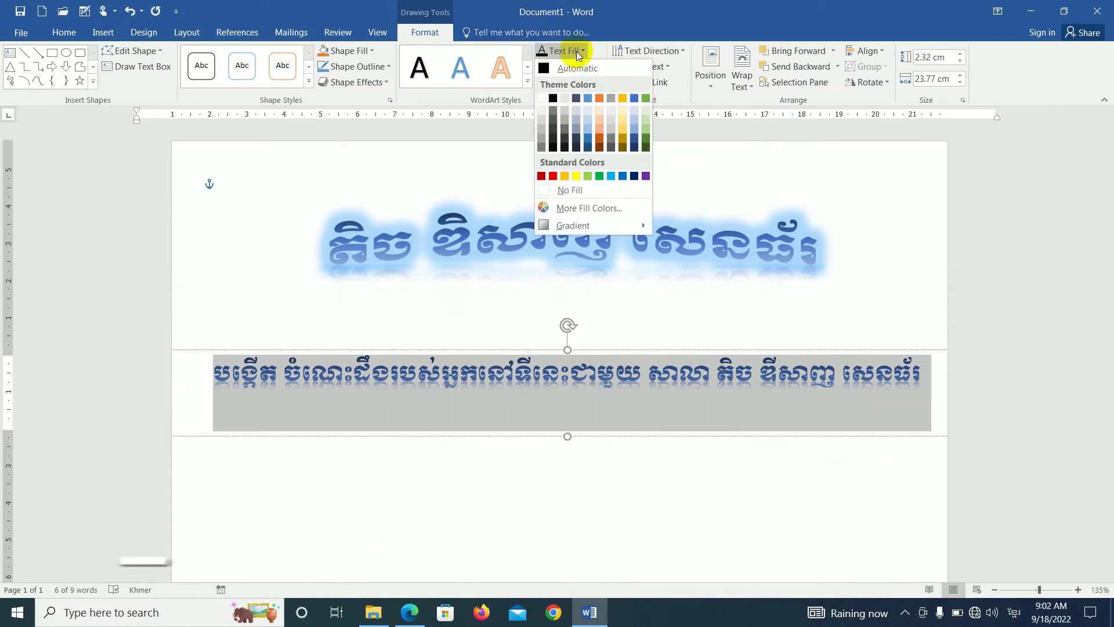
{"action": "left_click", "coordinate": [552, 99]}
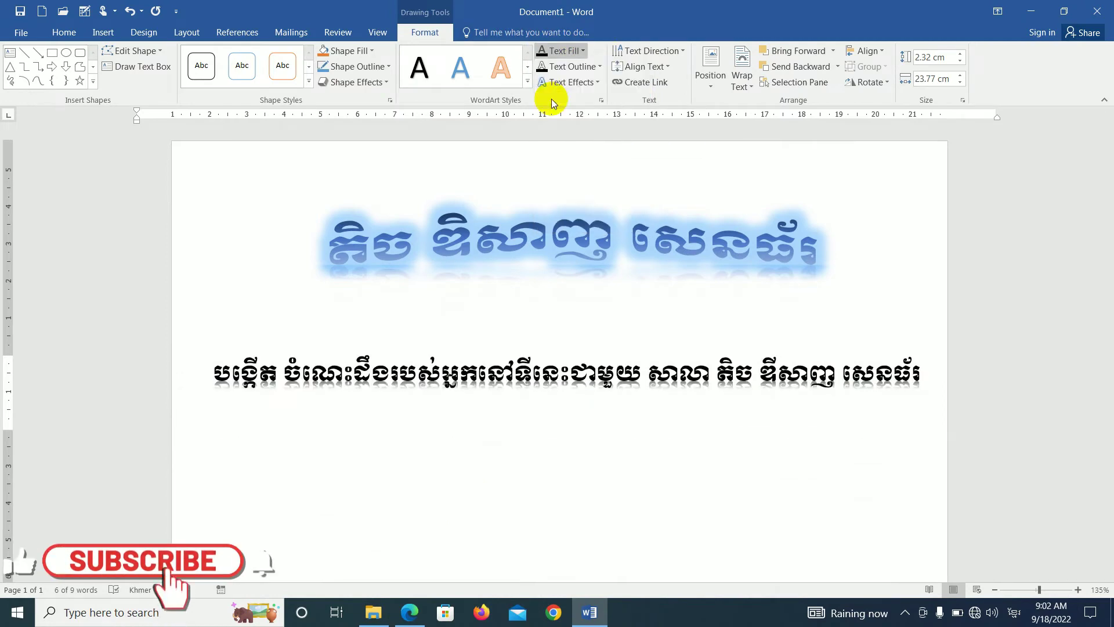
Step: Give the text a yellow outline and bend it along a circular follow-path transform
{"action": "left_click", "coordinate": [368, 614]}
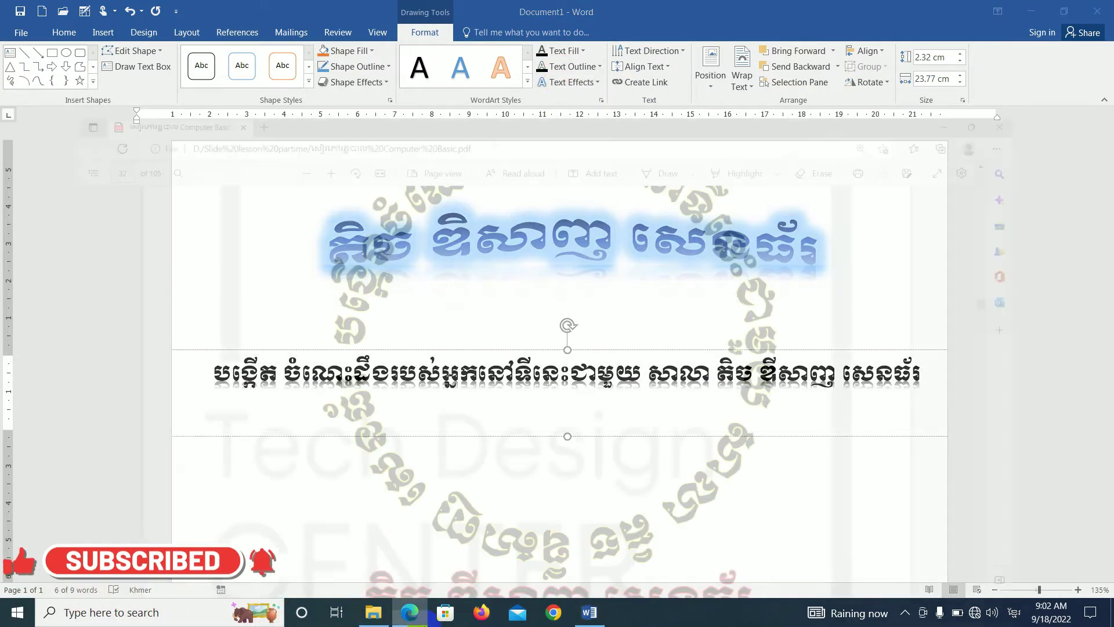
{"action": "left_click", "coordinate": [409, 612]}
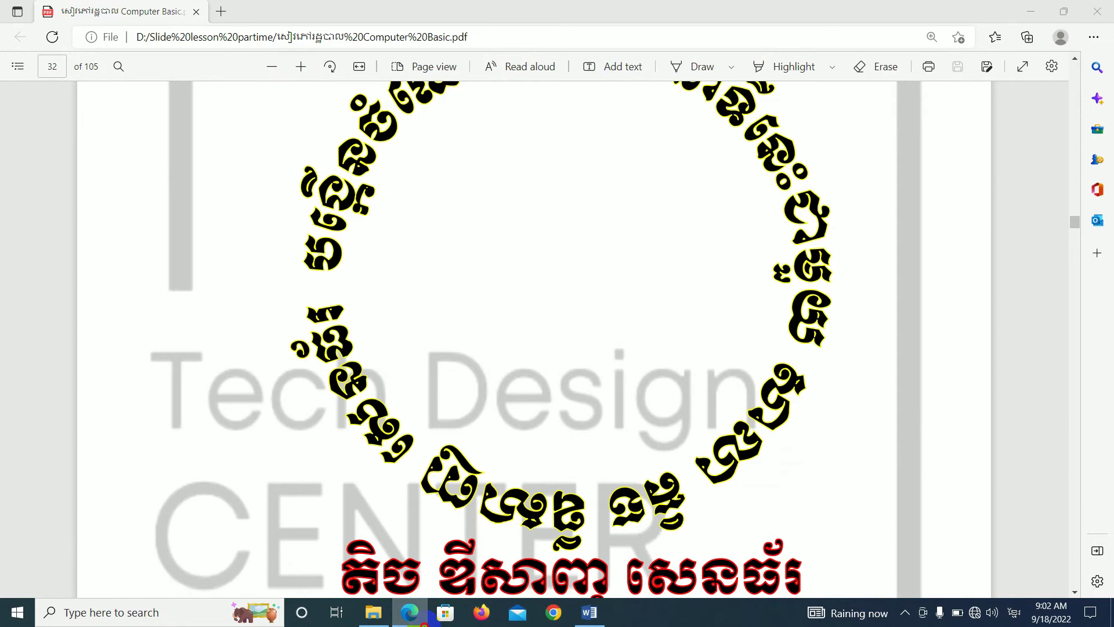
{"action": "left_click", "coordinate": [589, 612]}
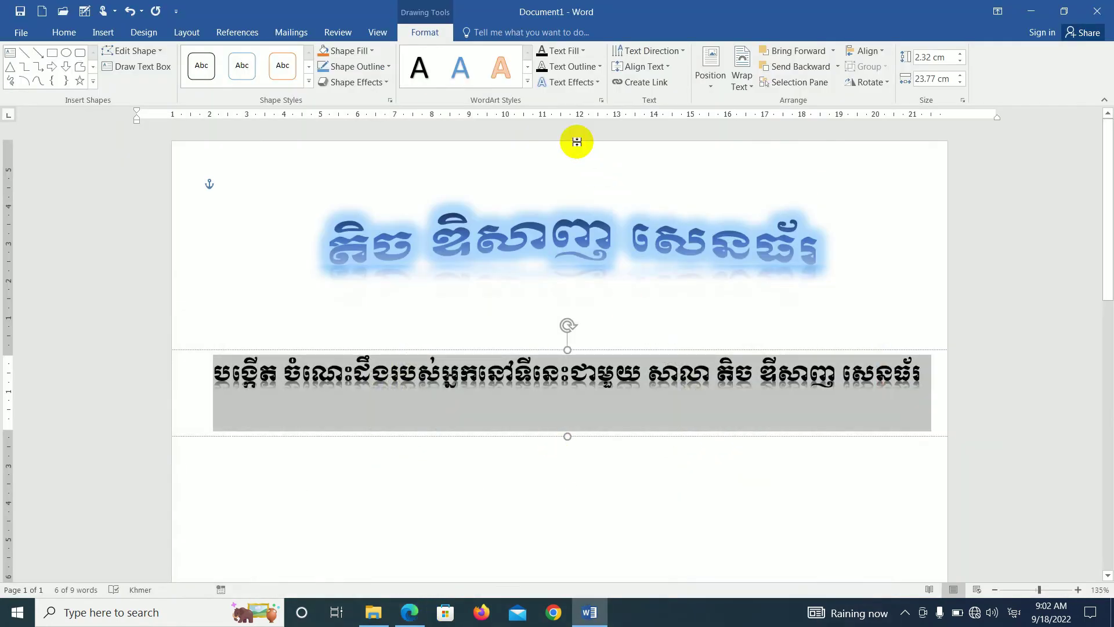
{"action": "left_click", "coordinate": [585, 70]}
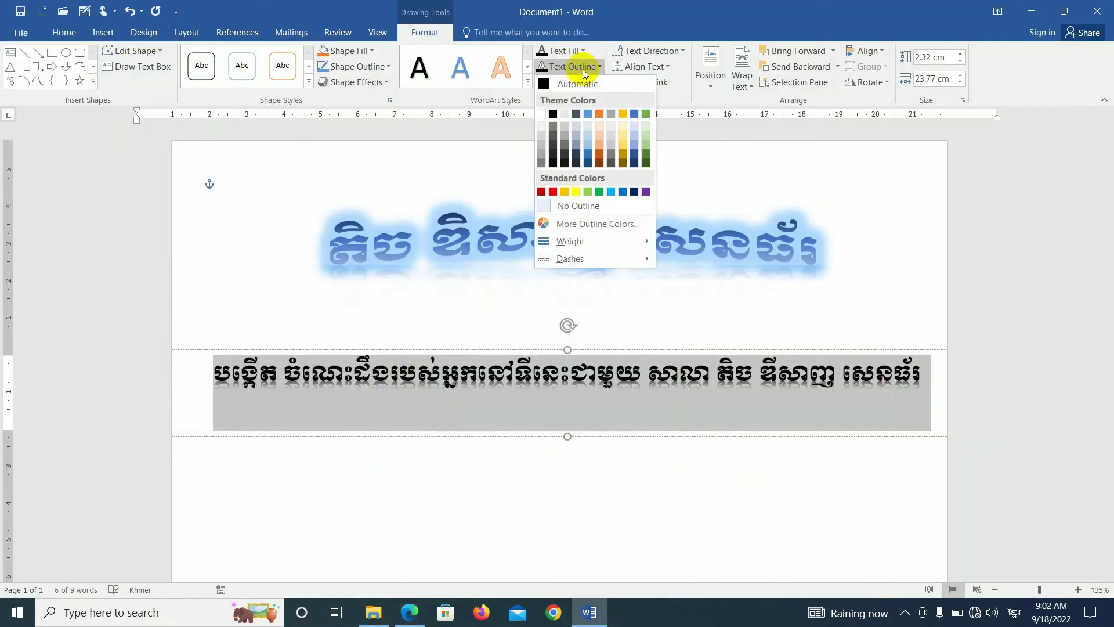
{"action": "left_click", "coordinate": [567, 192]}
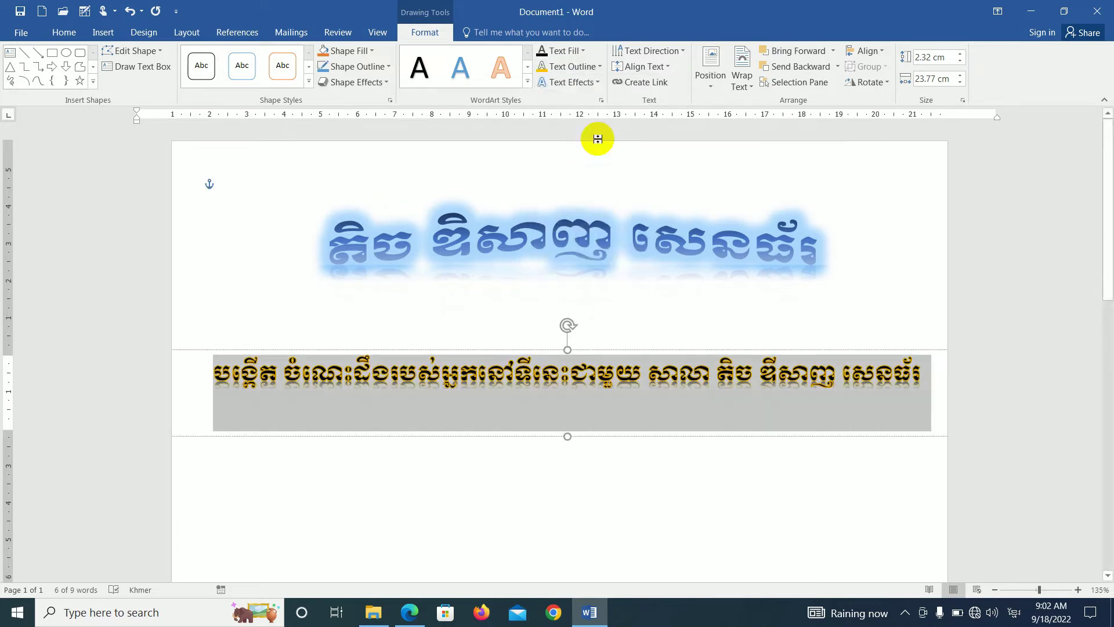
{"action": "left_click", "coordinate": [594, 82]}
{"action": "mouse_move", "coordinate": [587, 260]}
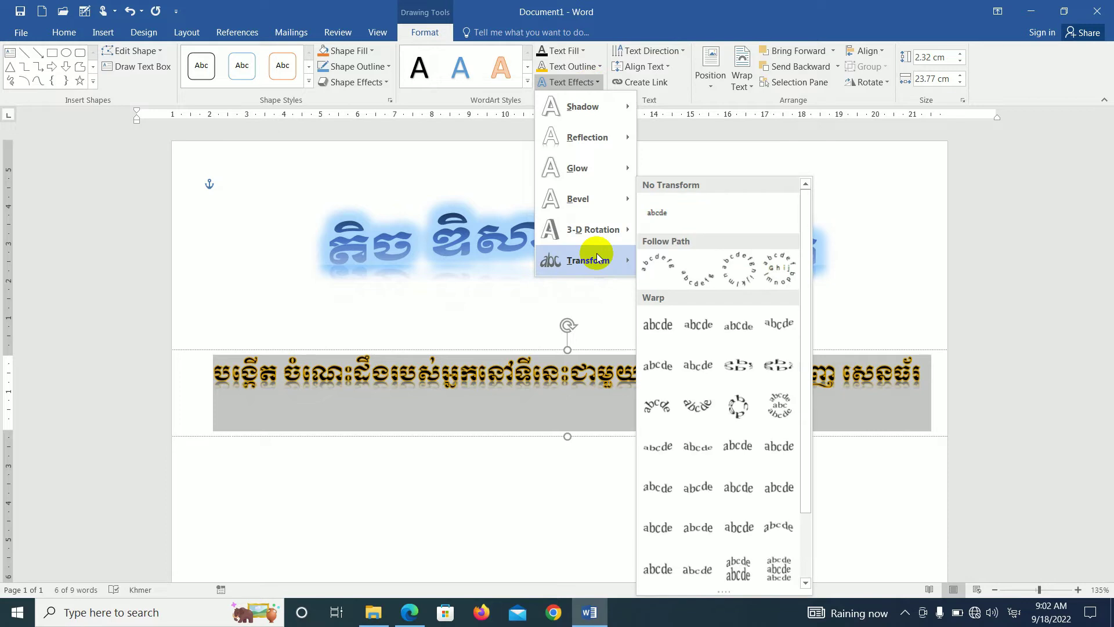
{"action": "left_click", "coordinate": [750, 276]}
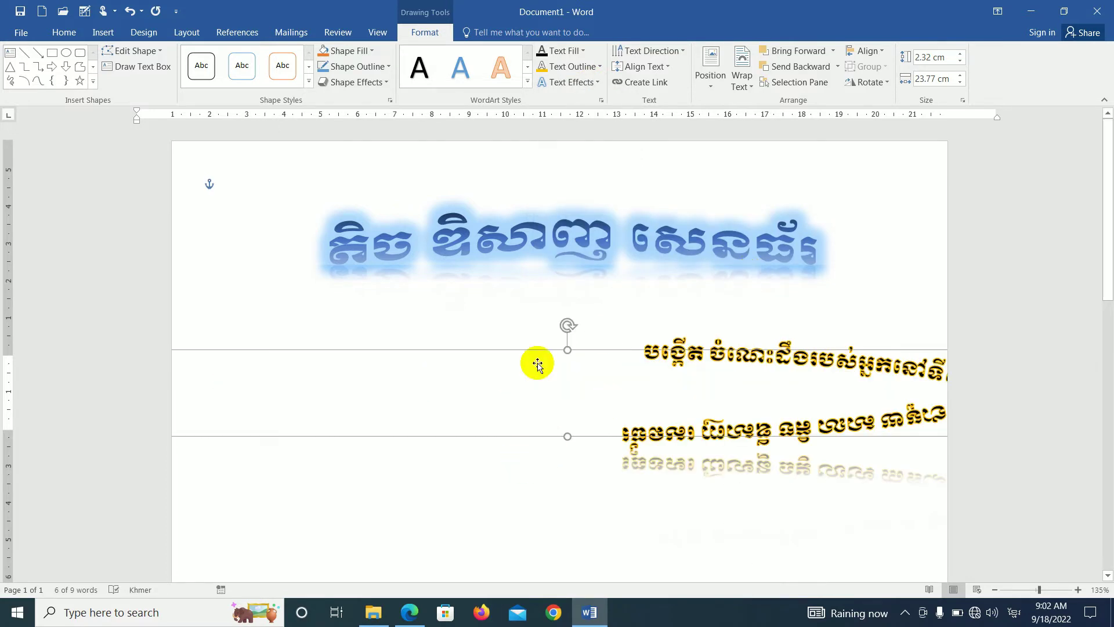
Step: Select the circular WordArt and try shifting and resizing its frame, undoing the size changes
{"action": "triple_click", "coordinate": [652, 363]}
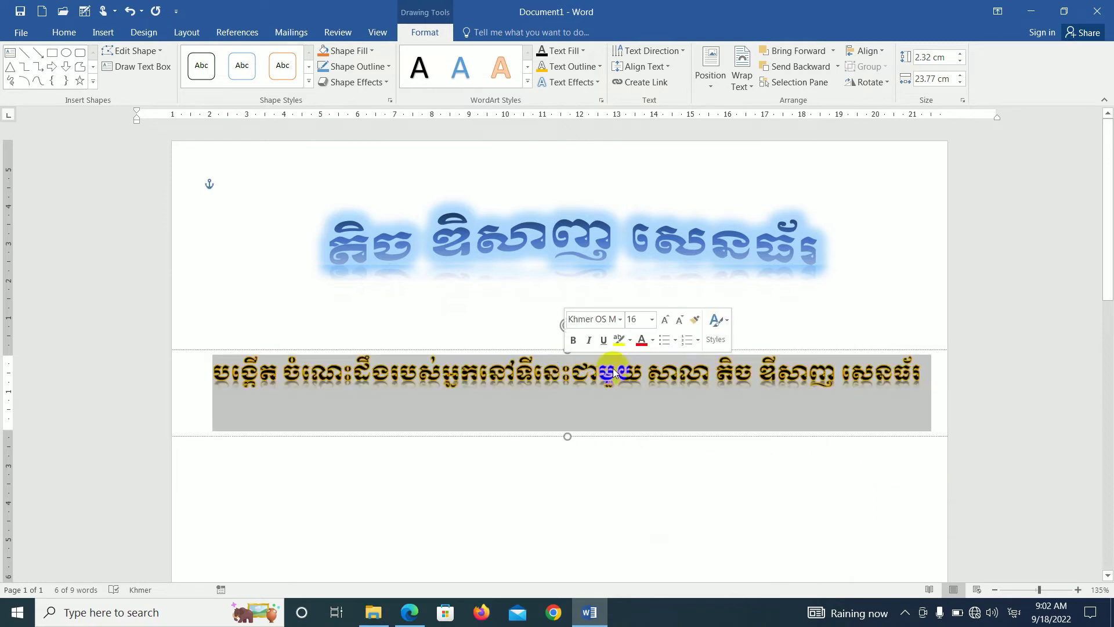
{"action": "left_click", "coordinate": [754, 493]}
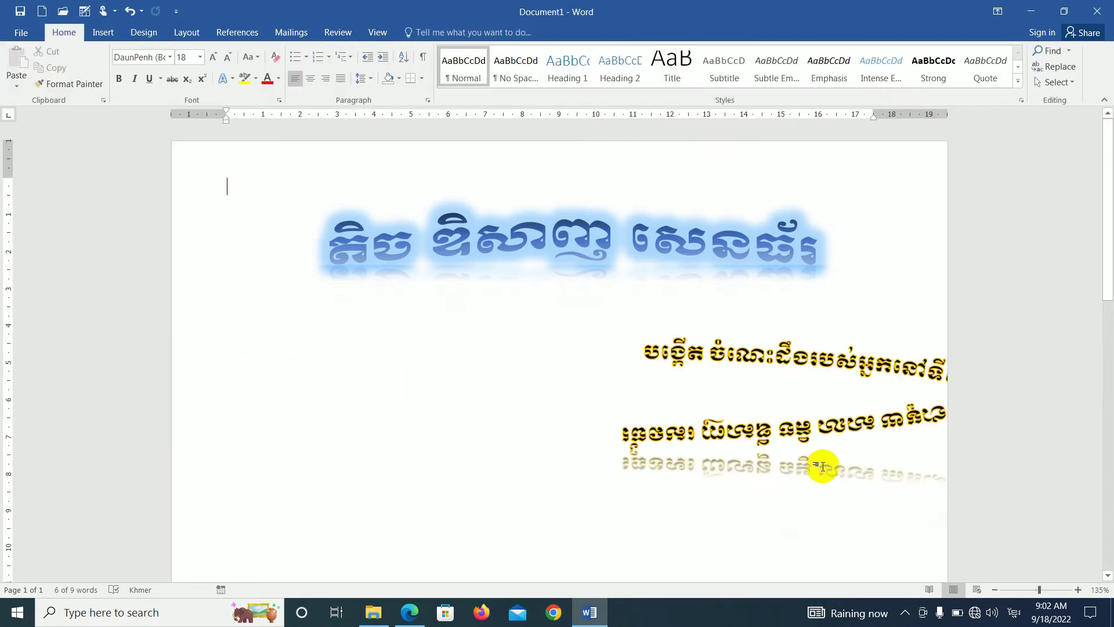
{"action": "triple_click", "coordinate": [784, 433]}
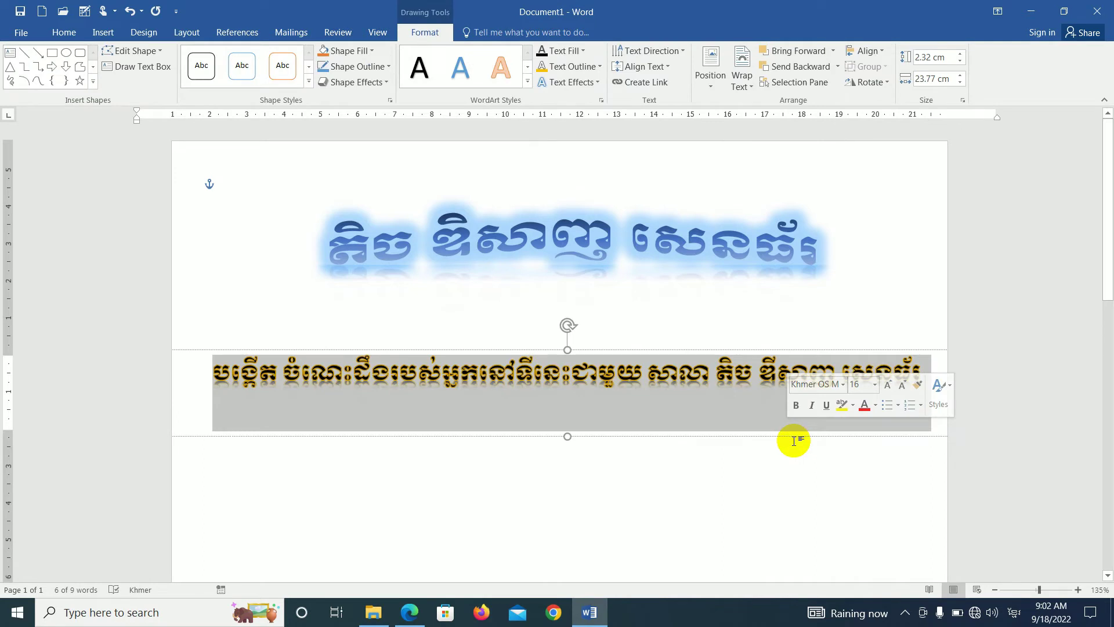
{"action": "left_click_drag", "start_coordinate": [794, 439], "coordinate": [618, 440]}
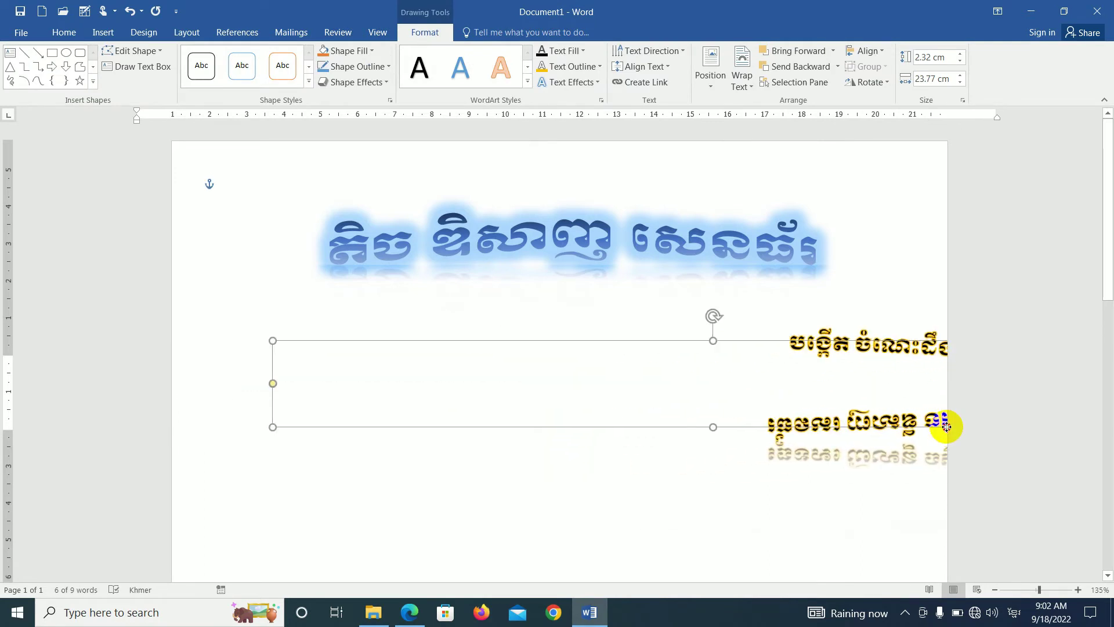
{"action": "left_click_drag", "start_coordinate": [618, 439], "coordinate": [969, 423]}
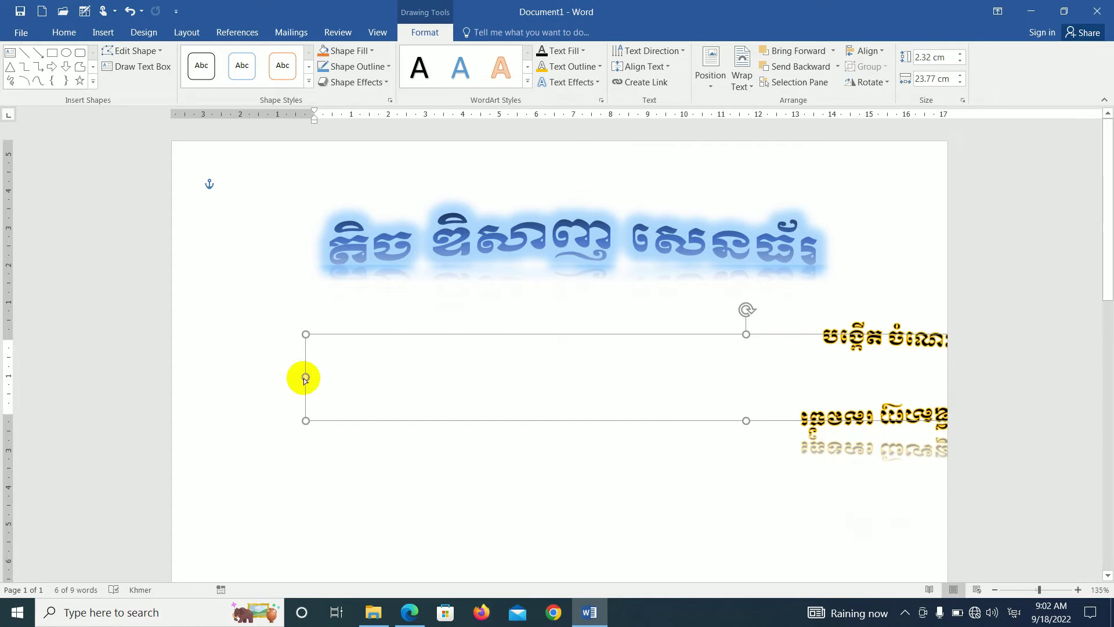
{"action": "left_click_drag", "start_coordinate": [306, 378], "coordinate": [311, 378]}
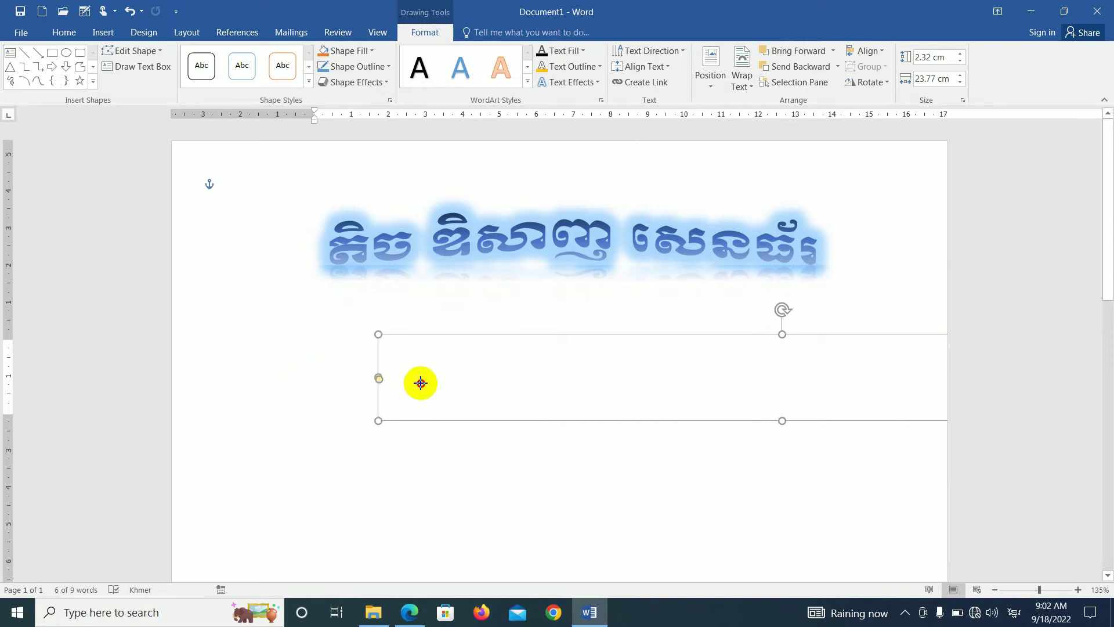
{"action": "mouse_move", "coordinate": [307, 375]}
{"action": "left_mouse_down"}
{"action": "mouse_move", "coordinate": [809, 399]}
{"action": "mouse_move", "coordinate": [360, 432]}
{"action": "left_mouse_up"}
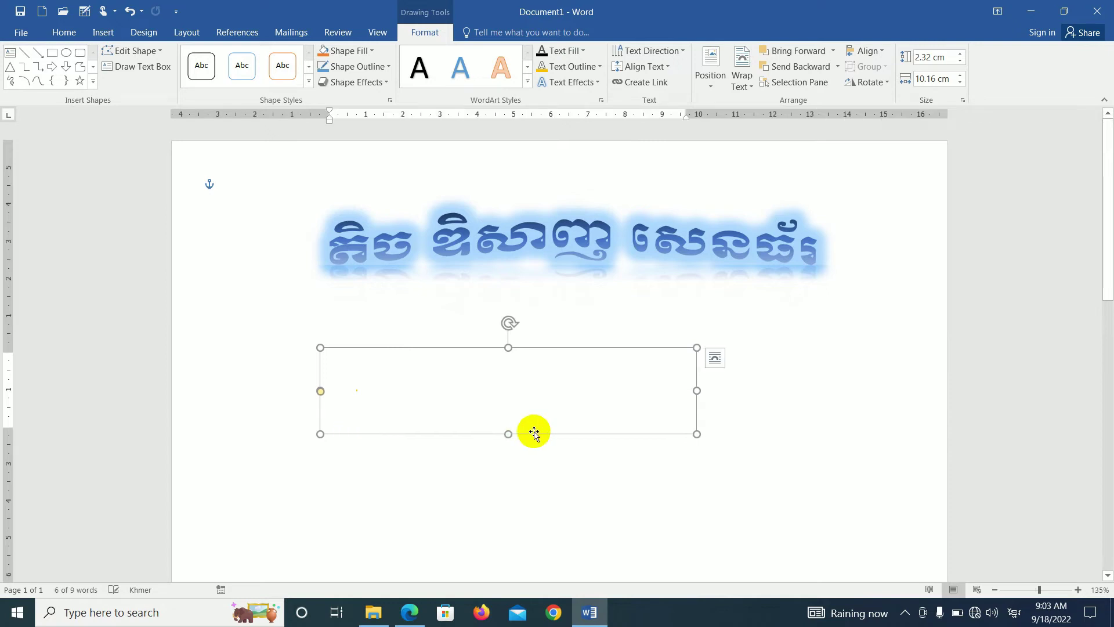
{"action": "left_click_drag", "start_coordinate": [699, 392], "coordinate": [751, 394]}
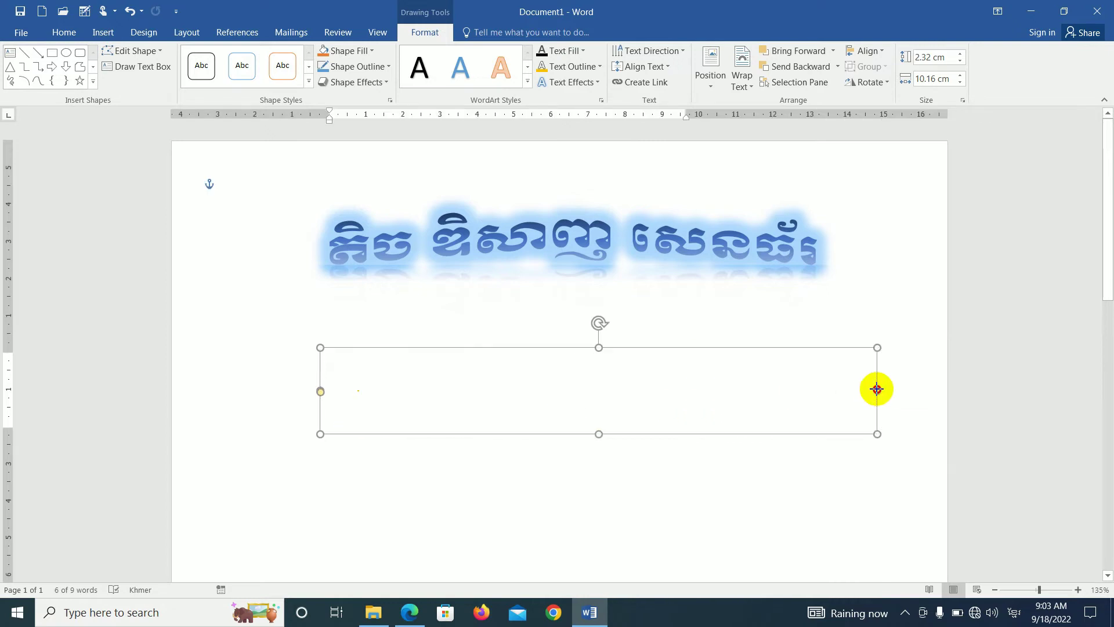
{"action": "left_click_drag", "start_coordinate": [536, 434], "coordinate": [517, 494]}
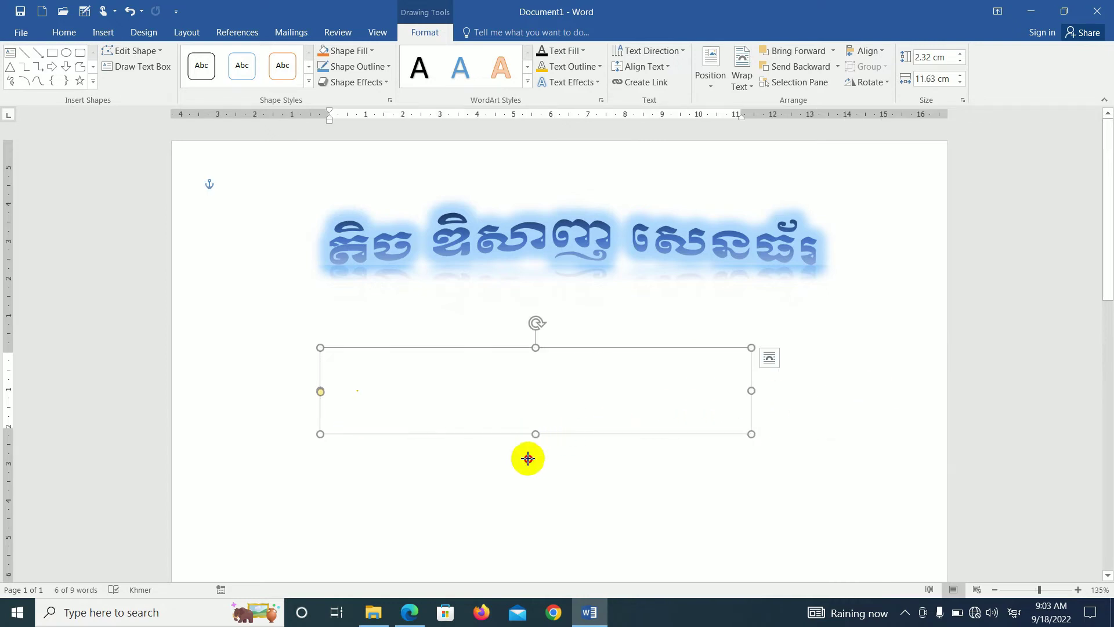
{"action": "key", "text": "ctrl+z"}
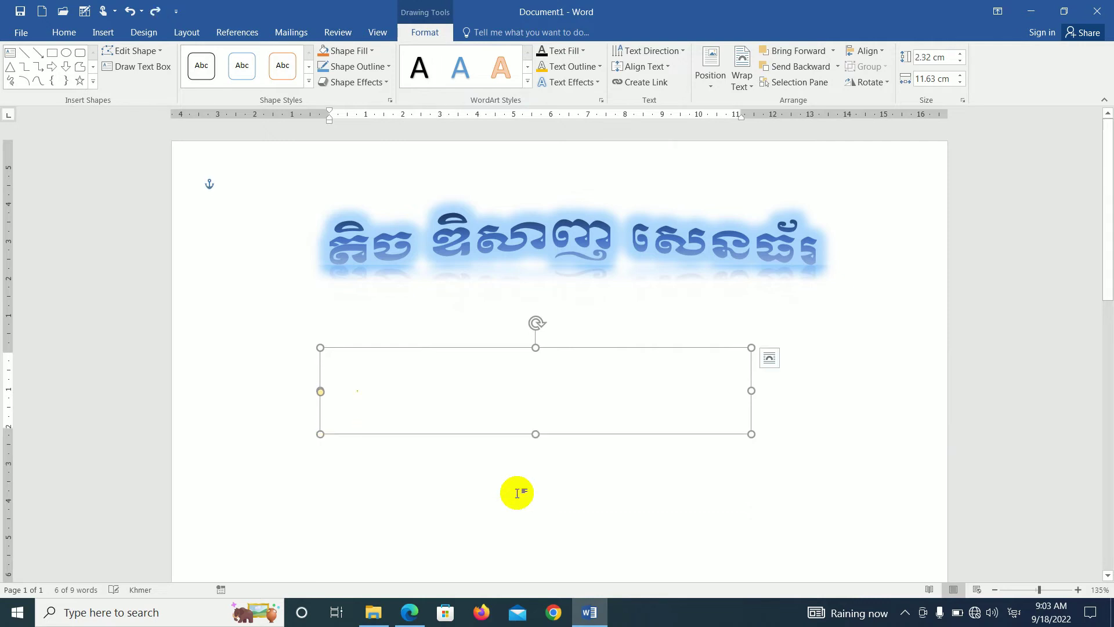
{"action": "key", "text": "ctrl+z"}
{"action": "key", "text": "ctrl+z"}
{"action": "key", "text": "ctrl+z"}
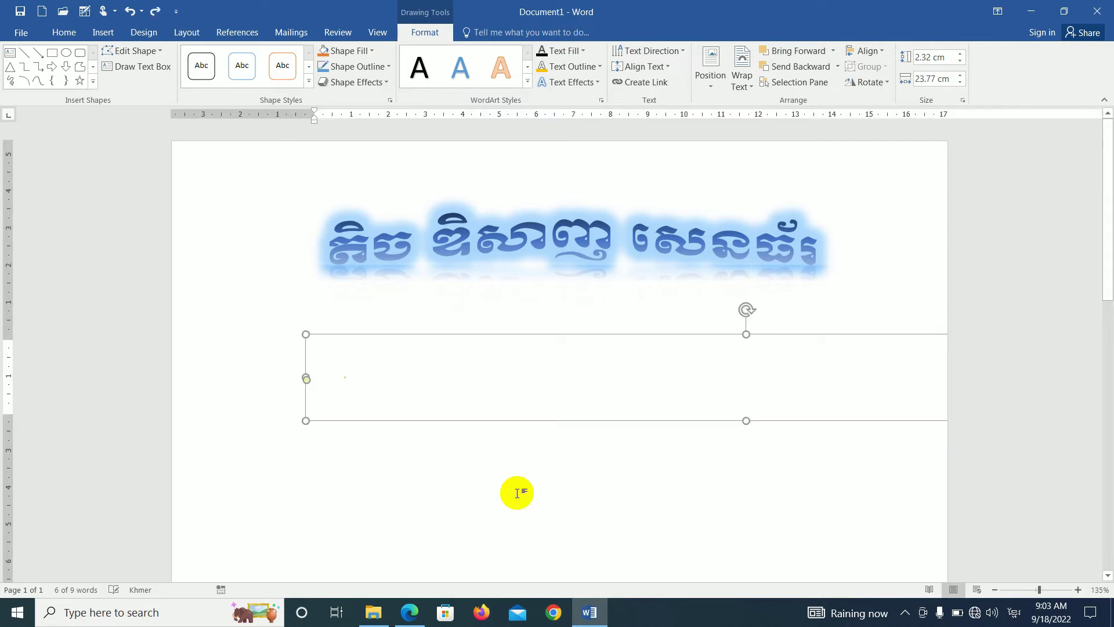
Step: Centre the circular text below the title and widen its box to 4.14 by 12.14 cm
{"action": "mouse_move", "coordinate": [306, 335]}
{"action": "left_mouse_down"}
{"action": "mouse_move", "coordinate": [650, 351]}
{"action": "mouse_move", "coordinate": [858, 271]}
{"action": "left_mouse_up"}
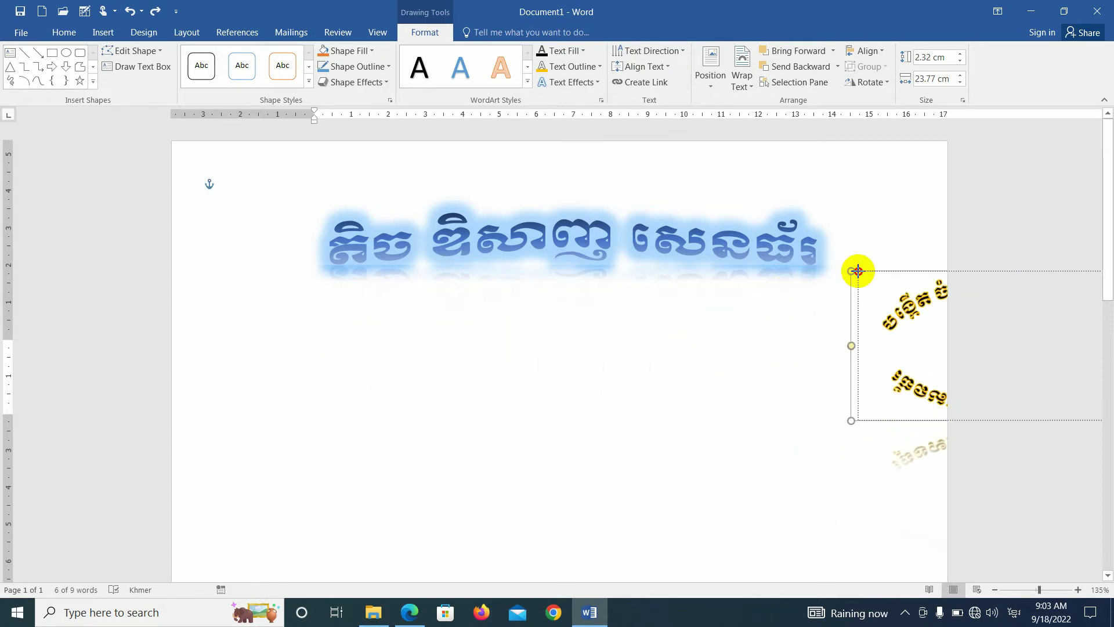
{"action": "left_click_drag", "start_coordinate": [858, 271], "coordinate": [898, 271]}
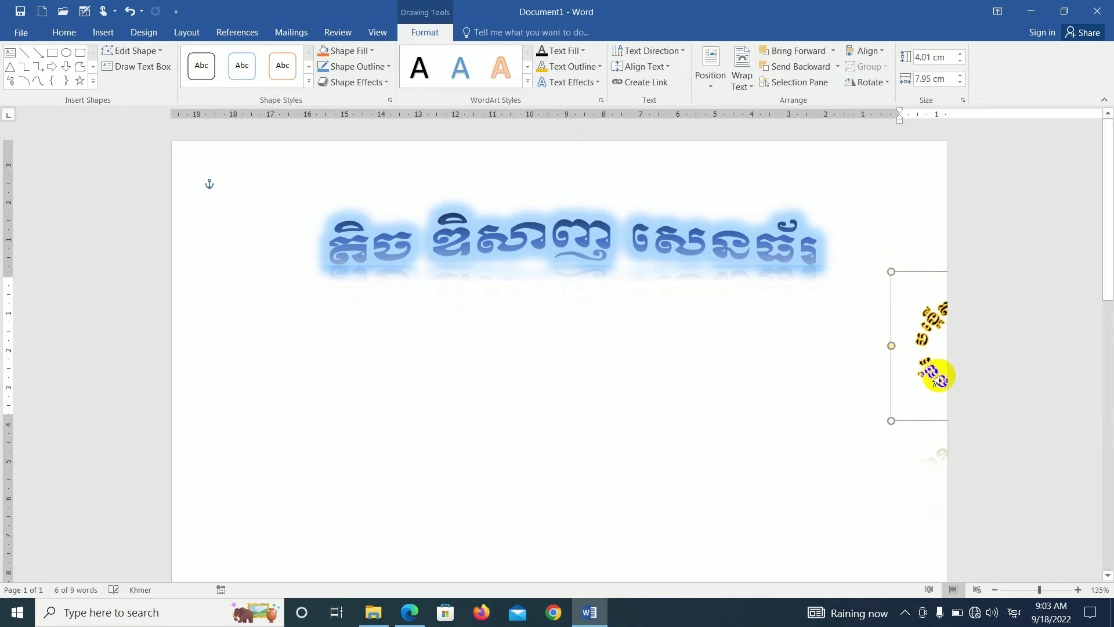
{"action": "left_click_drag", "start_coordinate": [911, 419], "coordinate": [455, 472]}
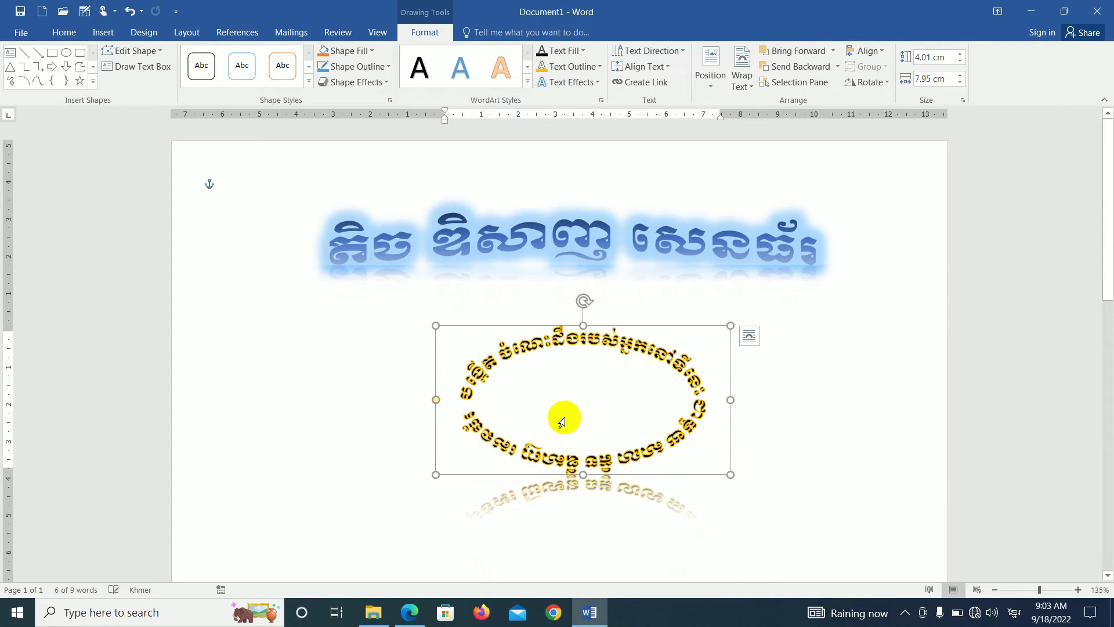
{"action": "left_click_drag", "start_coordinate": [447, 323], "coordinate": [325, 328]}
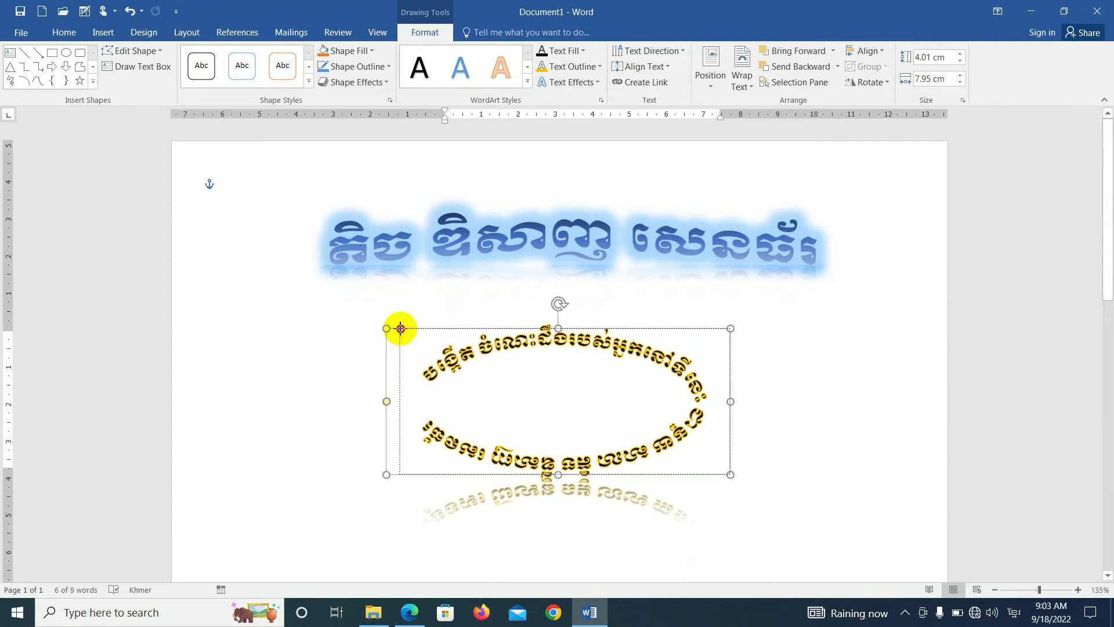
{"action": "left_click_drag", "start_coordinate": [325, 328], "coordinate": [409, 326]}
{"action": "left_click_drag", "start_coordinate": [280, 320], "coordinate": [281, 321]}
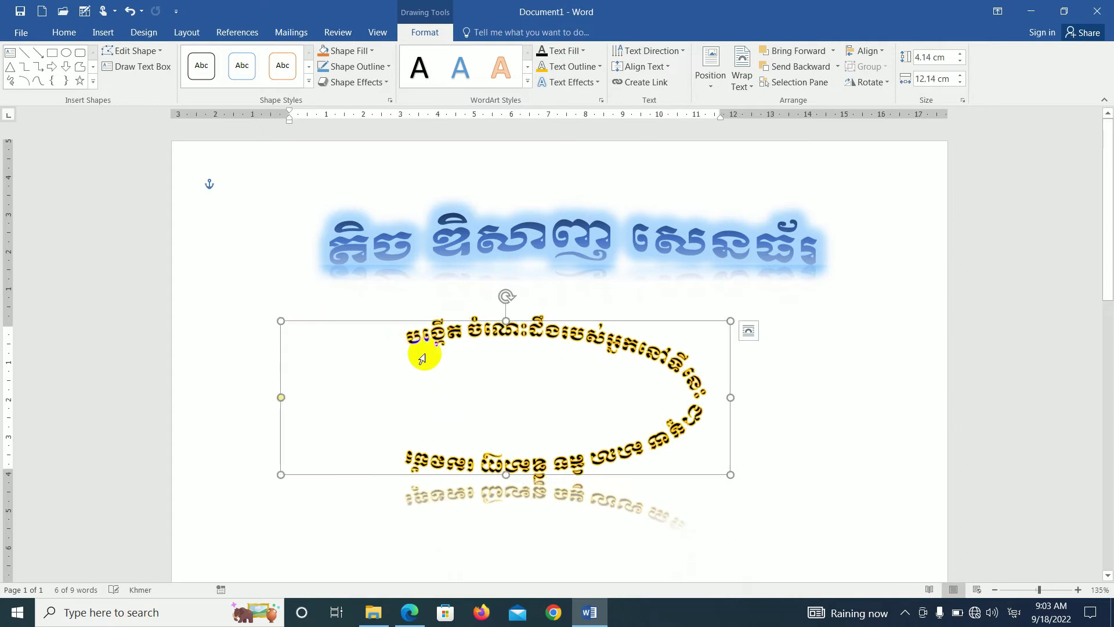
Step: Grow the path text's font and drag a corner so its ellipse gets bigger
{"action": "left_click", "coordinate": [426, 345]}
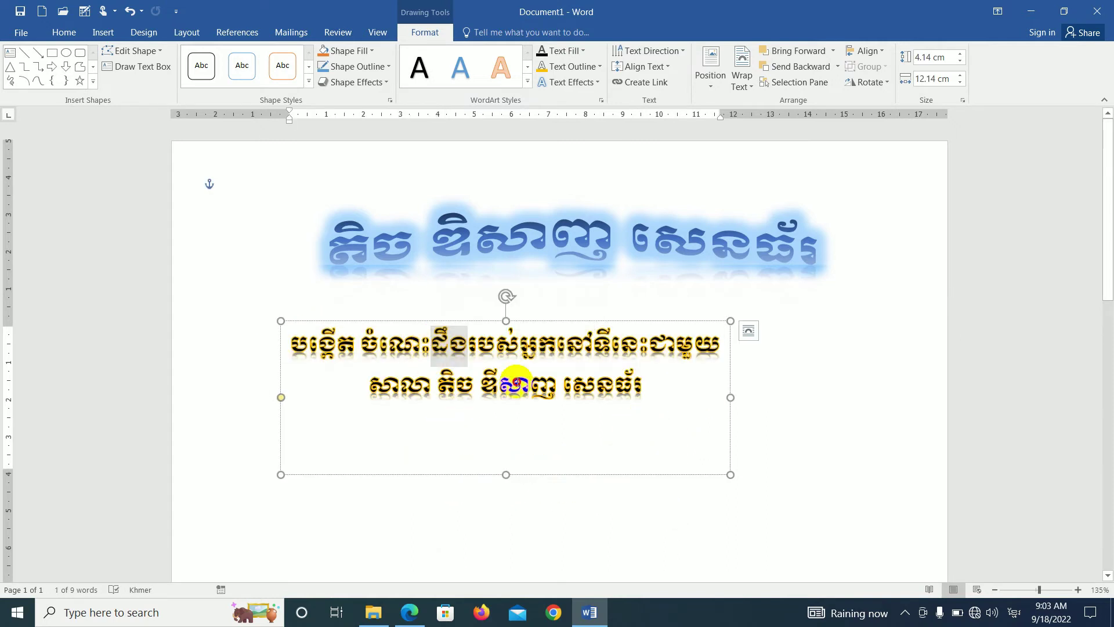
{"action": "left_click_drag", "start_coordinate": [296, 369], "coordinate": [280, 331]}
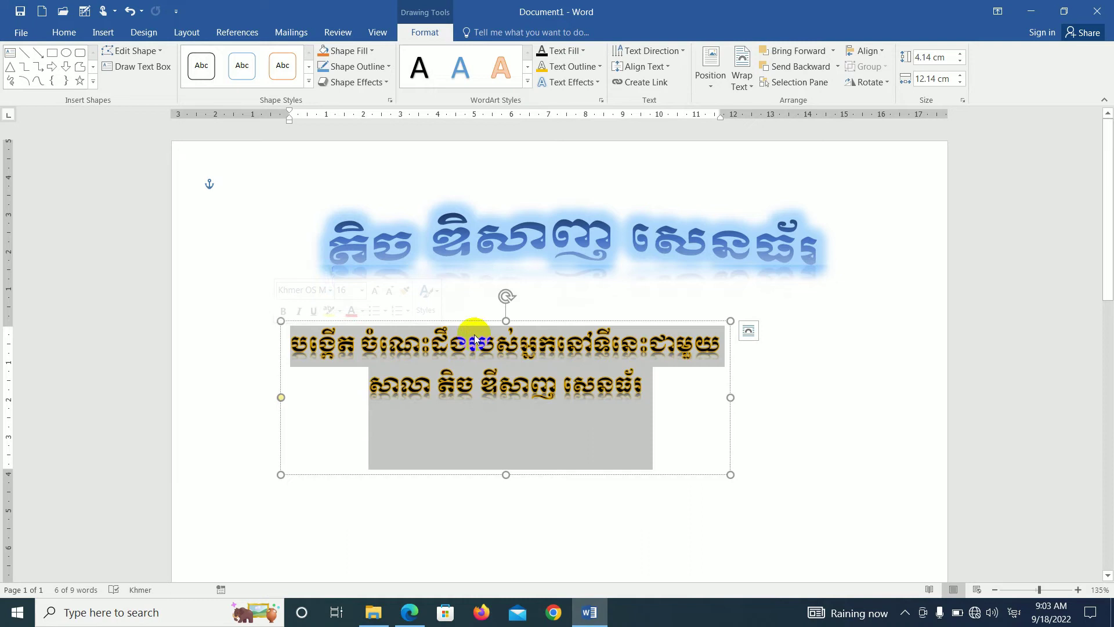
{"action": "left_click", "coordinate": [375, 290]}
{"action": "left_click", "coordinate": [375, 290]}
{"action": "left_click", "coordinate": [376, 290]}
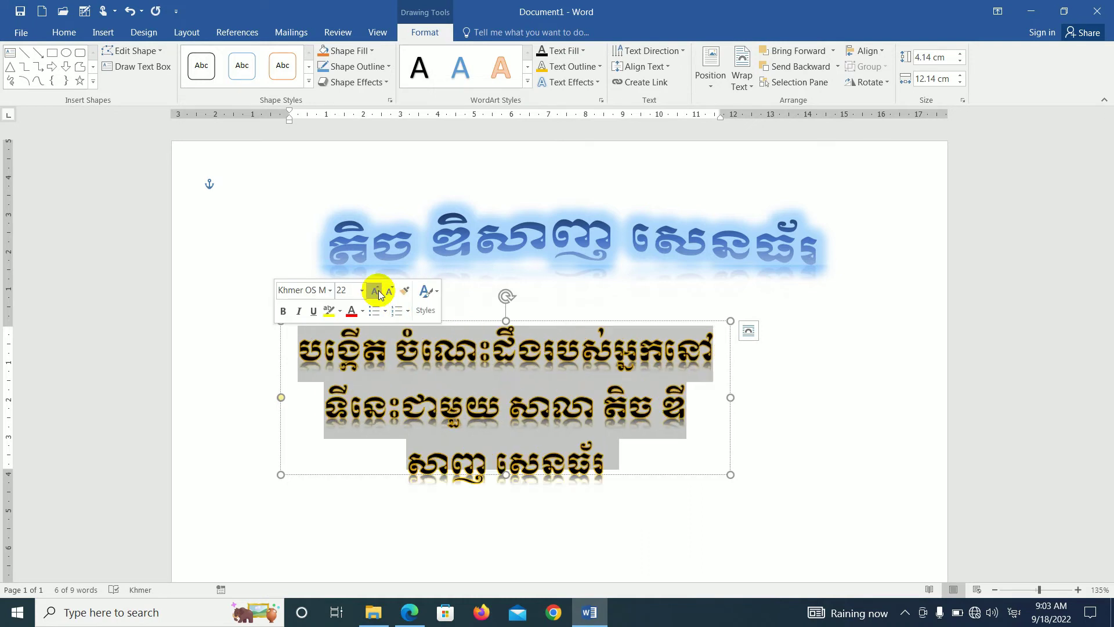
{"action": "left_click", "coordinate": [376, 290]}
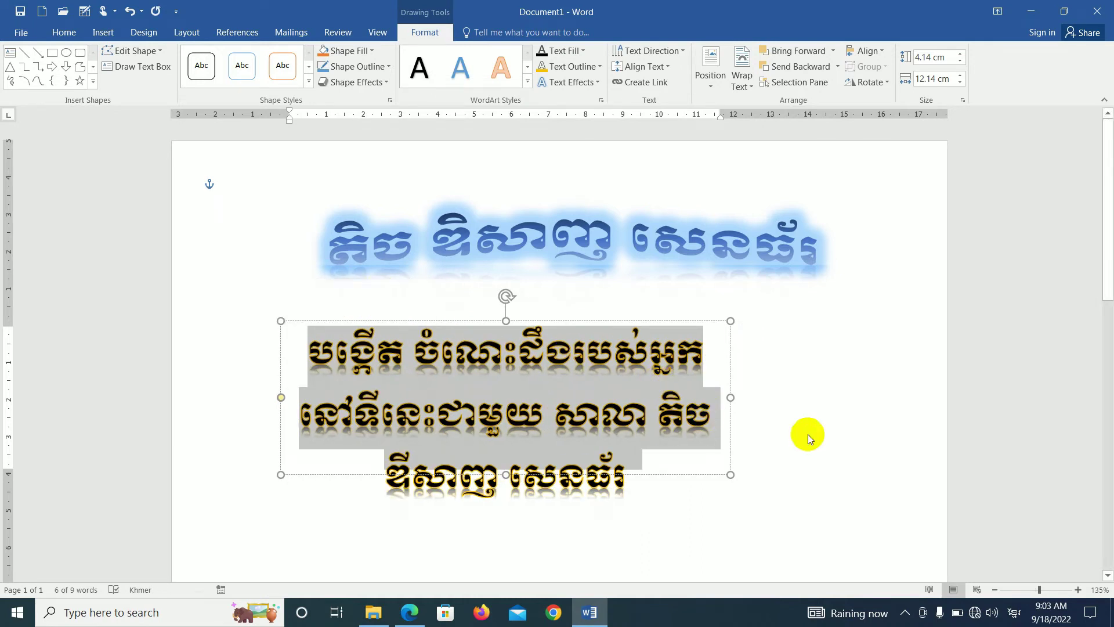
{"action": "left_click", "coordinate": [810, 438]}
{"action": "left_click", "coordinate": [614, 435]}
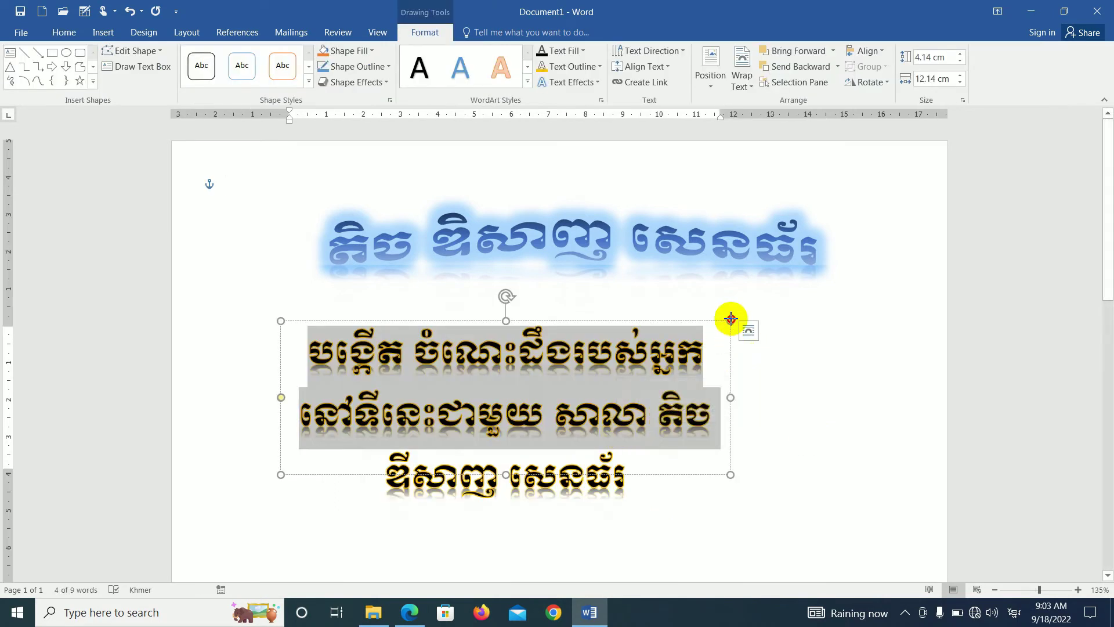
{"action": "left_click_drag", "start_coordinate": [730, 320], "coordinate": [891, 261]}
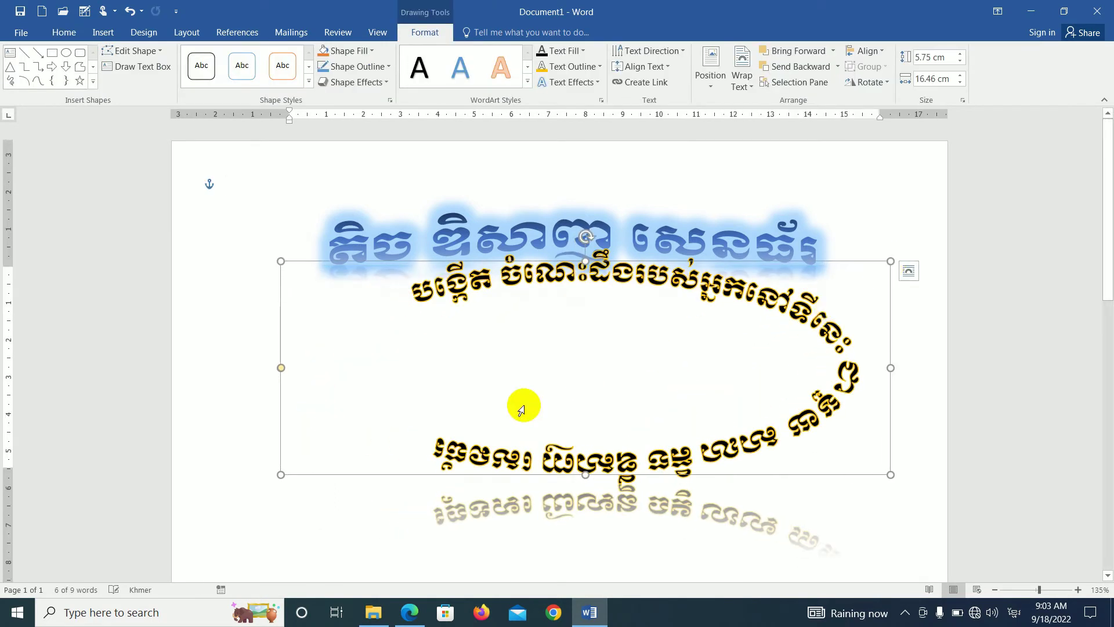
Step: Select all lines of the path text and grow the font to 36 pt
{"action": "double_click", "coordinate": [451, 430]}
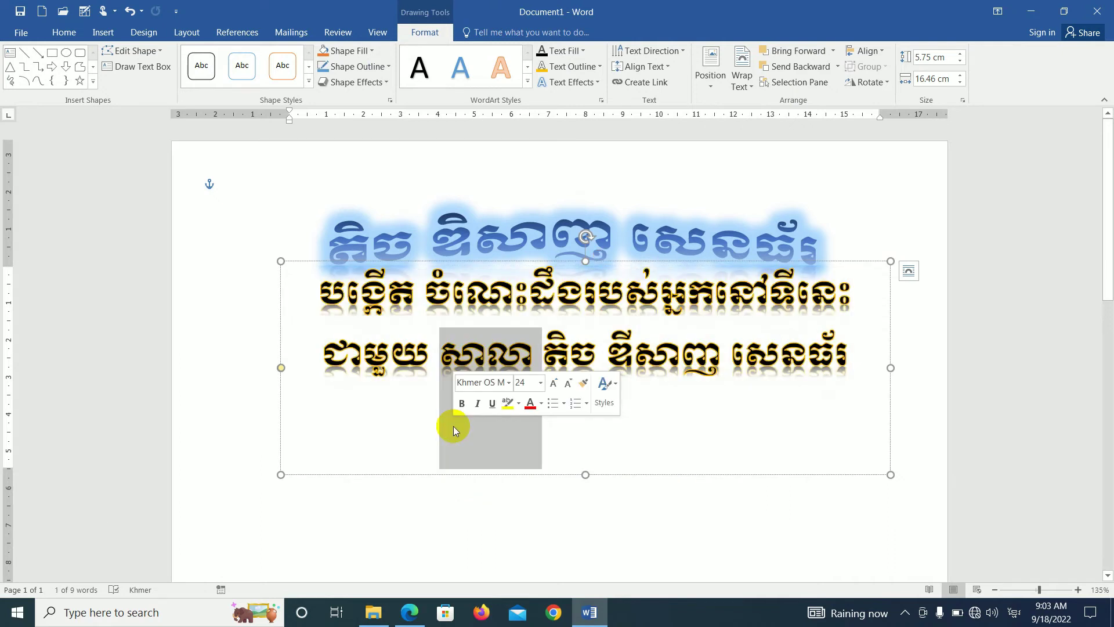
{"action": "left_click", "coordinate": [363, 372]}
{"action": "left_click_drag", "start_coordinate": [330, 300], "coordinate": [858, 369]}
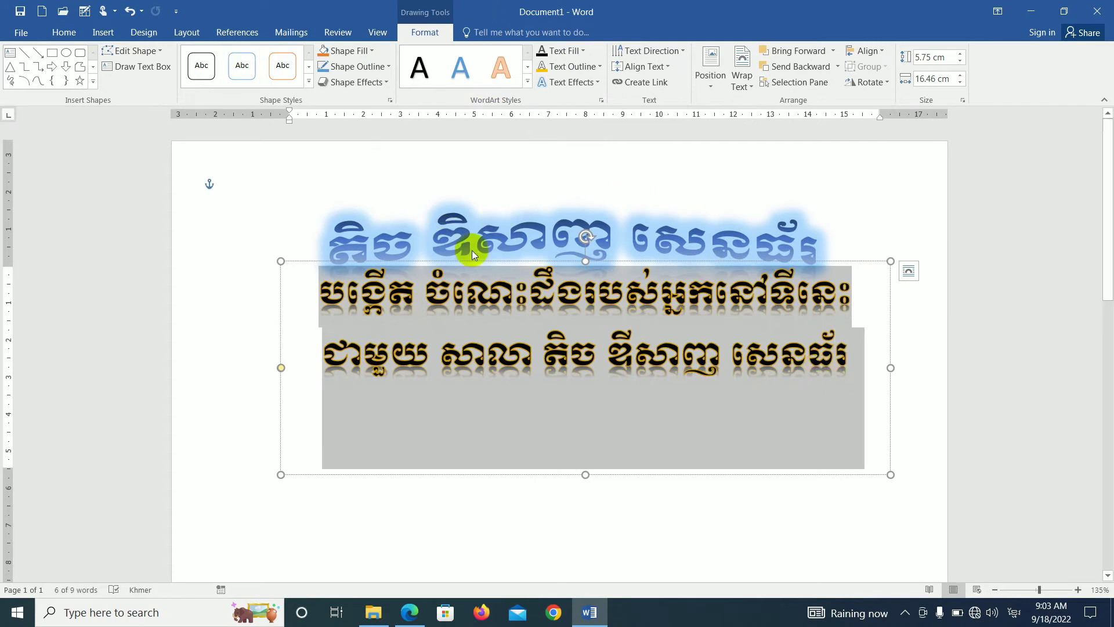
{"action": "right_click", "coordinate": [521, 358]}
{"action": "left_click", "coordinate": [622, 312]}
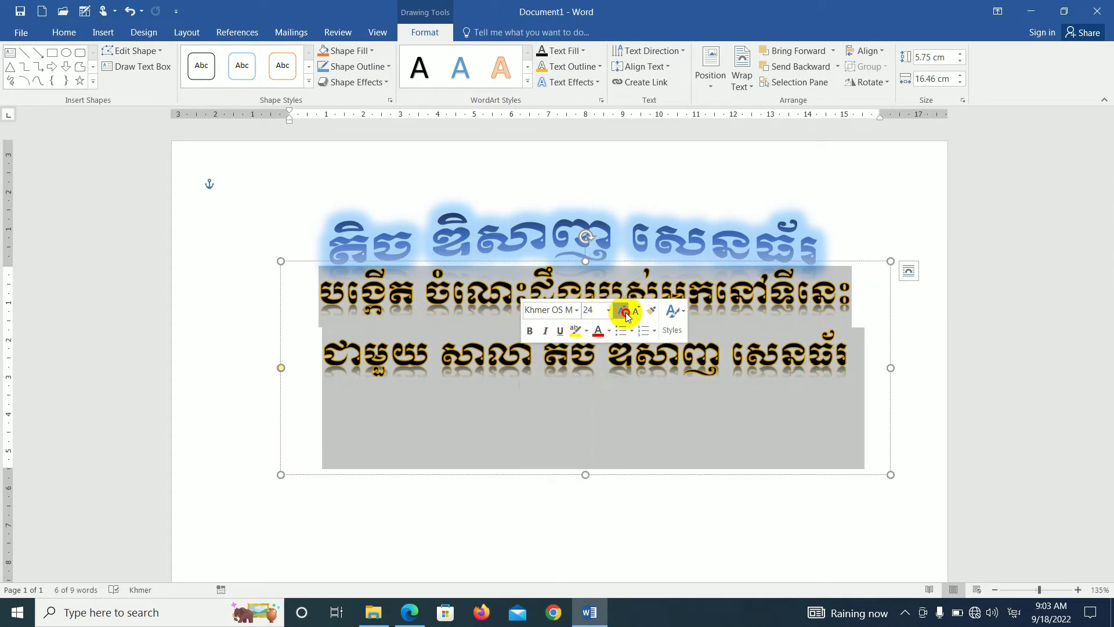
{"action": "left_click", "coordinate": [622, 312]}
{"action": "left_click", "coordinate": [621, 312]}
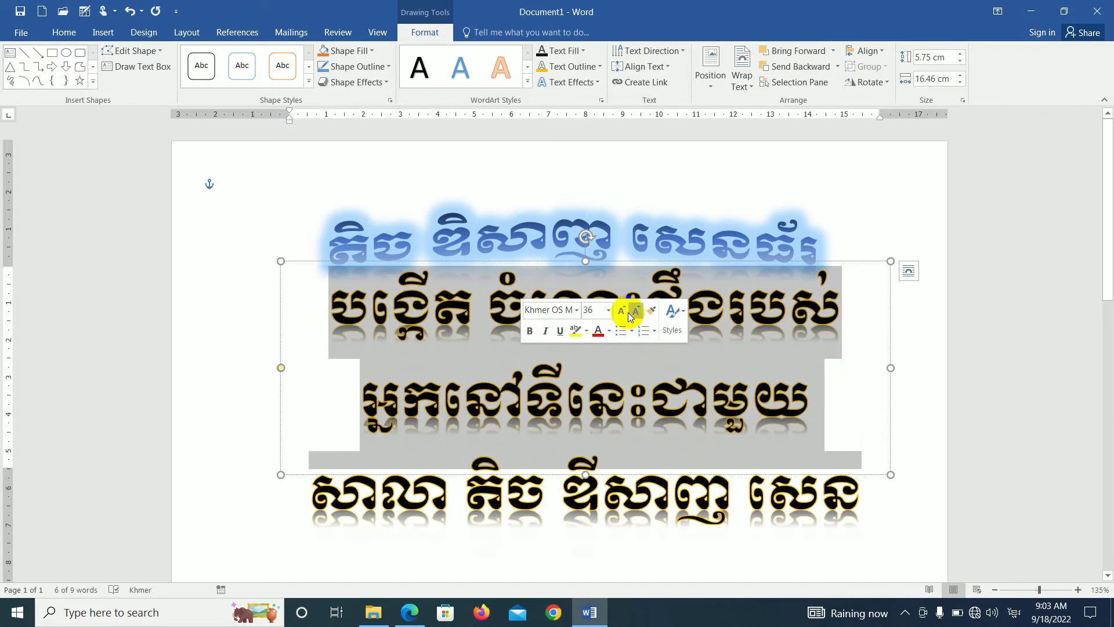
{"action": "left_click", "coordinate": [929, 332]}
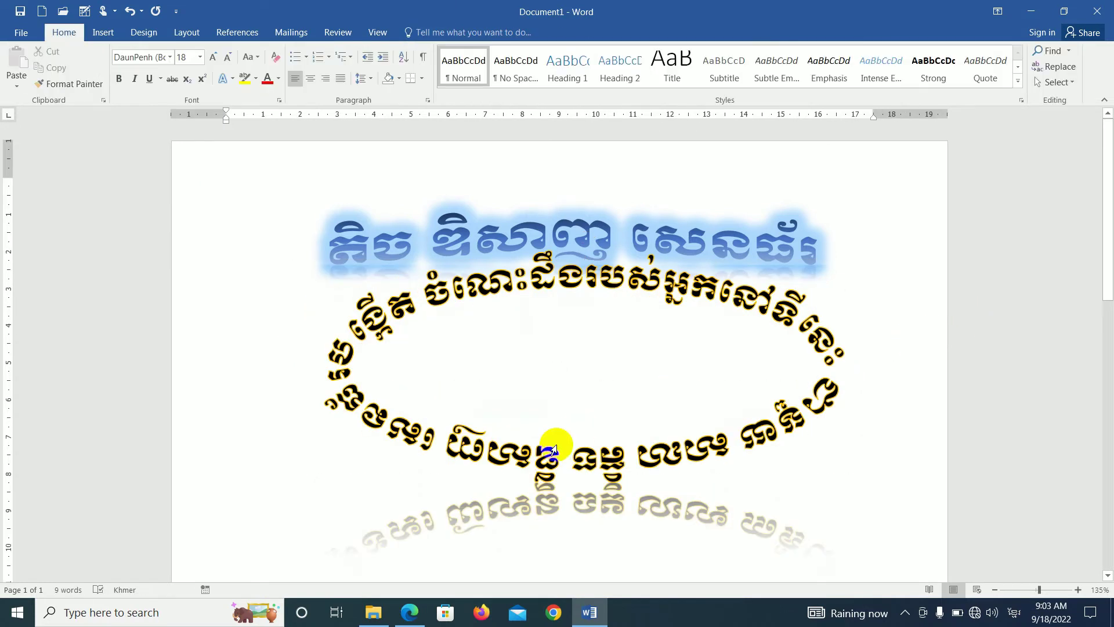
{"action": "double_click", "coordinate": [598, 465]}
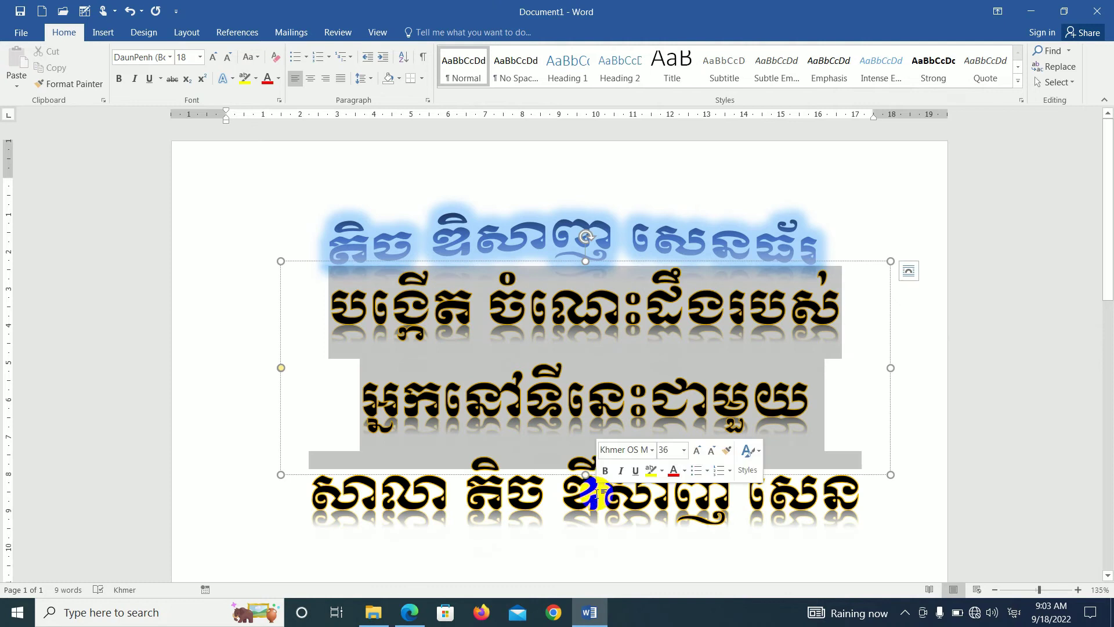
{"action": "left_click", "coordinate": [510, 475]}
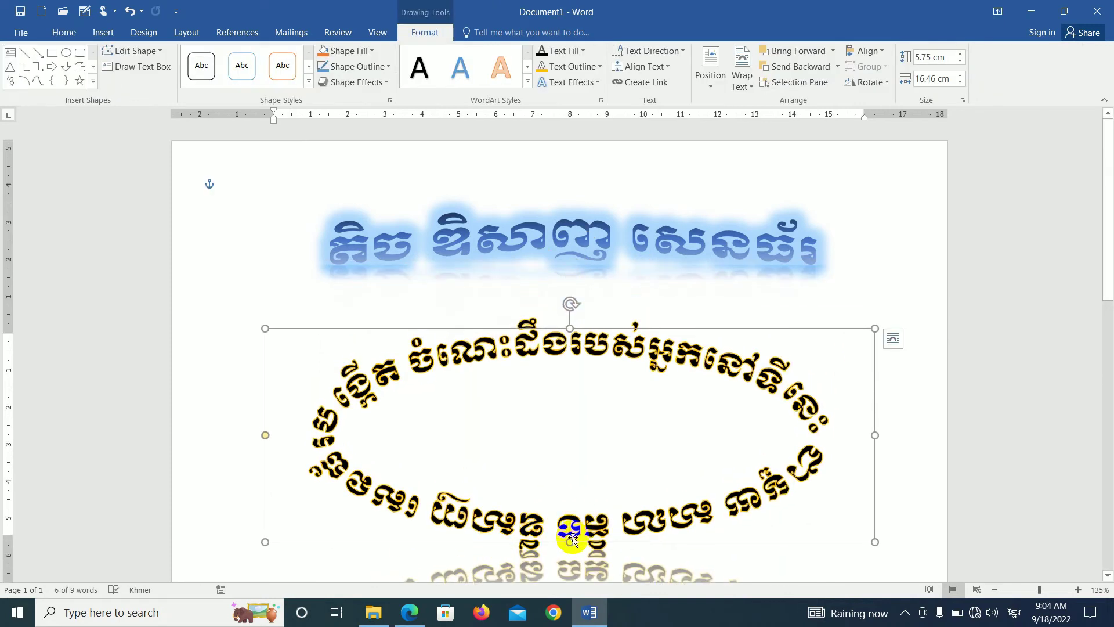
Step: Stretch the path text's box taller to 12.95 cm, checking the reference PDF
{"action": "left_click_drag", "start_coordinate": [570, 541], "coordinate": [561, 596]}
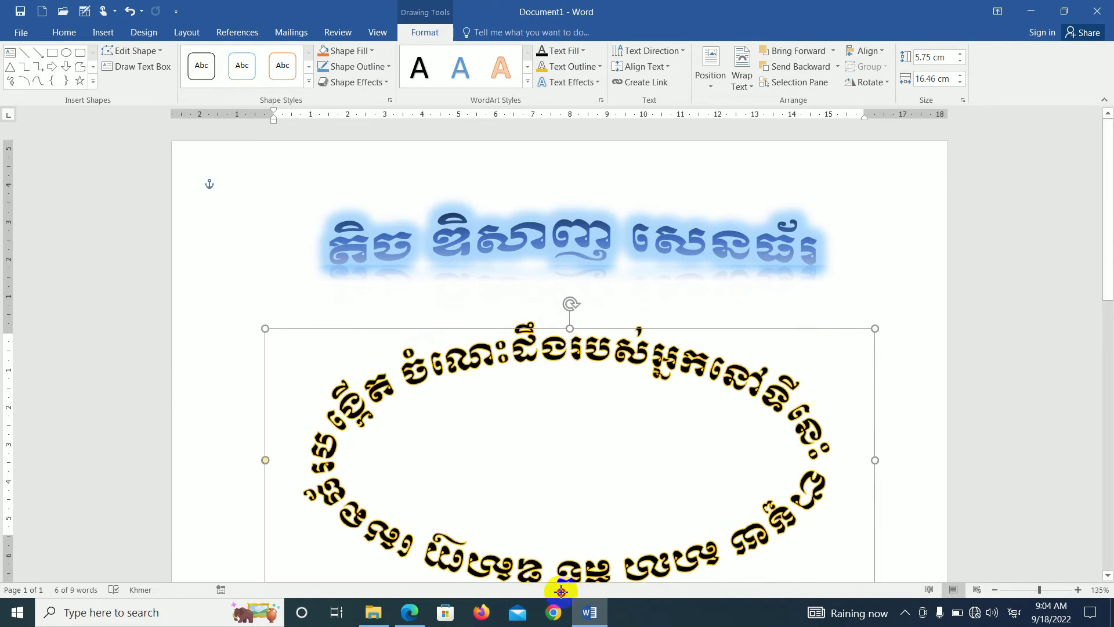
{"action": "scroll", "coordinate": [567, 539], "scroll_direction": "down", "scroll_amount": 3}
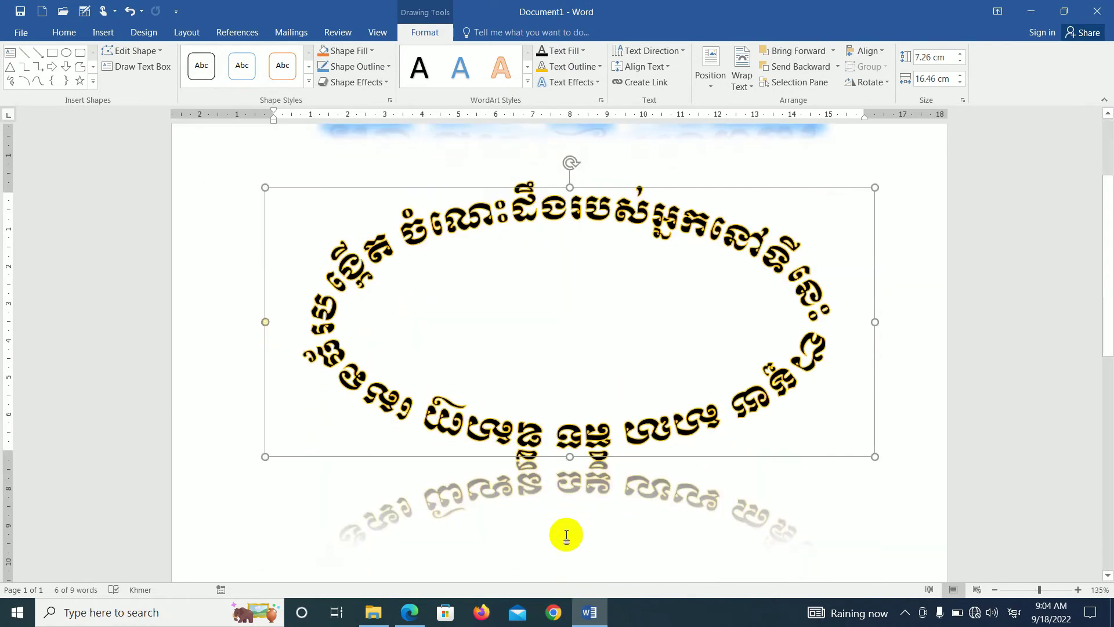
{"action": "left_click", "coordinate": [409, 611]}
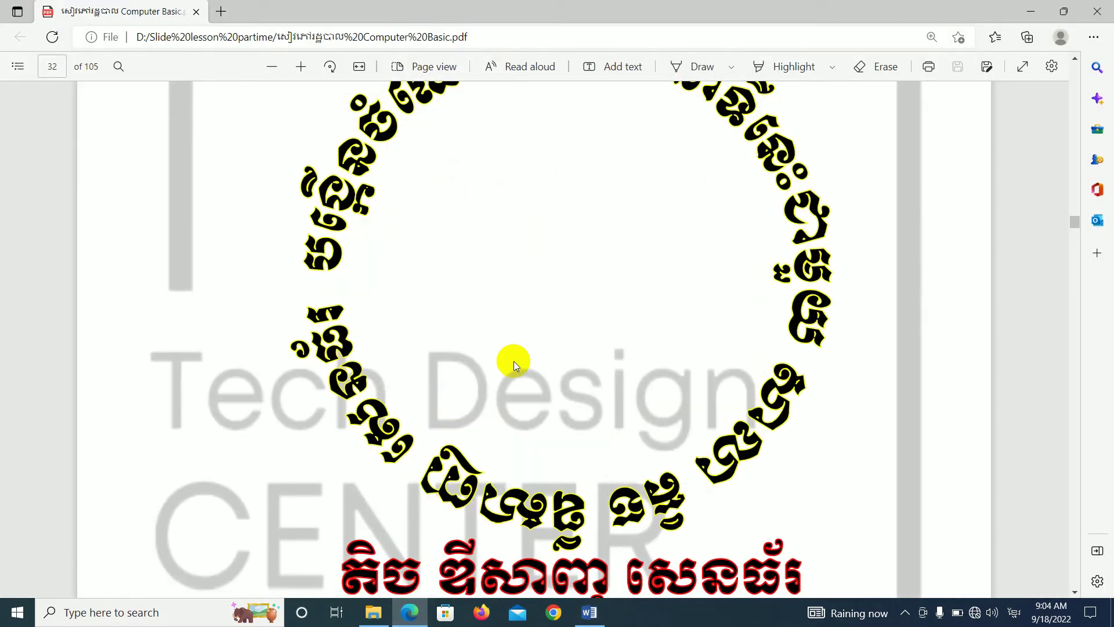
{"action": "left_click", "coordinate": [413, 609]}
{"action": "scroll", "coordinate": [519, 386], "scroll_direction": "down", "scroll_amount": 2}
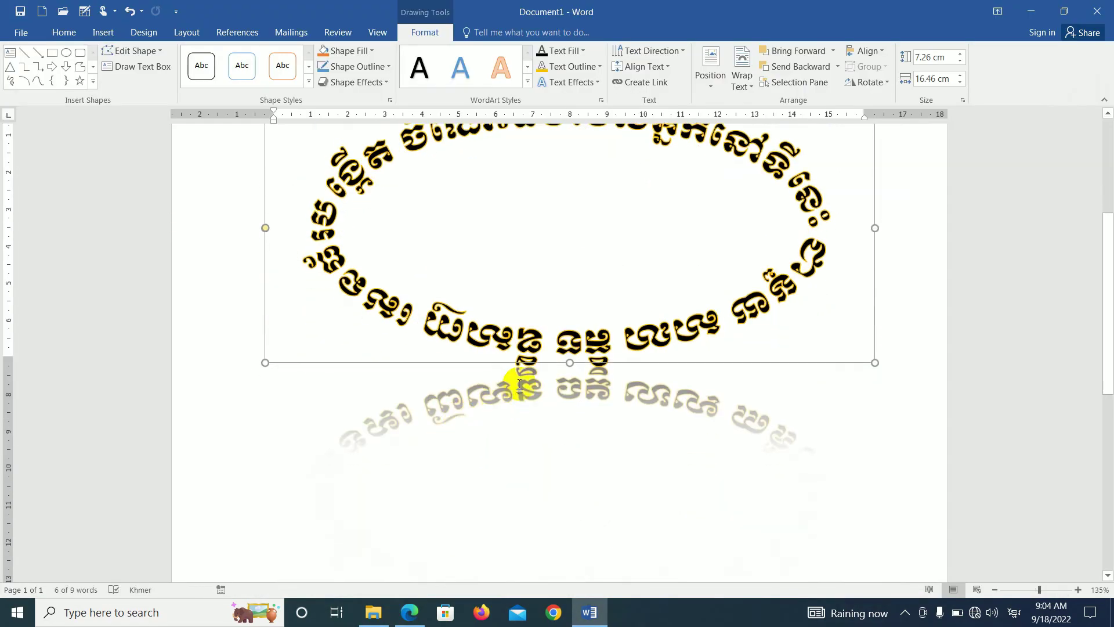
{"action": "left_click_drag", "start_coordinate": [567, 393], "coordinate": [558, 549]}
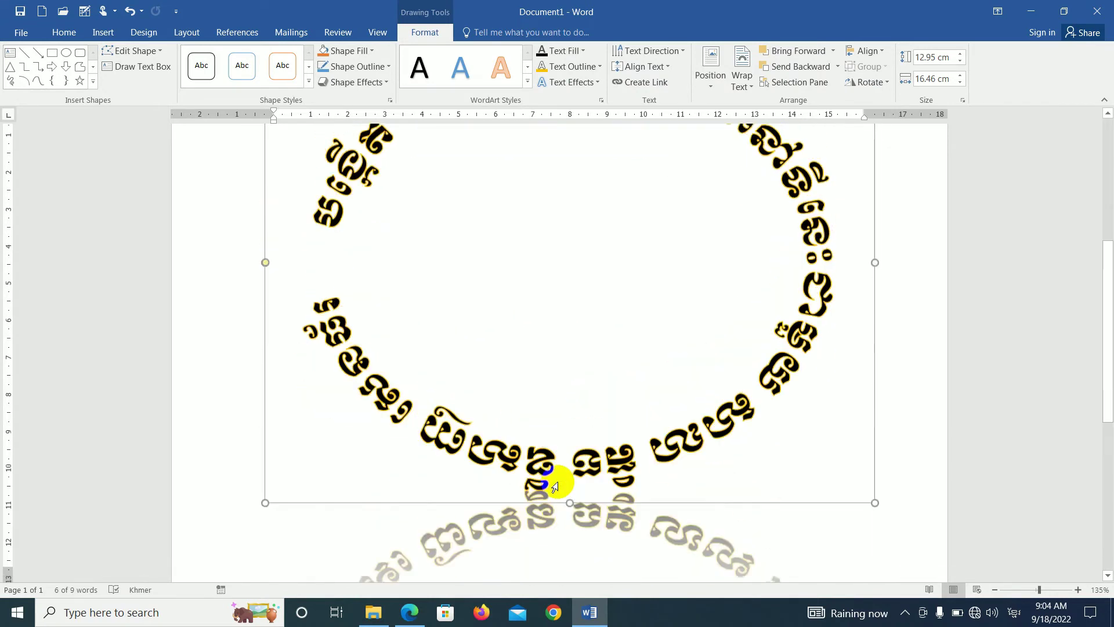
{"action": "scroll", "coordinate": [554, 480], "scroll_direction": "up", "scroll_amount": 3}
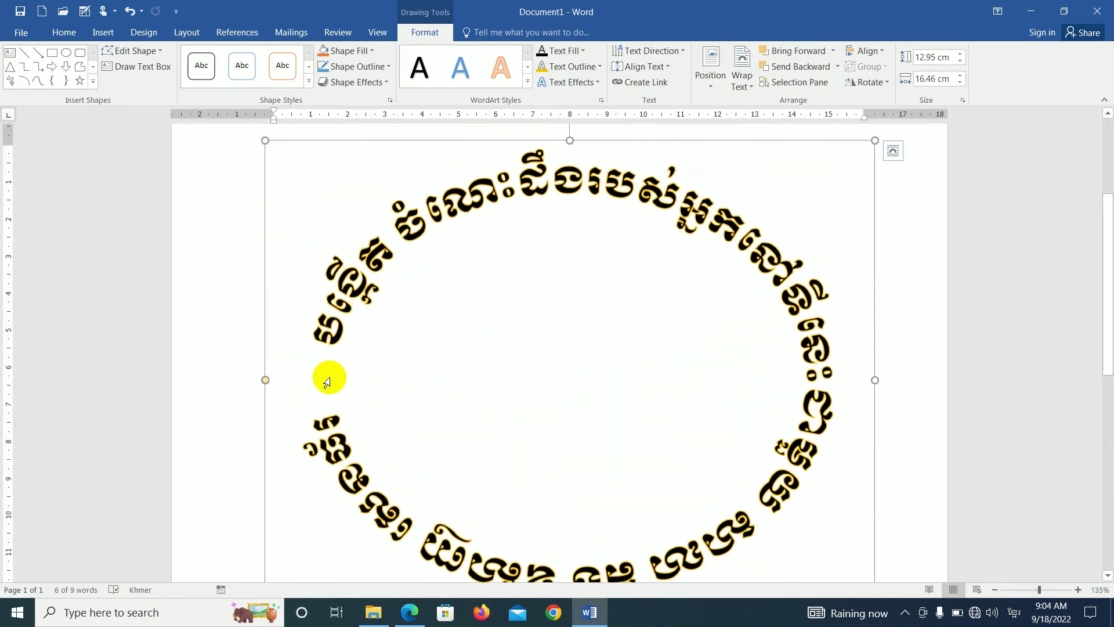
Step: Narrow the box to 15.6 cm wide and compare the ring with the reference PDF
{"action": "mouse_move", "coordinate": [874, 380]}
{"action": "left_mouse_down"}
{"action": "mouse_move", "coordinate": [827, 385]}
{"action": "mouse_move", "coordinate": [842, 385]}
{"action": "left_mouse_up"}
{"action": "scroll", "coordinate": [820, 385], "scroll_direction": "down", "scroll_amount": 2}
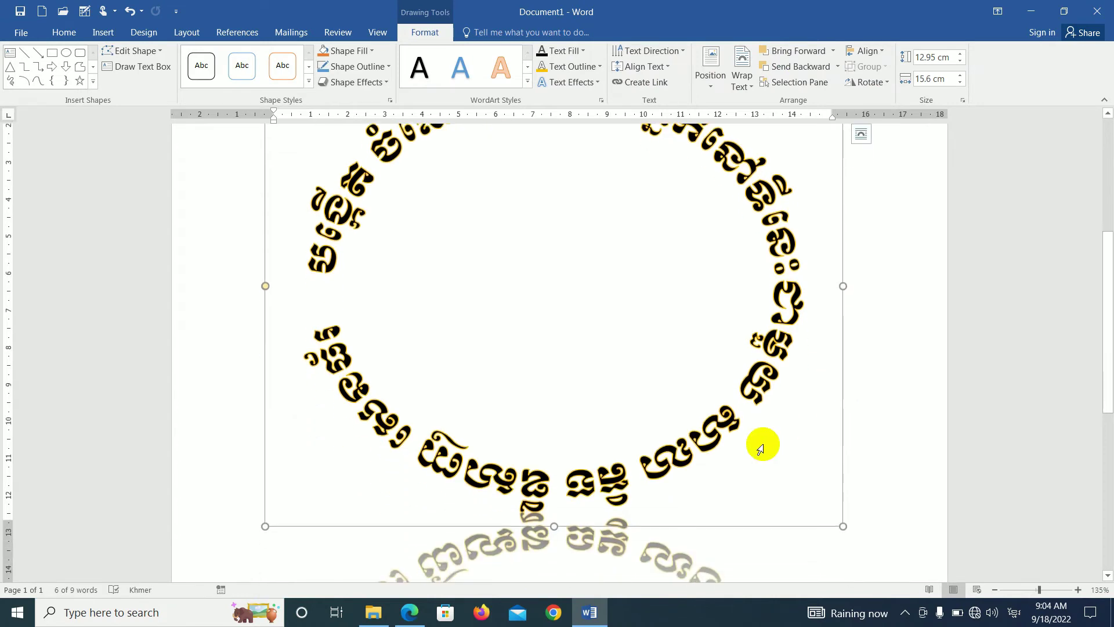
{"action": "scroll", "coordinate": [761, 443], "scroll_direction": "up", "scroll_amount": 1}
{"action": "scroll", "coordinate": [763, 442], "scroll_direction": "down", "scroll_amount": 1}
{"action": "scroll", "coordinate": [754, 499], "scroll_direction": "down", "scroll_amount": 2}
{"action": "left_click", "coordinate": [750, 552]}
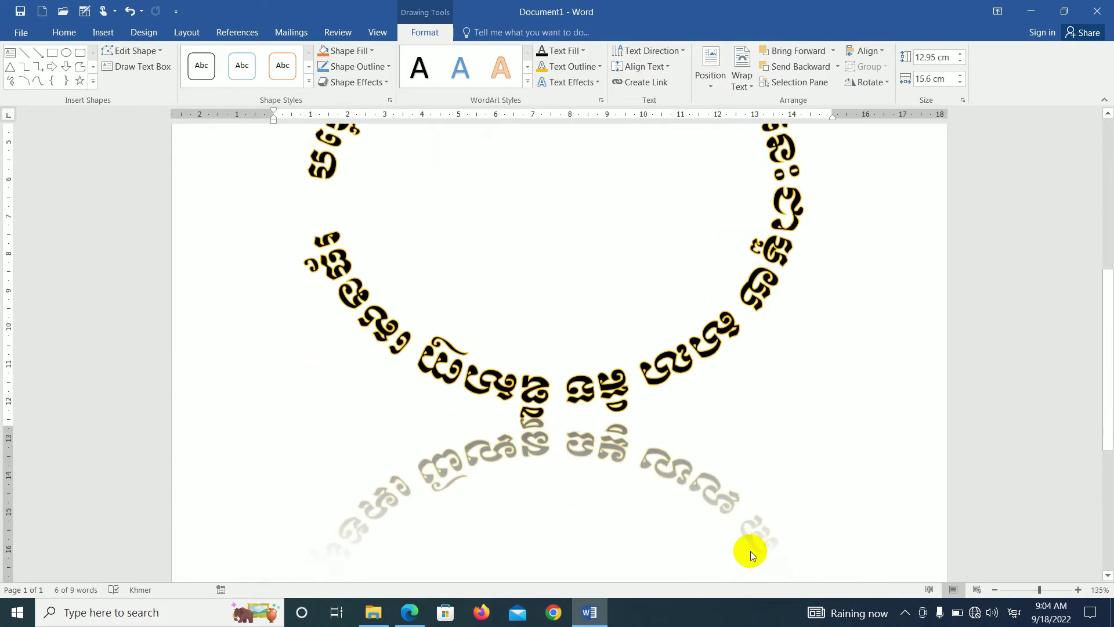
{"action": "scroll", "coordinate": [750, 551], "scroll_direction": "up", "scroll_amount": 5}
{"action": "left_click", "coordinate": [410, 612]}
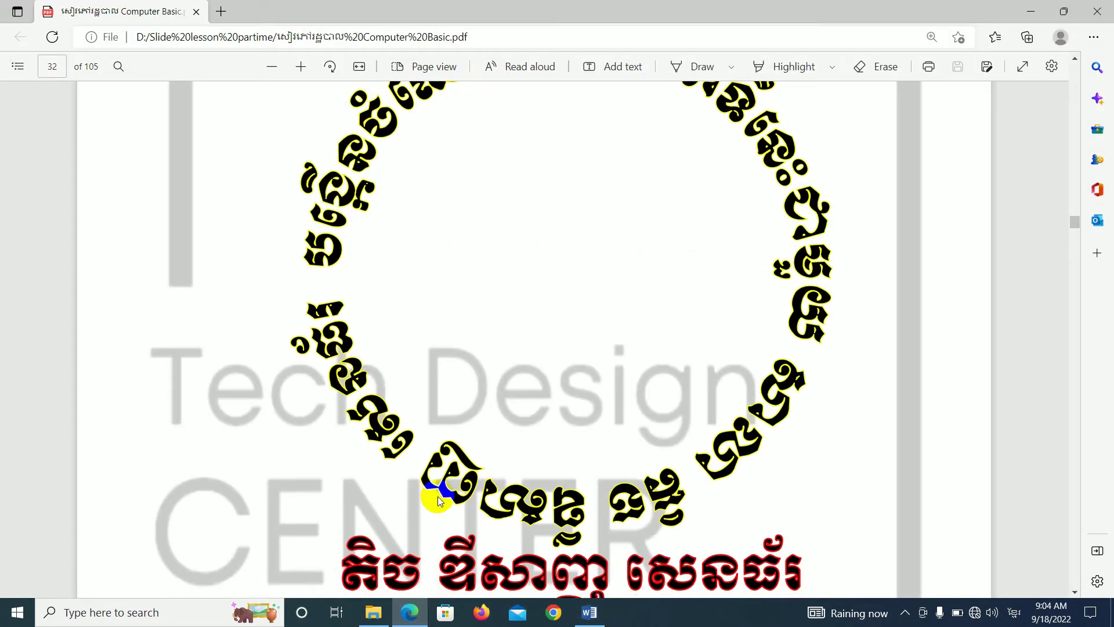
{"action": "scroll", "coordinate": [438, 500], "scroll_direction": "down", "scroll_amount": 5}
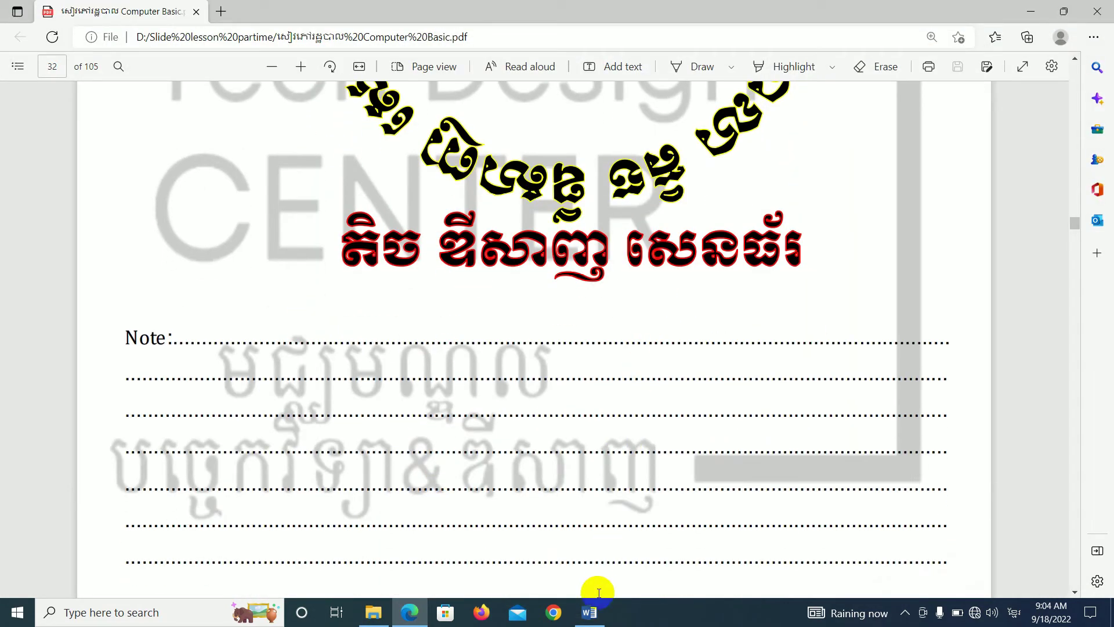
{"action": "left_click", "coordinate": [596, 617]}
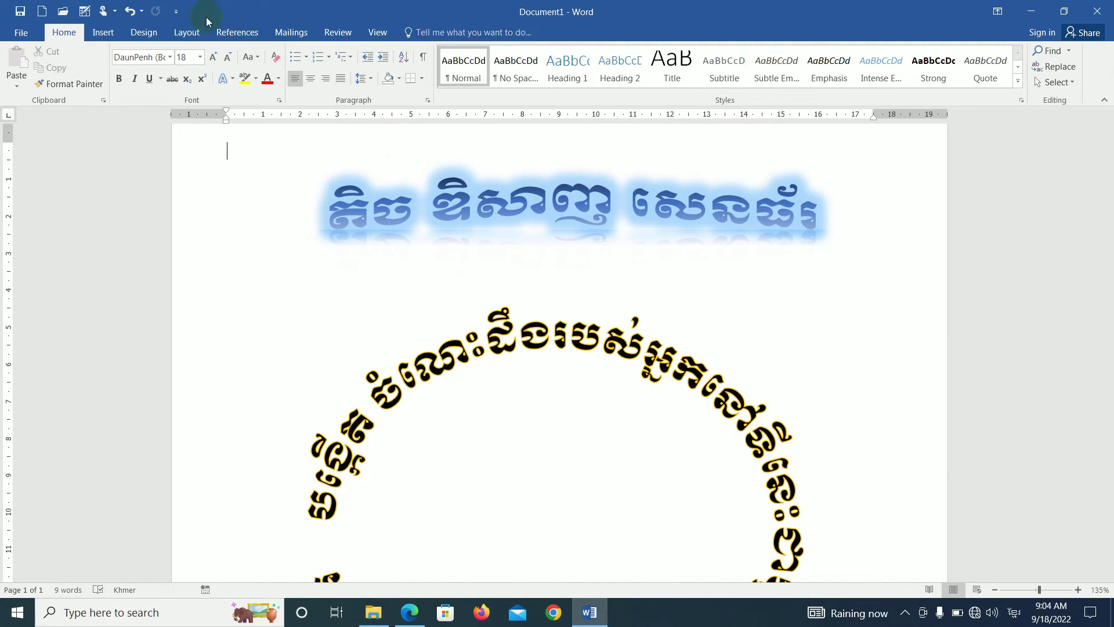
Step: Insert a new WordArt from the Insert tab's WordArt gallery
{"action": "left_click", "coordinate": [127, 34]}
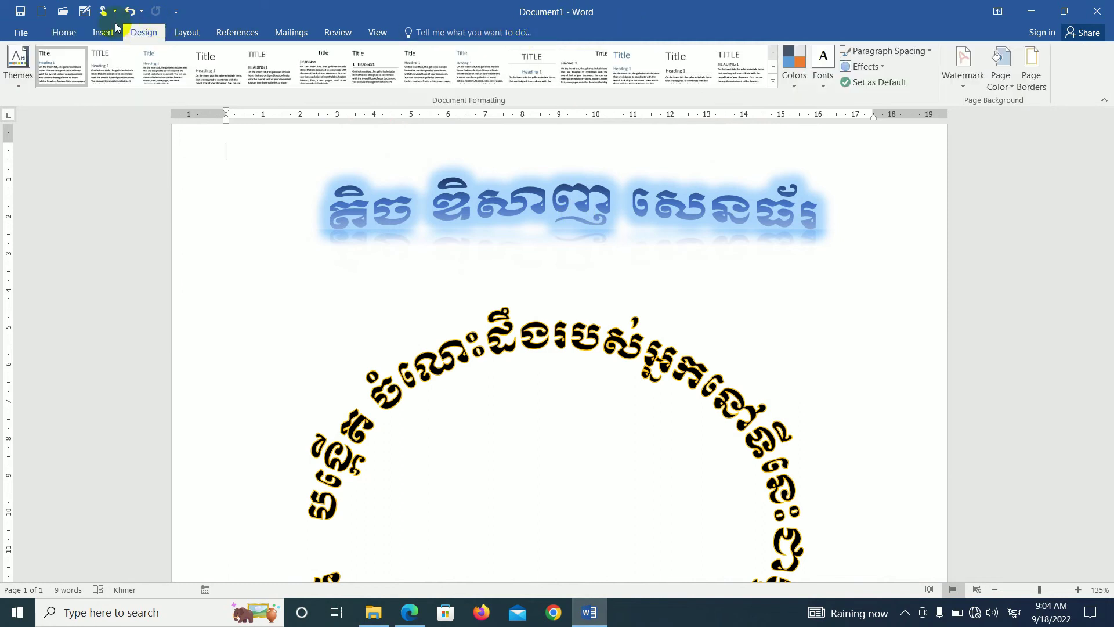
{"action": "left_click", "coordinate": [104, 31]}
{"action": "left_click", "coordinate": [847, 64]}
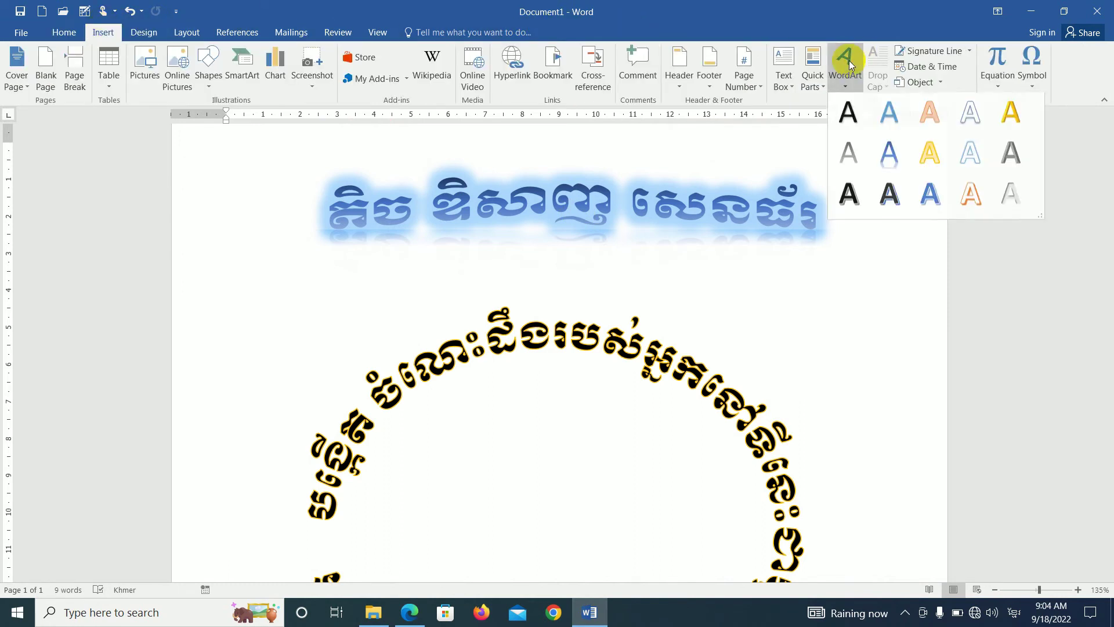
{"action": "left_click", "coordinate": [900, 213]}
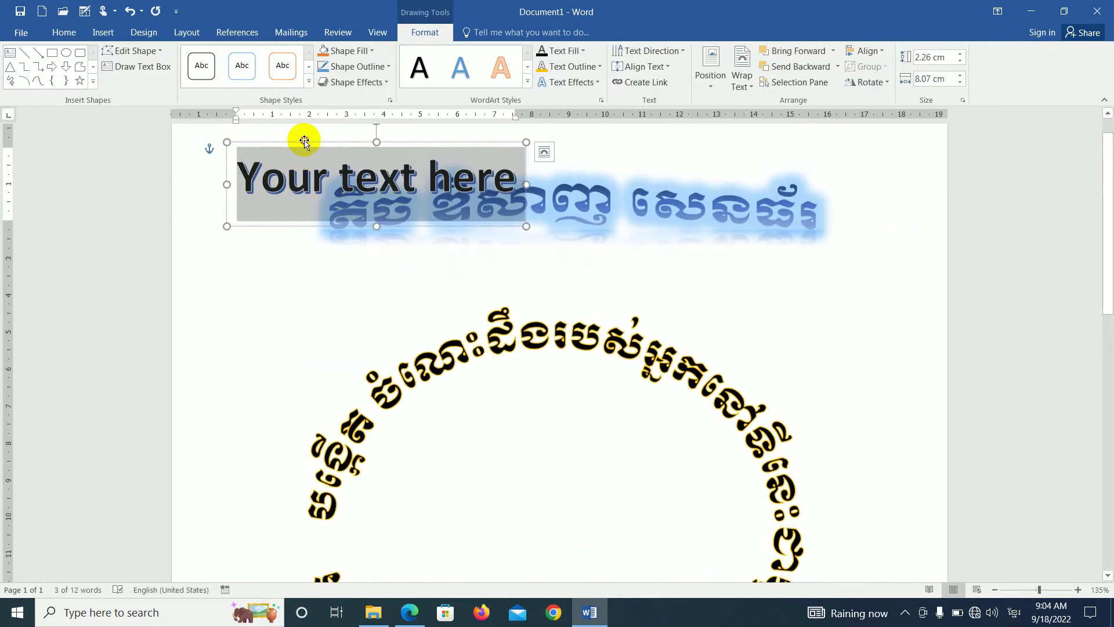
{"action": "left_click_drag", "start_coordinate": [304, 141], "coordinate": [385, 509]}
Step: Move the 'Your text here' WordArt below the circular ring and select its placeholder text
{"action": "scroll", "coordinate": [437, 377], "scroll_direction": "down", "scroll_amount": 5}
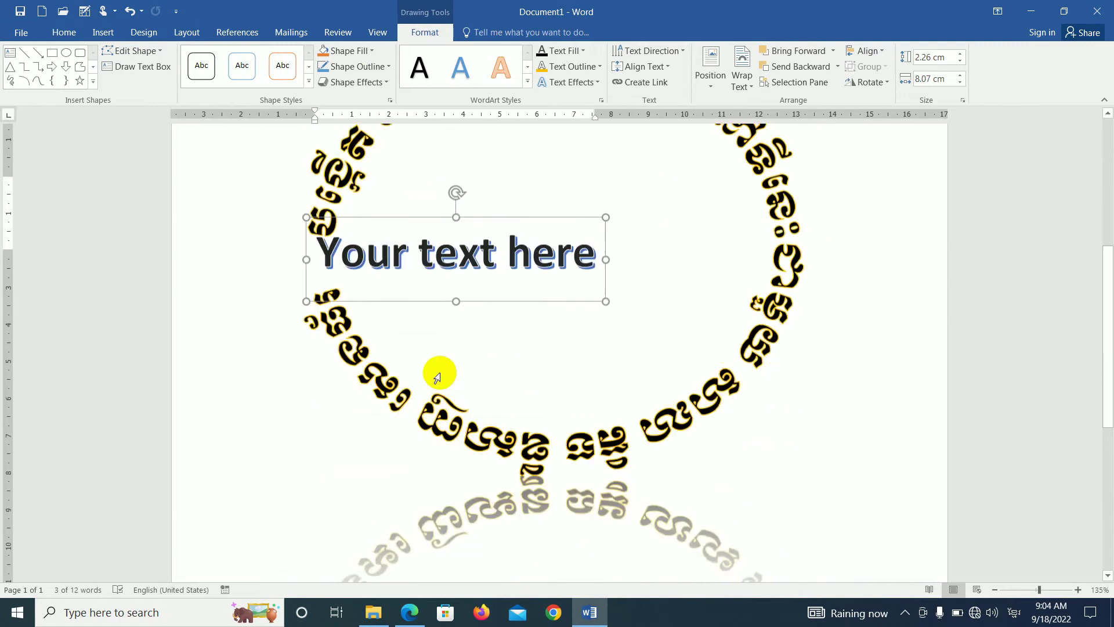
{"action": "scroll", "coordinate": [437, 377], "scroll_direction": "down", "scroll_amount": 1}
{"action": "left_click_drag", "start_coordinate": [487, 253], "coordinate": [581, 549]}
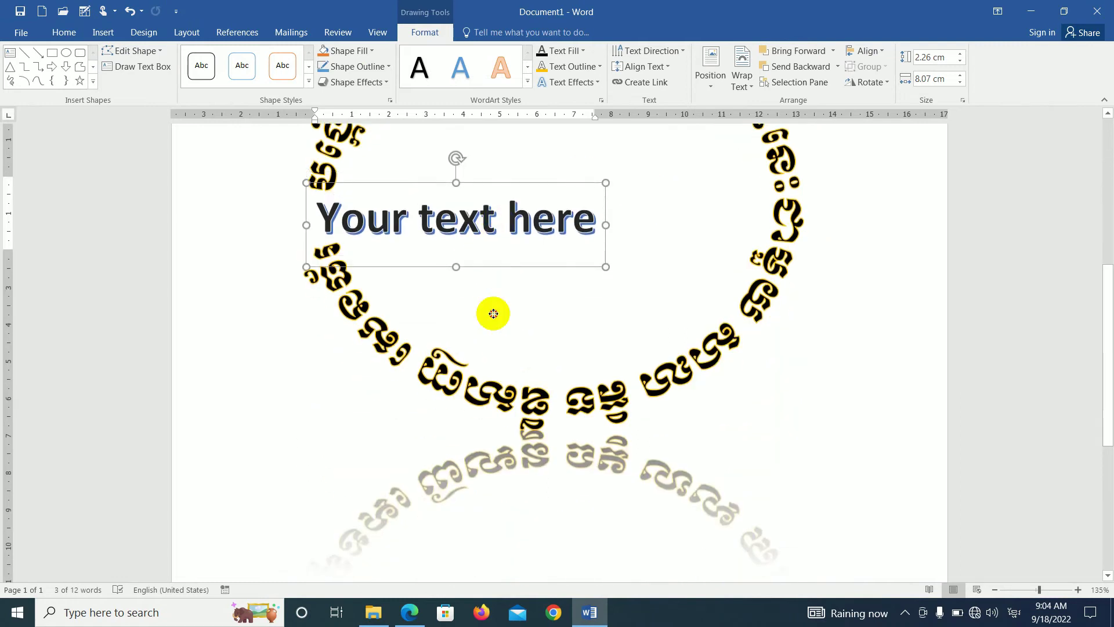
{"action": "left_click", "coordinate": [576, 529]}
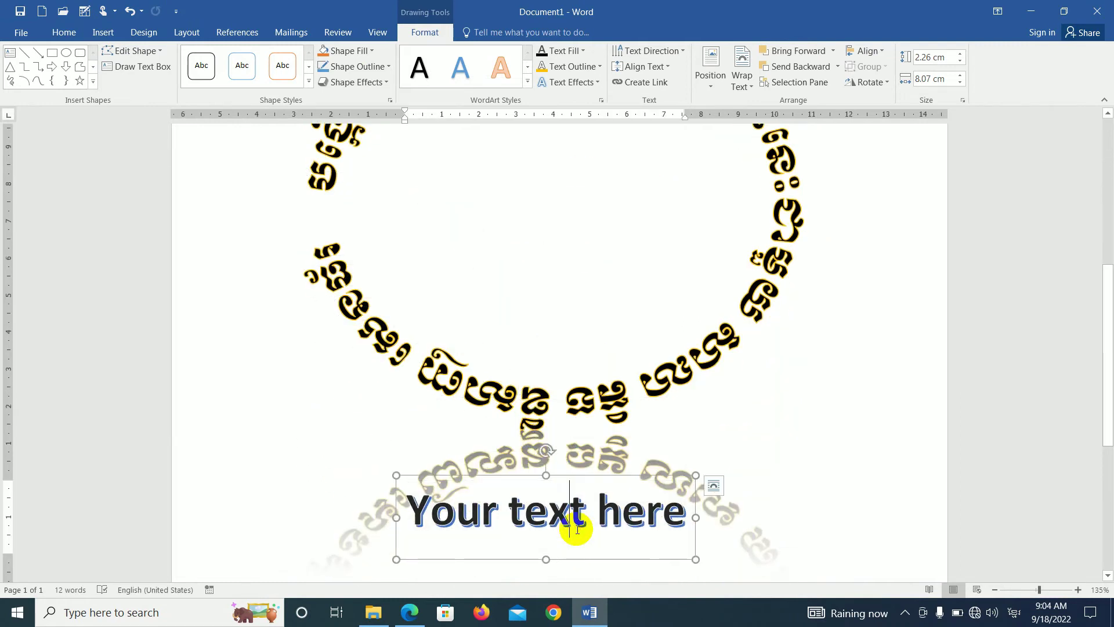
{"action": "triple_click", "coordinate": [576, 527]}
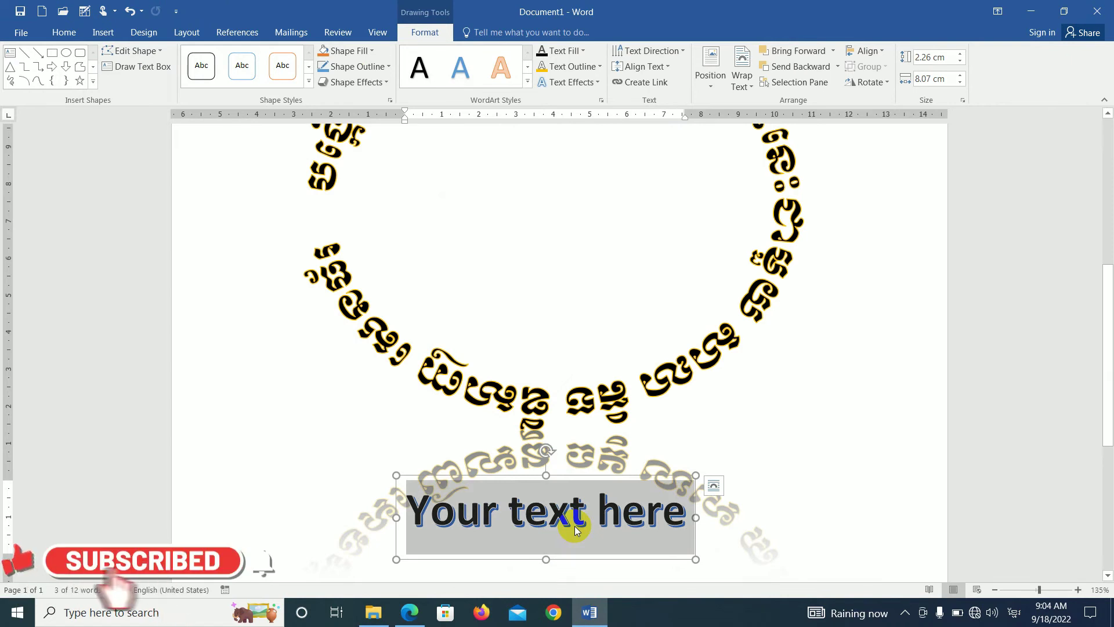
{"action": "left_click", "coordinate": [409, 612]}
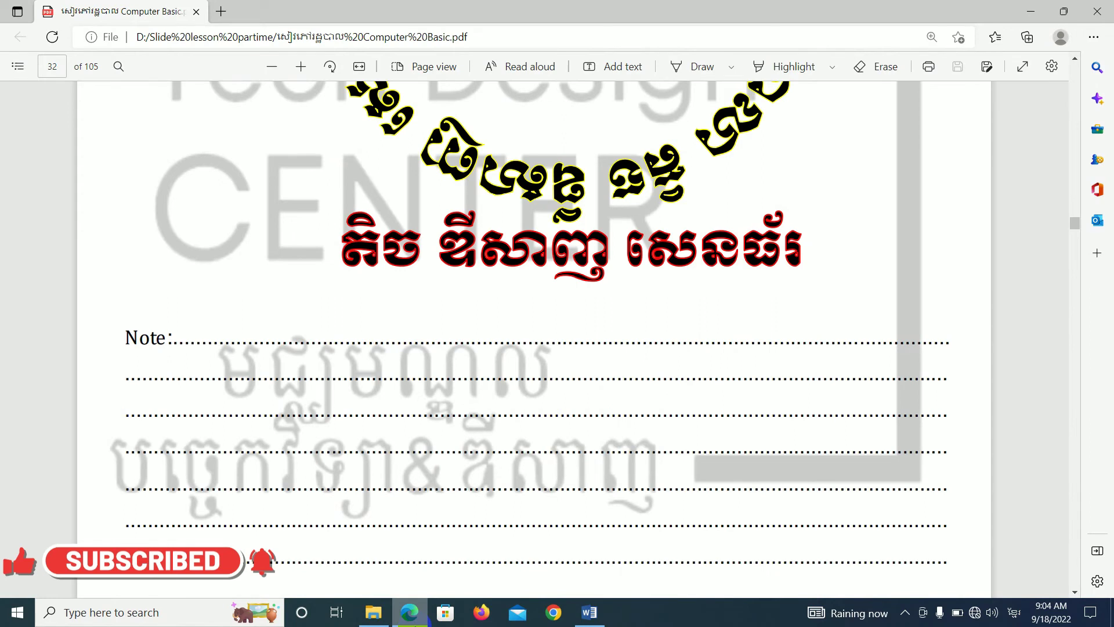
{"action": "left_click", "coordinate": [589, 613]}
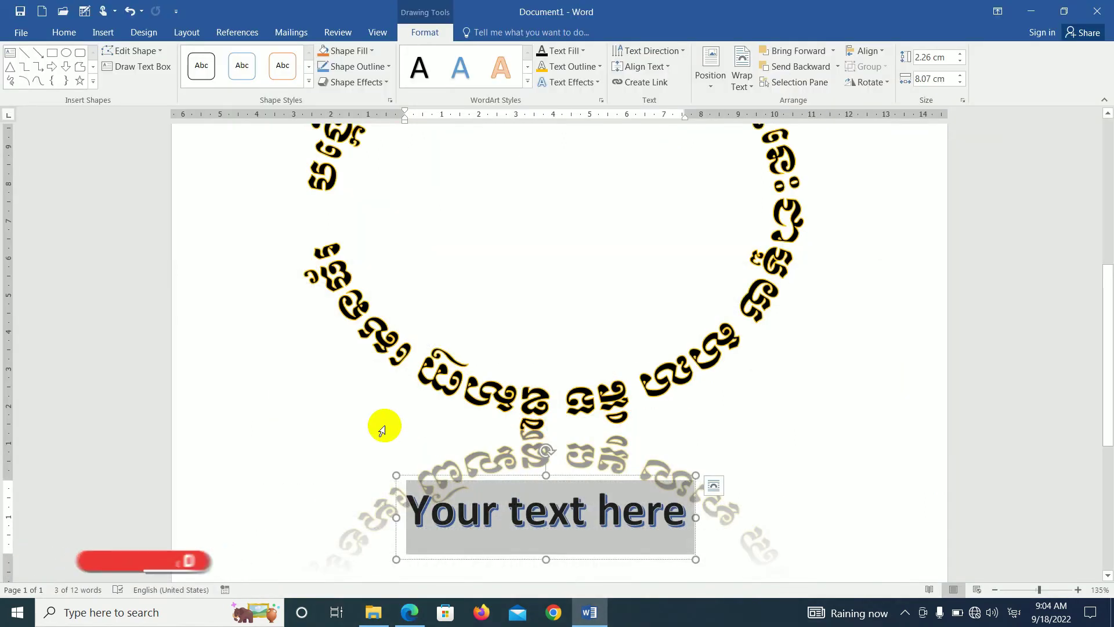
Step: Replace the placeholder with the three-word Khmer name and select it
{"action": "key", "text": "ctrl+v"}
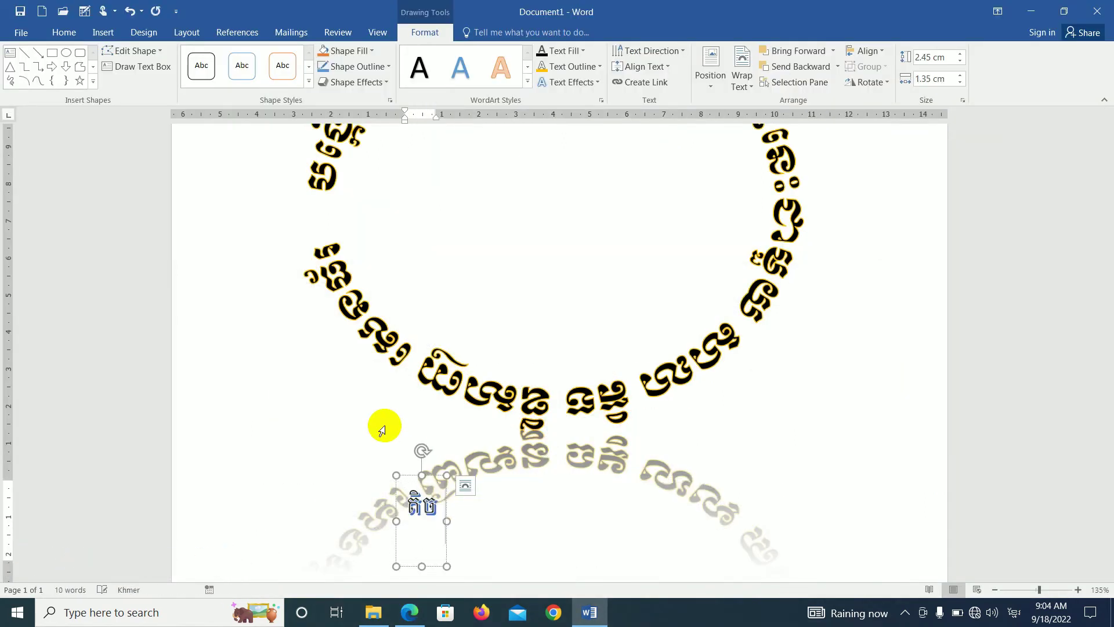
{"action": "type", "text": " ឌីសាញ"}
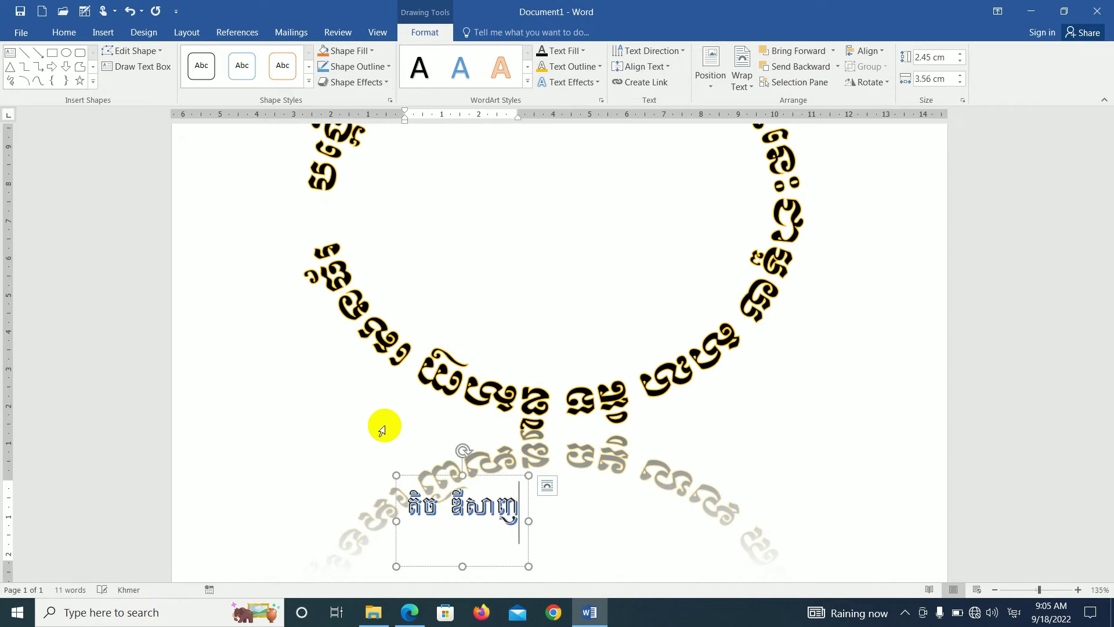
{"action": "type", "text": " ស"}
{"action": "key", "text": "BackSpace"}
{"action": "type", "text": "សេនធ"}
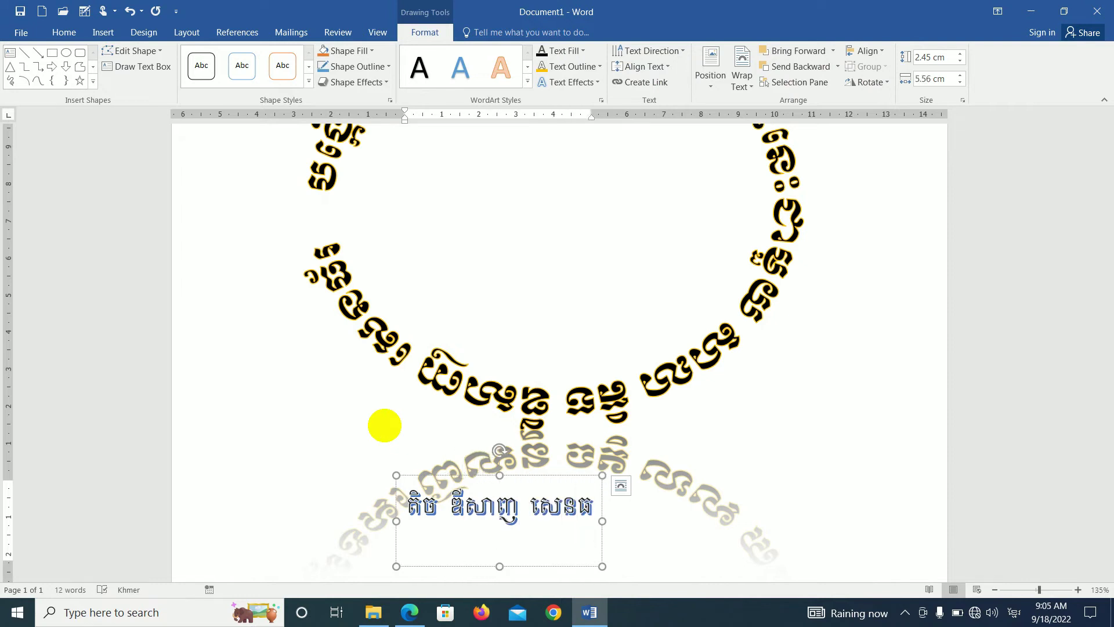
{"action": "type", "text": "័រ"}
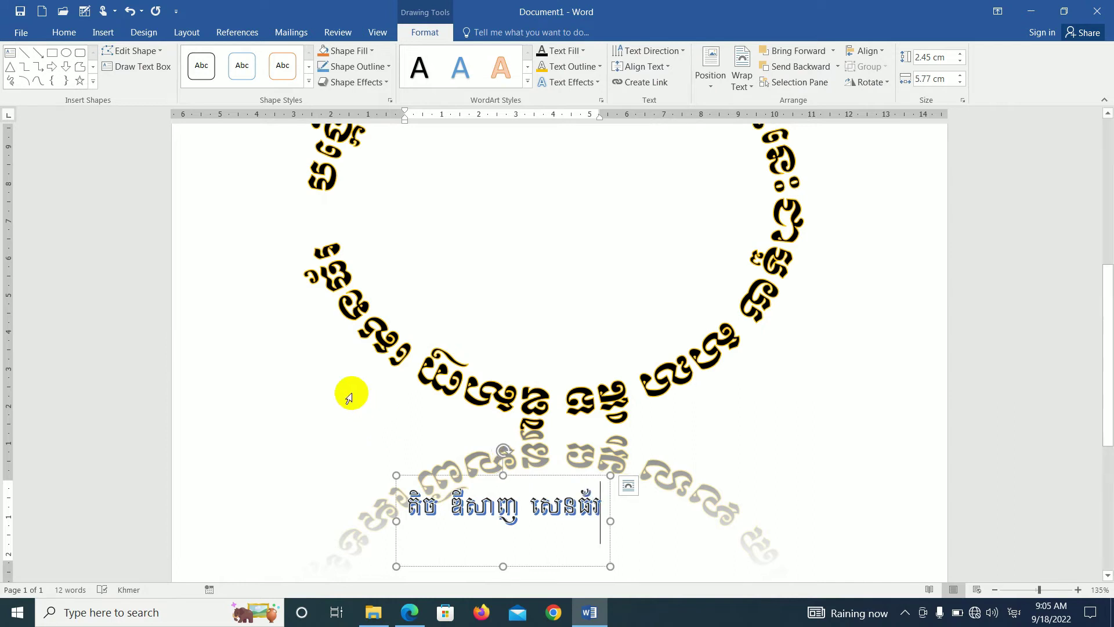
{"action": "left_click_drag", "start_coordinate": [409, 506], "coordinate": [599, 511]}
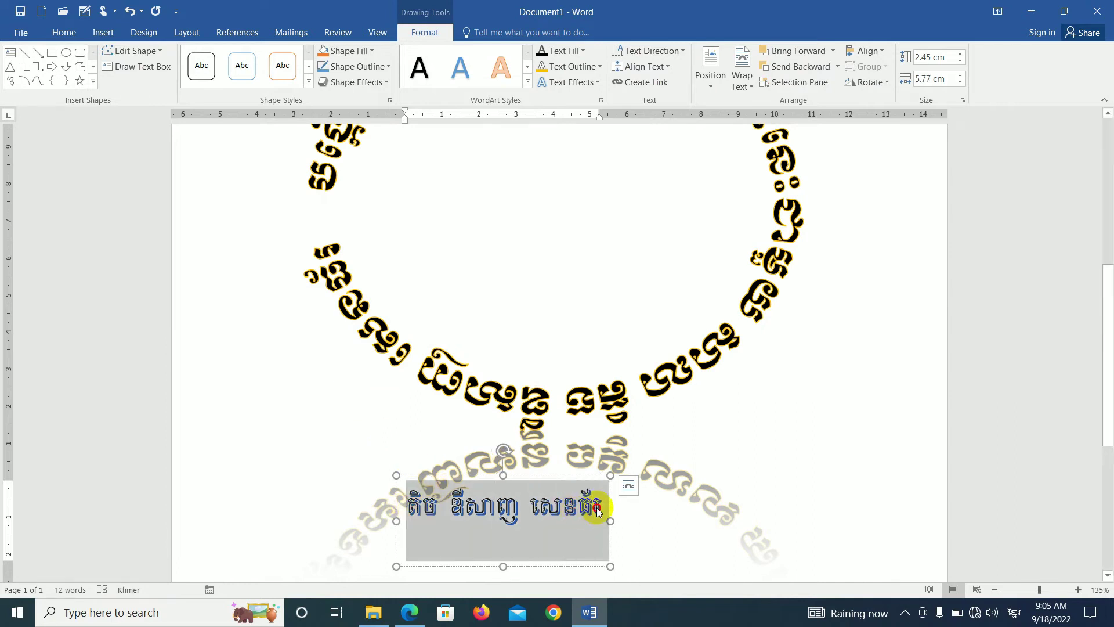
Step: Set the name in Khmer OS Content at 36 pt
{"action": "left_click", "coordinate": [698, 465]}
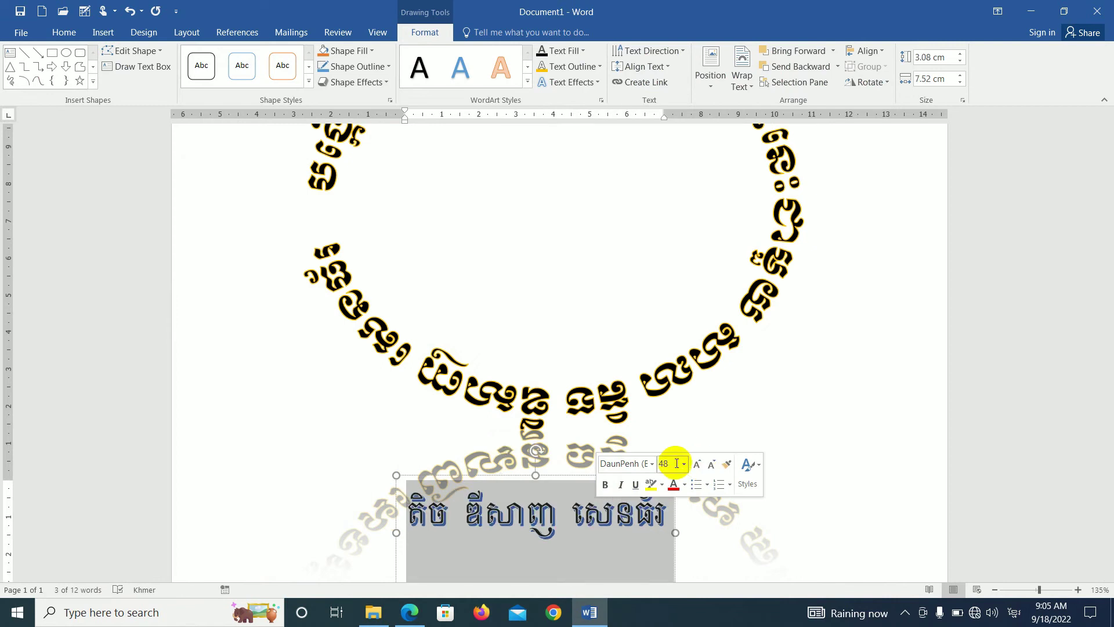
{"action": "left_click", "coordinate": [699, 463]}
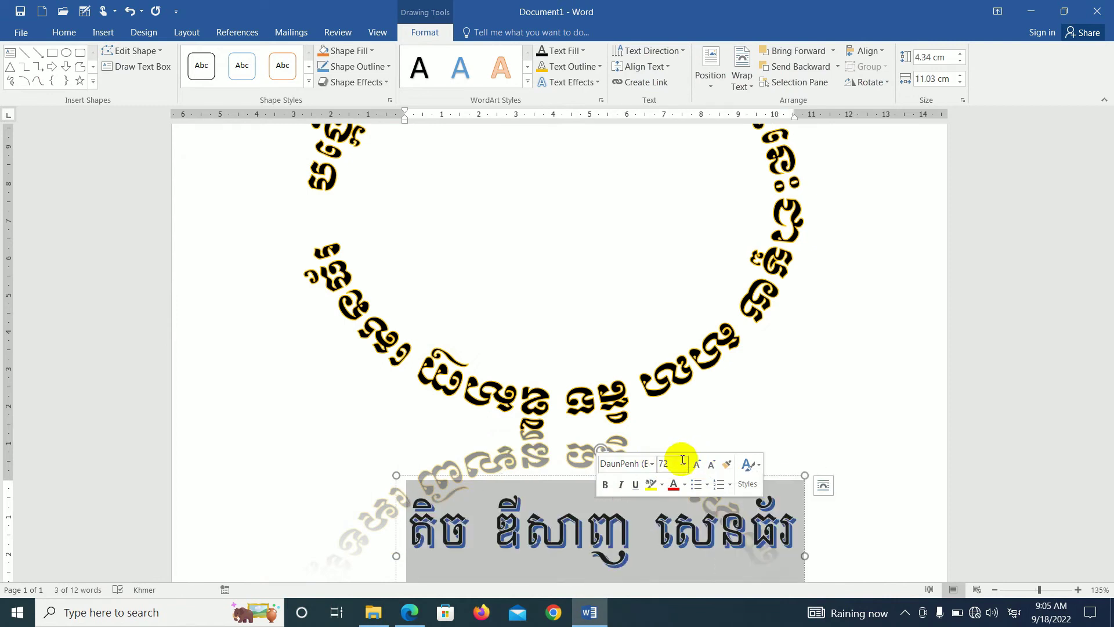
{"action": "left_click", "coordinate": [653, 468]}
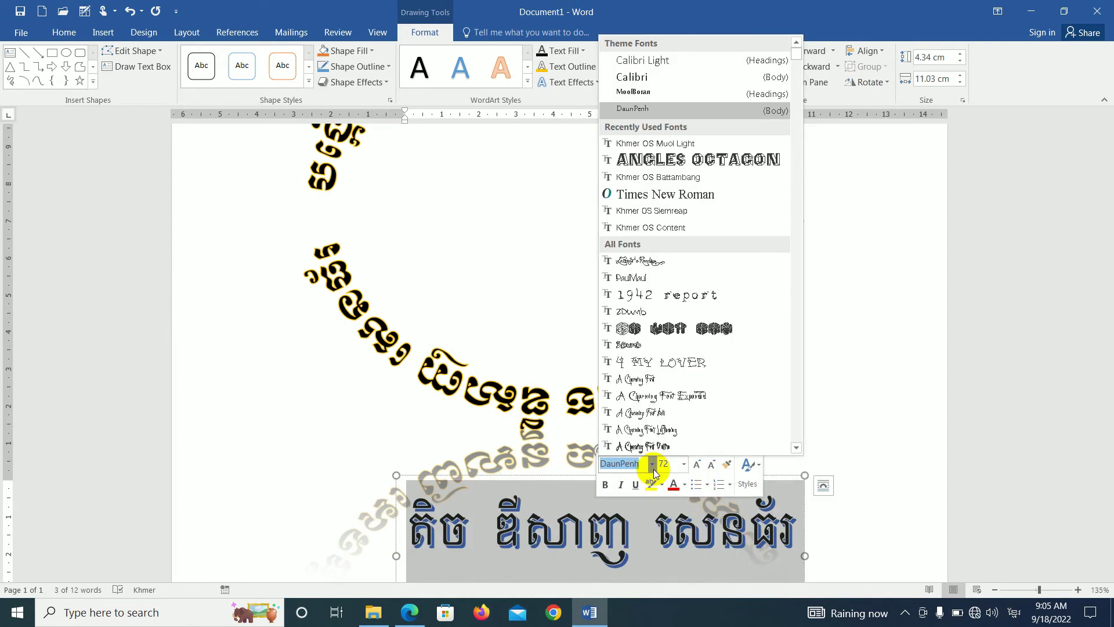
{"action": "left_click", "coordinate": [671, 227]}
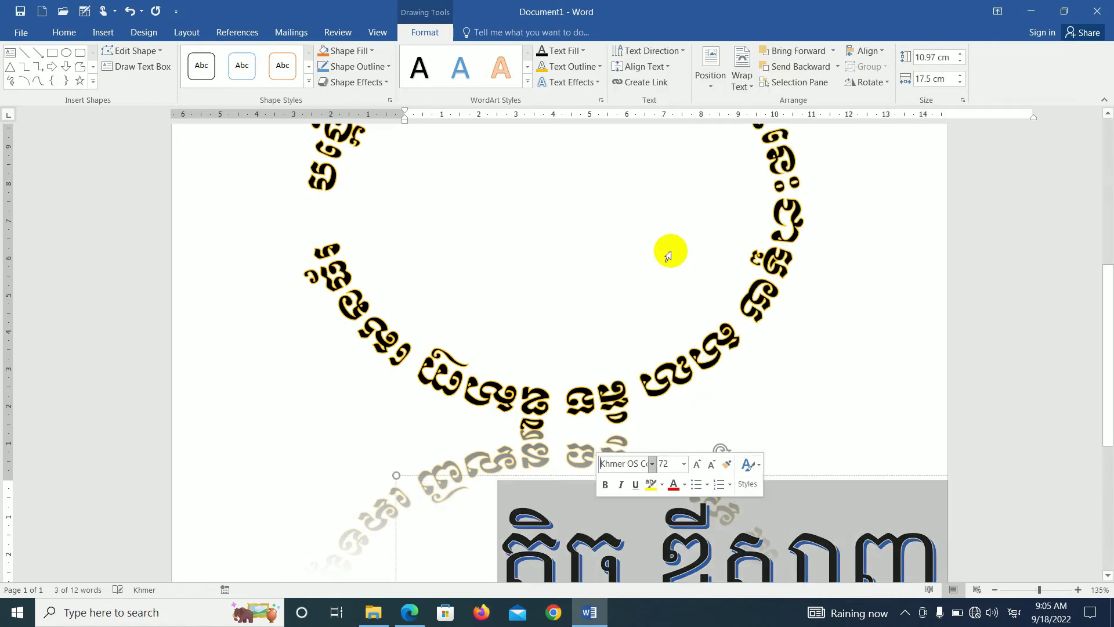
{"action": "double_click", "coordinate": [708, 462]}
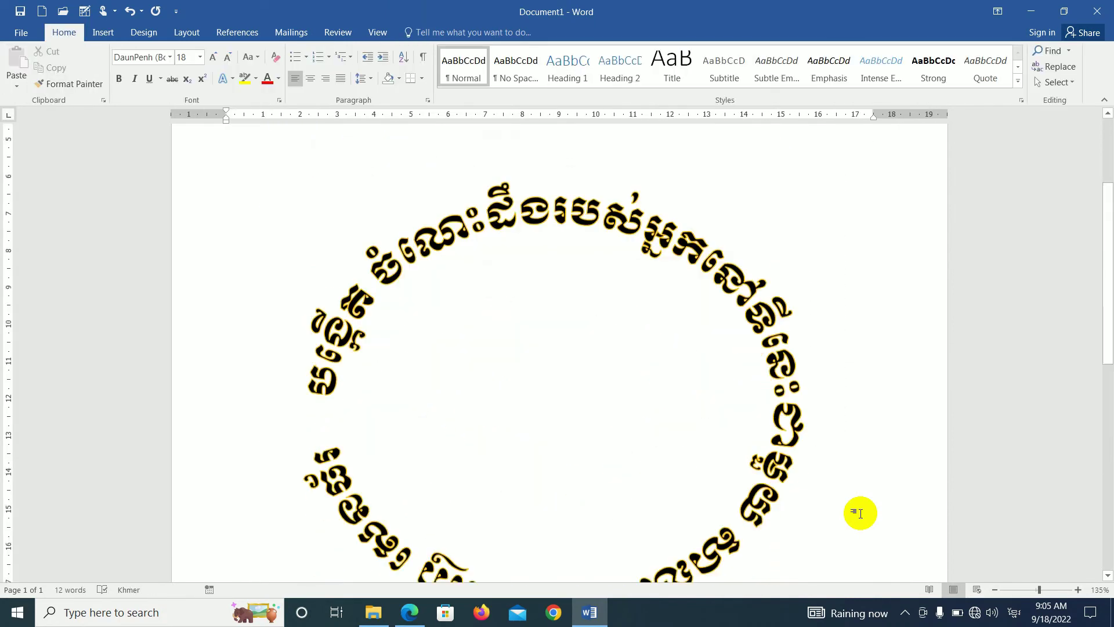
Step: Nudge the name box slightly left and up, then reselect the whole name
{"action": "scroll", "coordinate": [861, 513], "scroll_direction": "down", "scroll_amount": 8}
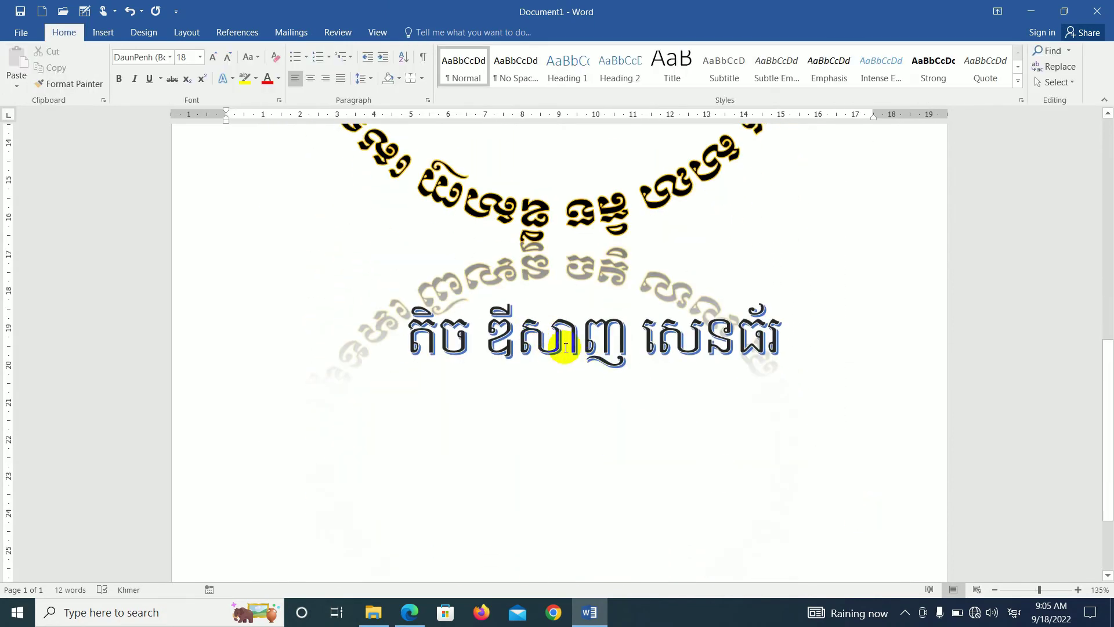
{"action": "left_click", "coordinate": [526, 343]}
{"action": "left_click_drag", "start_coordinate": [597, 405], "coordinate": [550, 398]}
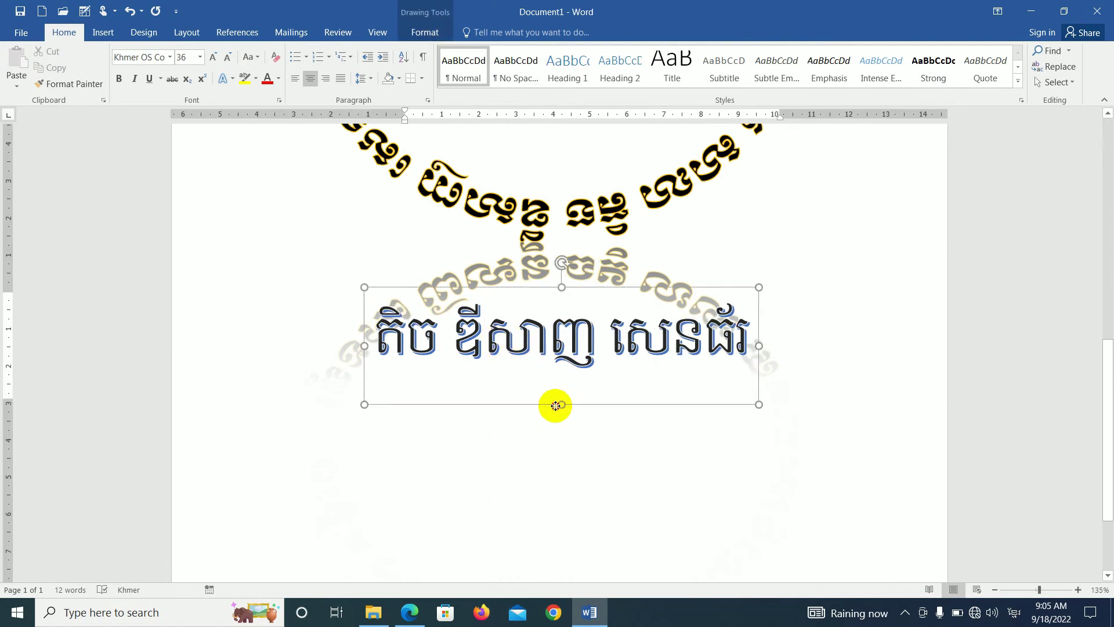
{"action": "left_click_drag", "start_coordinate": [592, 331], "coordinate": [385, 340]}
{"action": "left_click", "coordinate": [730, 354], "text": "shift"}
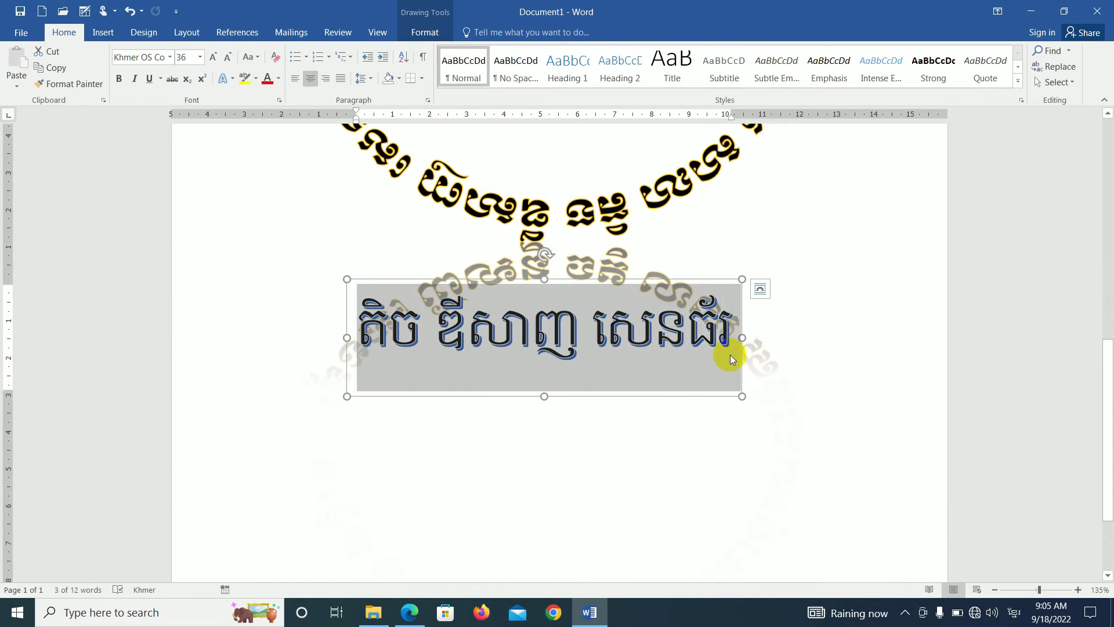
Step: Apply a Dark Red text outline and a Reflection text effect to the Khmer name
{"action": "left_click", "coordinate": [426, 18]}
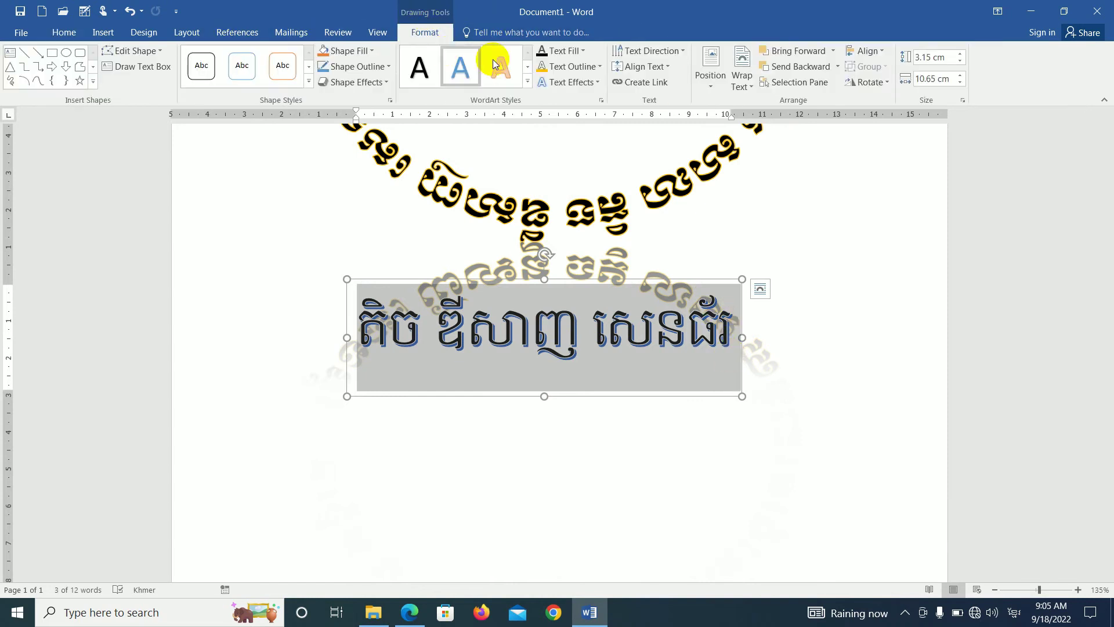
{"action": "left_click", "coordinate": [598, 69]}
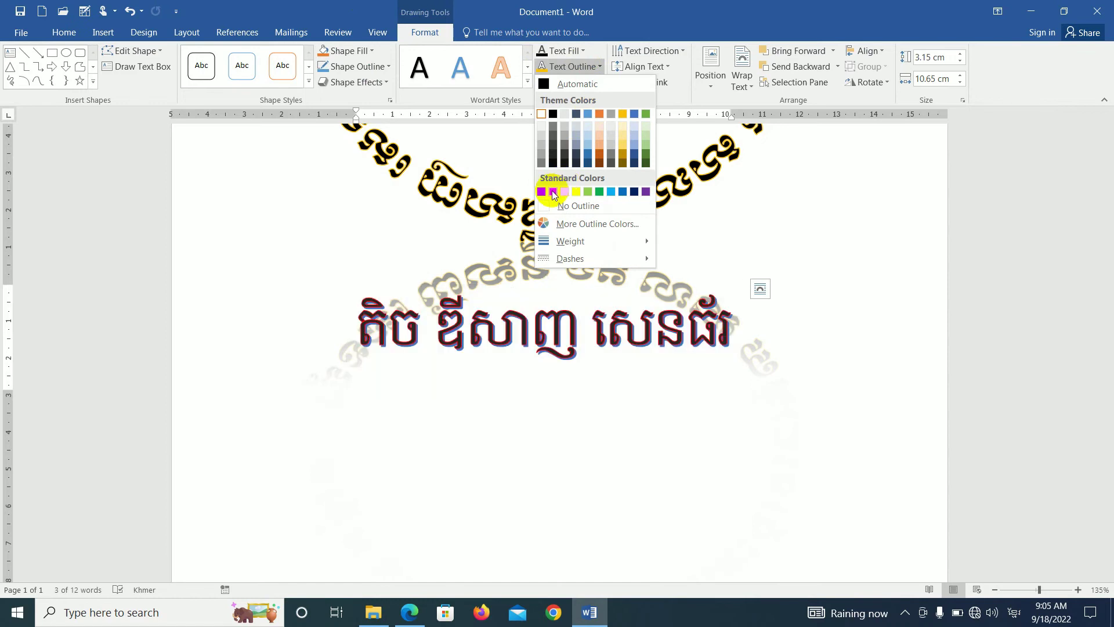
{"action": "left_click", "coordinate": [541, 192]}
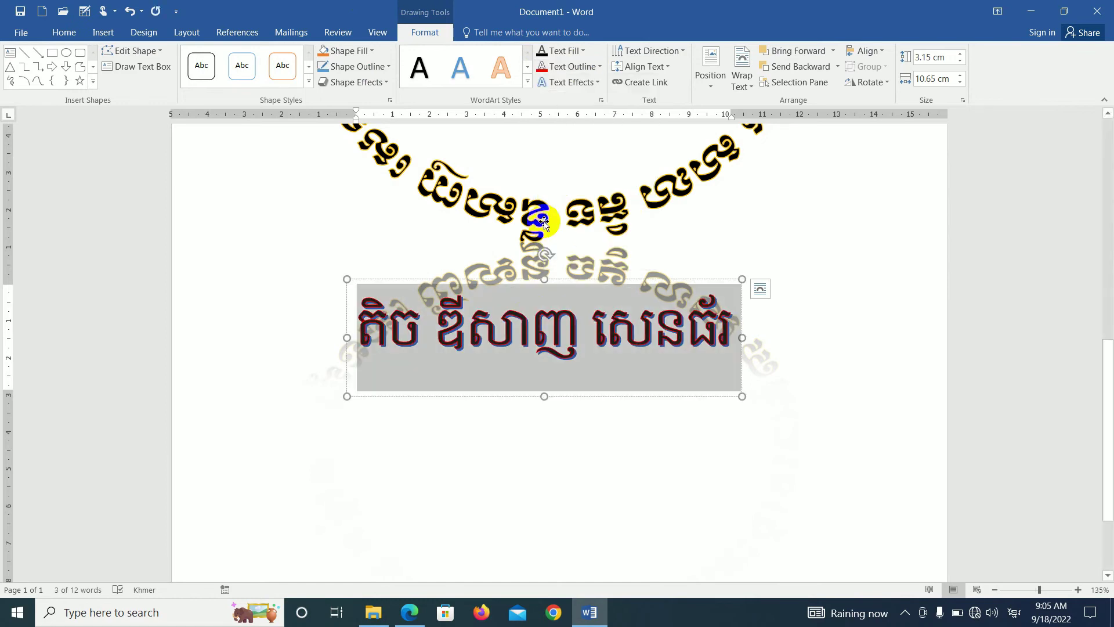
{"action": "left_click", "coordinate": [571, 82]}
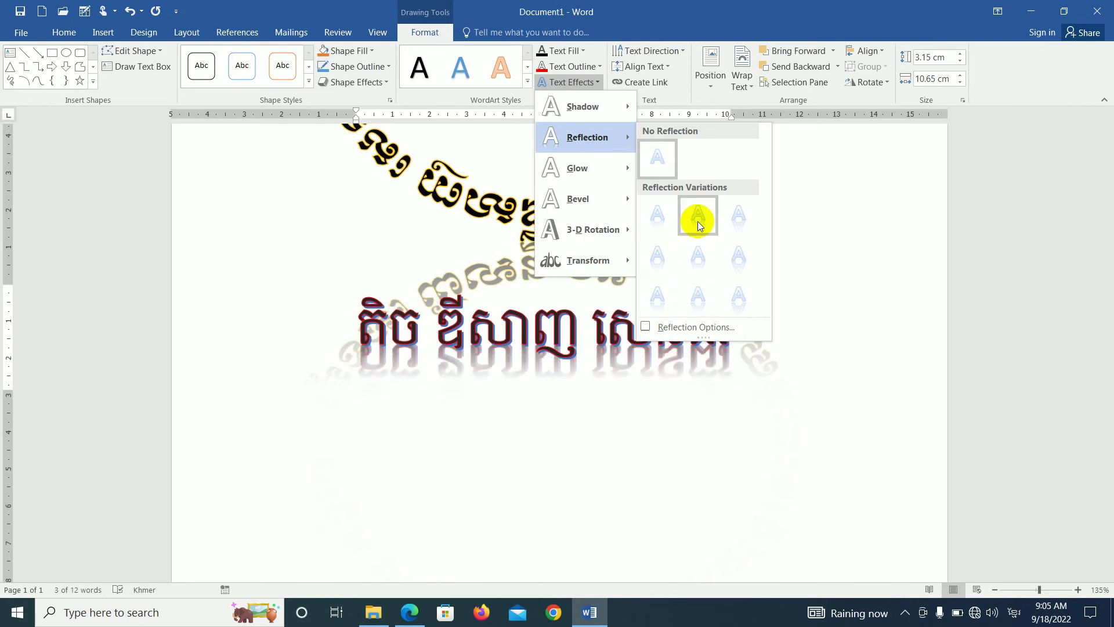
{"action": "left_click", "coordinate": [735, 256]}
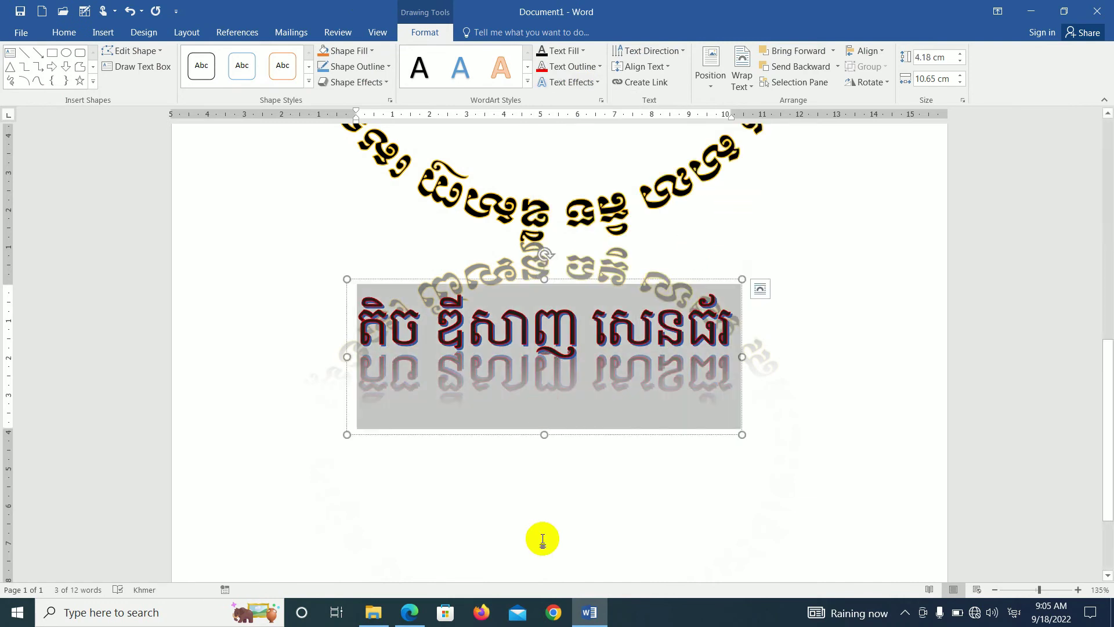
{"action": "left_click", "coordinate": [544, 510]}
{"action": "scroll", "coordinate": [540, 505], "scroll_direction": "down", "scroll_amount": 5}
{"action": "scroll", "coordinate": [540, 494], "scroll_direction": "down", "scroll_amount": 5}
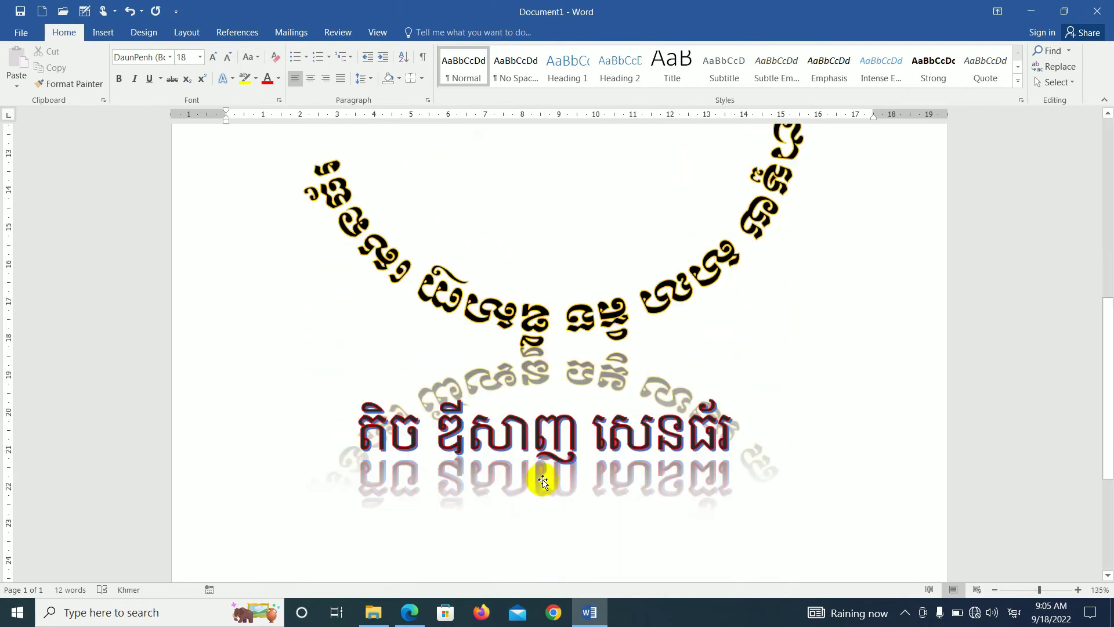
{"action": "scroll", "coordinate": [541, 485], "scroll_direction": "down", "scroll_amount": 5}
{"action": "scroll", "coordinate": [541, 483], "scroll_direction": "down", "scroll_amount": 1}
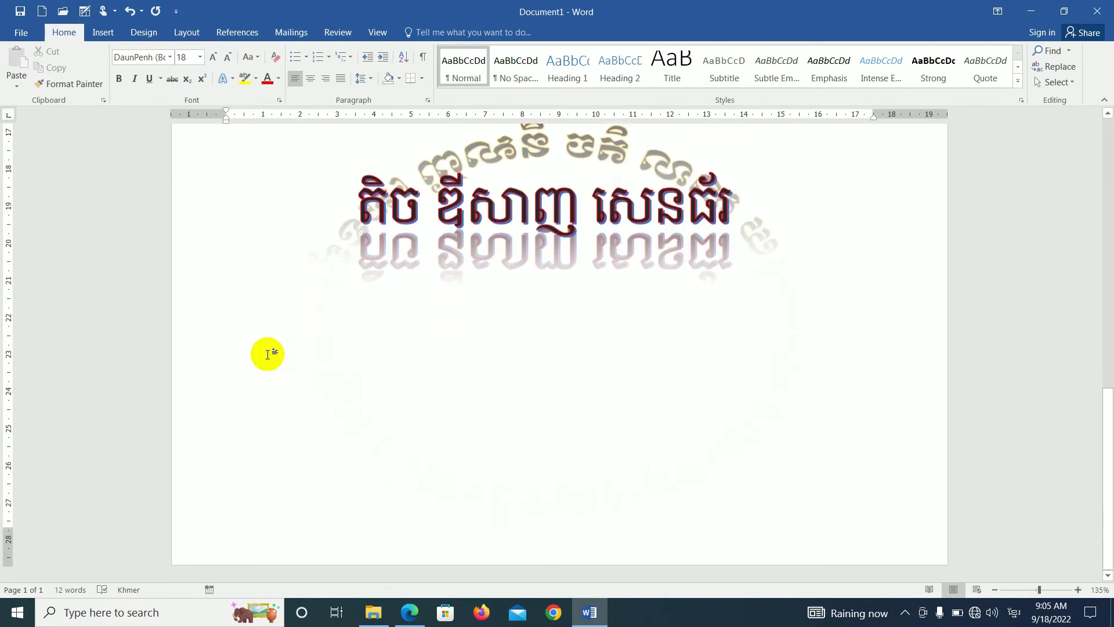
{"action": "left_click", "coordinate": [303, 384]}
{"action": "scroll", "coordinate": [298, 398], "scroll_direction": "down", "scroll_amount": 3}
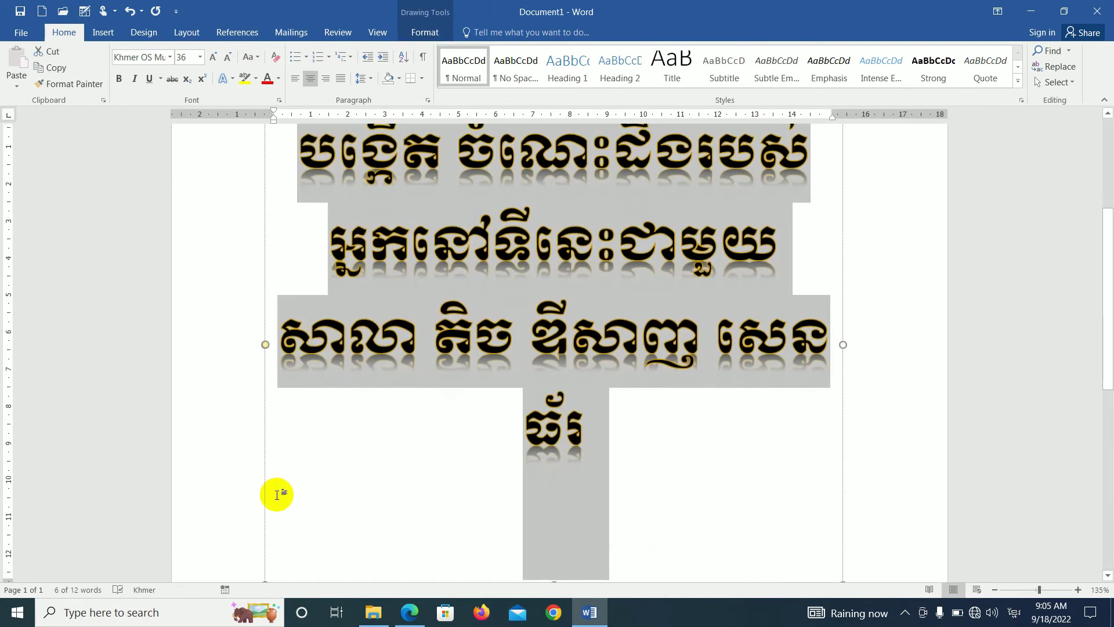
{"action": "scroll", "coordinate": [275, 502], "scroll_direction": "down", "scroll_amount": 4}
{"action": "scroll", "coordinate": [273, 516], "scroll_direction": "down", "scroll_amount": 1}
{"action": "left_click", "coordinate": [273, 522]}
{"action": "scroll", "coordinate": [282, 519], "scroll_direction": "down", "scroll_amount": 5}
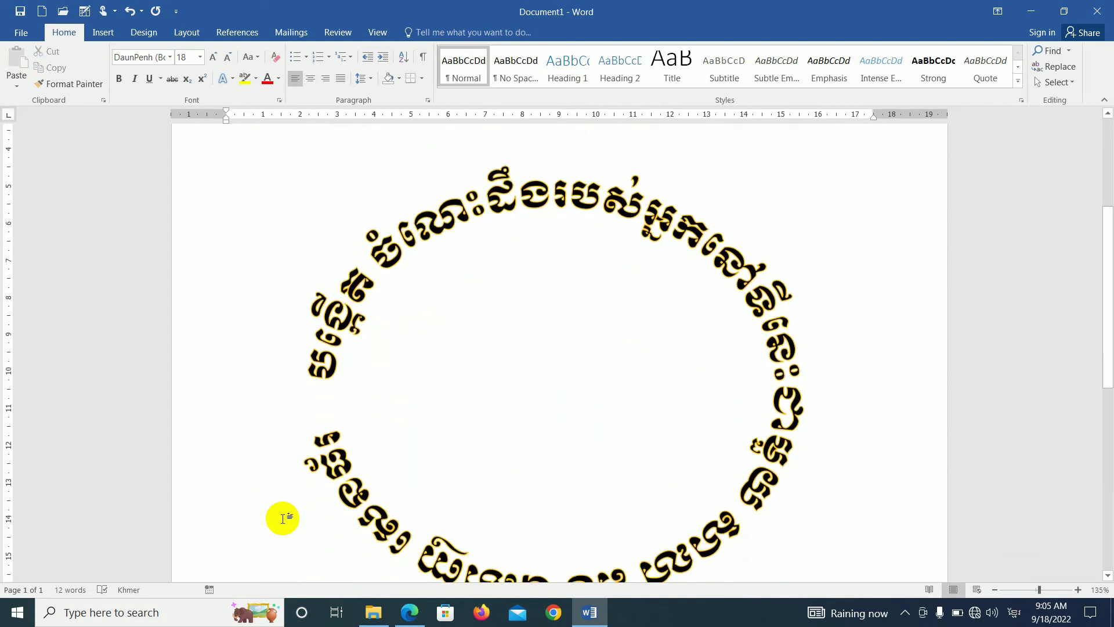
{"action": "scroll", "coordinate": [291, 545], "scroll_direction": "down", "scroll_amount": 5}
{"action": "scroll", "coordinate": [296, 572], "scroll_direction": "down", "scroll_amount": 3}
{"action": "scroll", "coordinate": [306, 540], "scroll_direction": "down", "scroll_amount": 3}
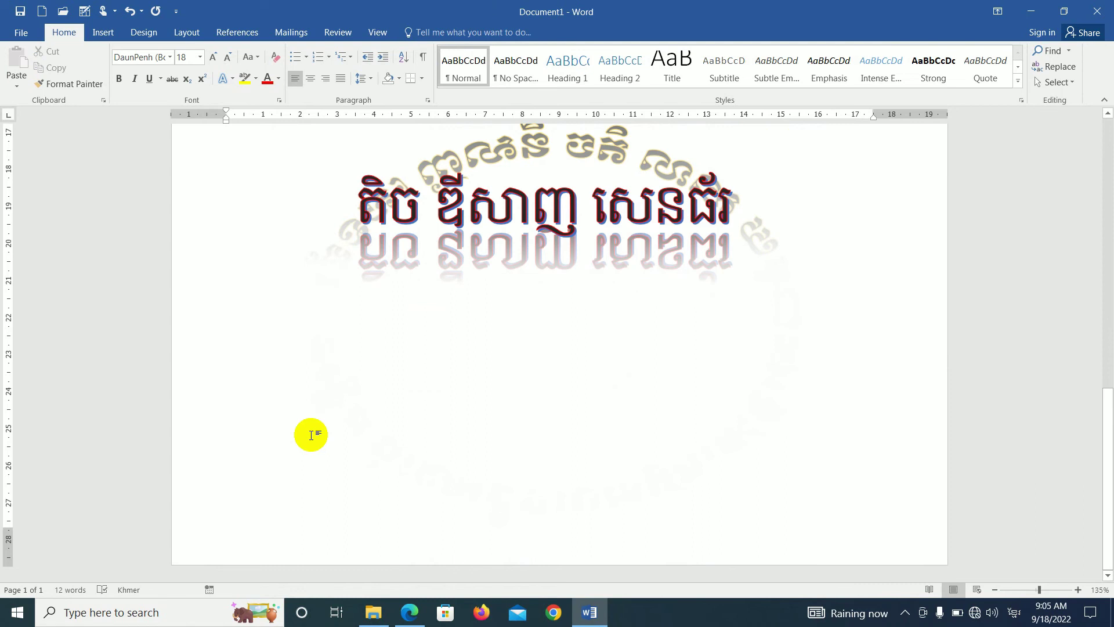
{"action": "left_click", "coordinate": [307, 393]}
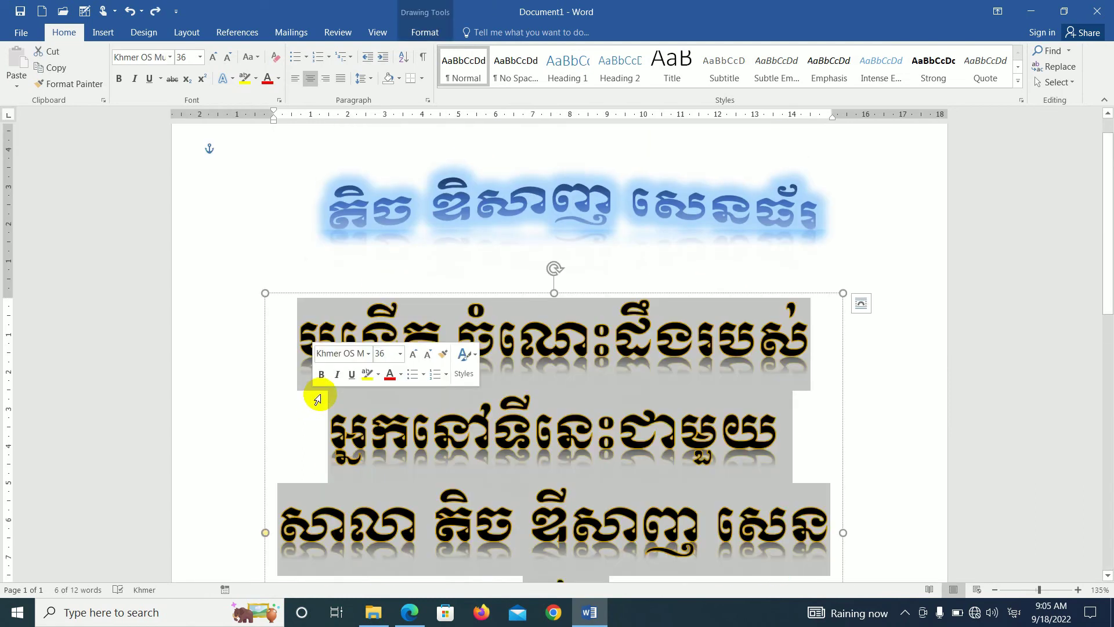
{"action": "scroll", "coordinate": [319, 398], "scroll_direction": "down", "scroll_amount": 5}
{"action": "scroll", "coordinate": [324, 403], "scroll_direction": "down", "scroll_amount": 5}
{"action": "left_click", "coordinate": [318, 417]}
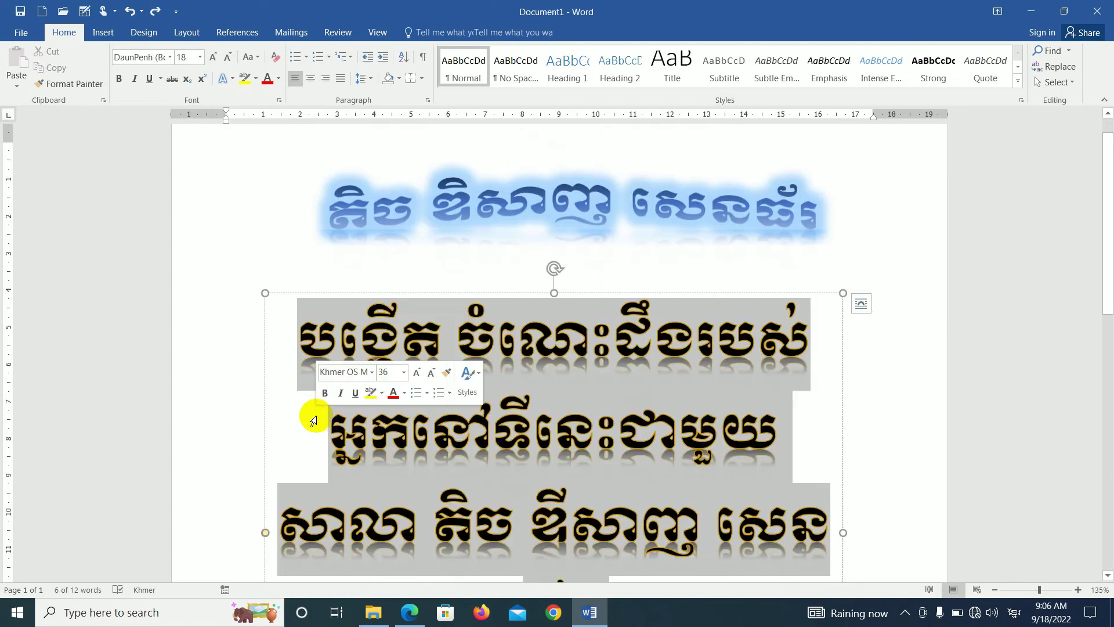
{"action": "scroll", "coordinate": [321, 447], "scroll_direction": "down", "scroll_amount": 5}
{"action": "scroll", "coordinate": [305, 493], "scroll_direction": "down", "scroll_amount": 3}
{"action": "left_click", "coordinate": [304, 493]}
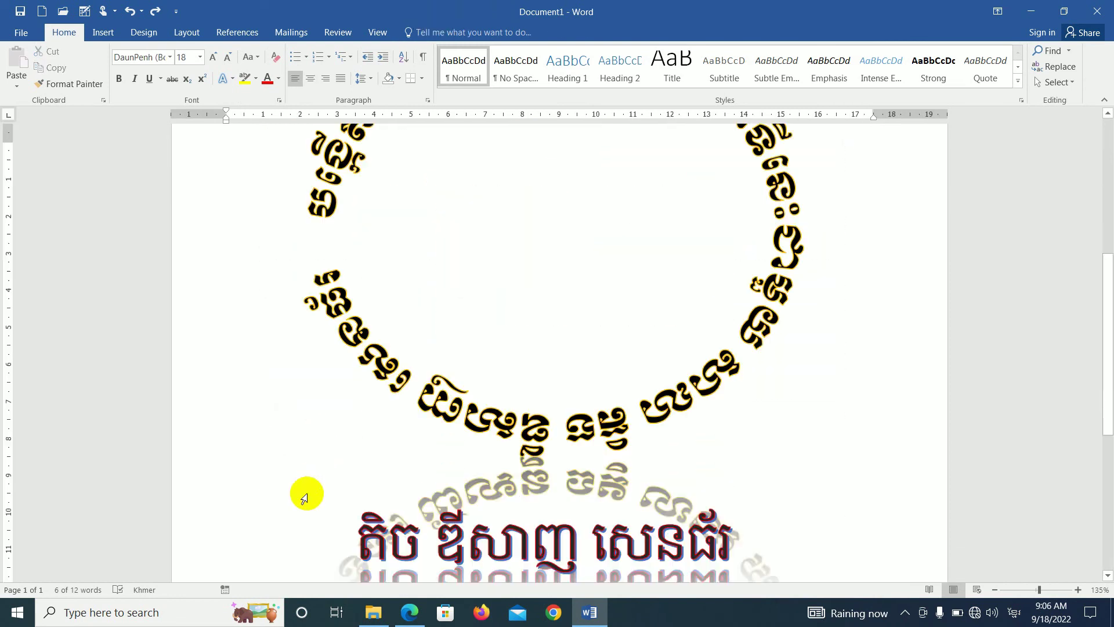
{"action": "scroll", "coordinate": [272, 447], "scroll_direction": "down", "scroll_amount": 5}
{"action": "scroll", "coordinate": [283, 482], "scroll_direction": "down", "scroll_amount": 3}
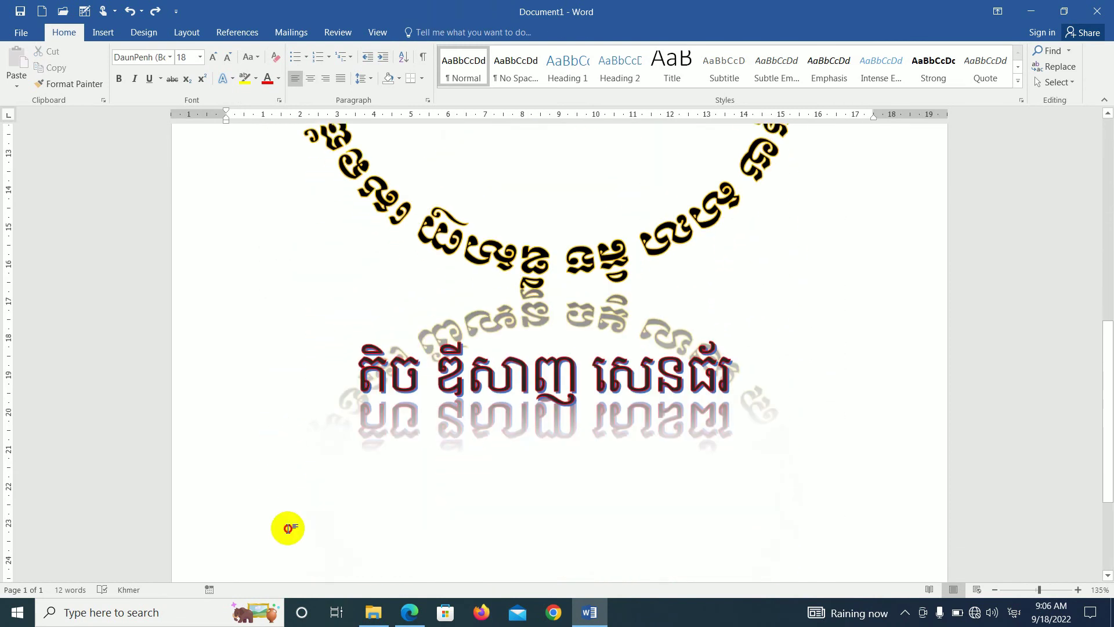
{"action": "scroll", "coordinate": [403, 511], "scroll_direction": "down", "scroll_amount": 3}
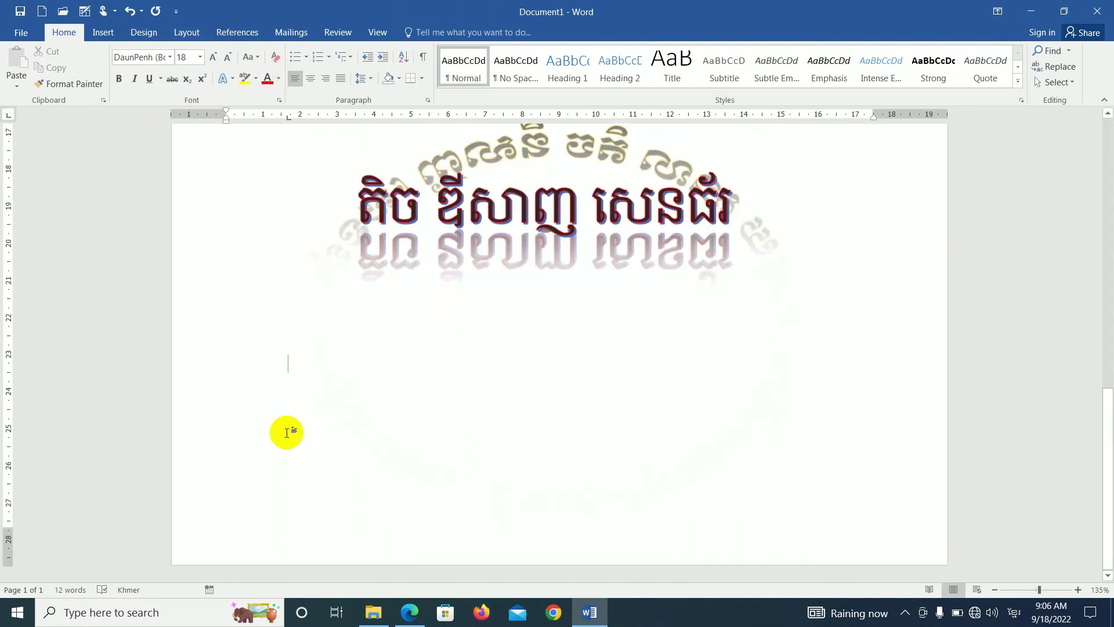
{"action": "left_click", "coordinate": [410, 613]}
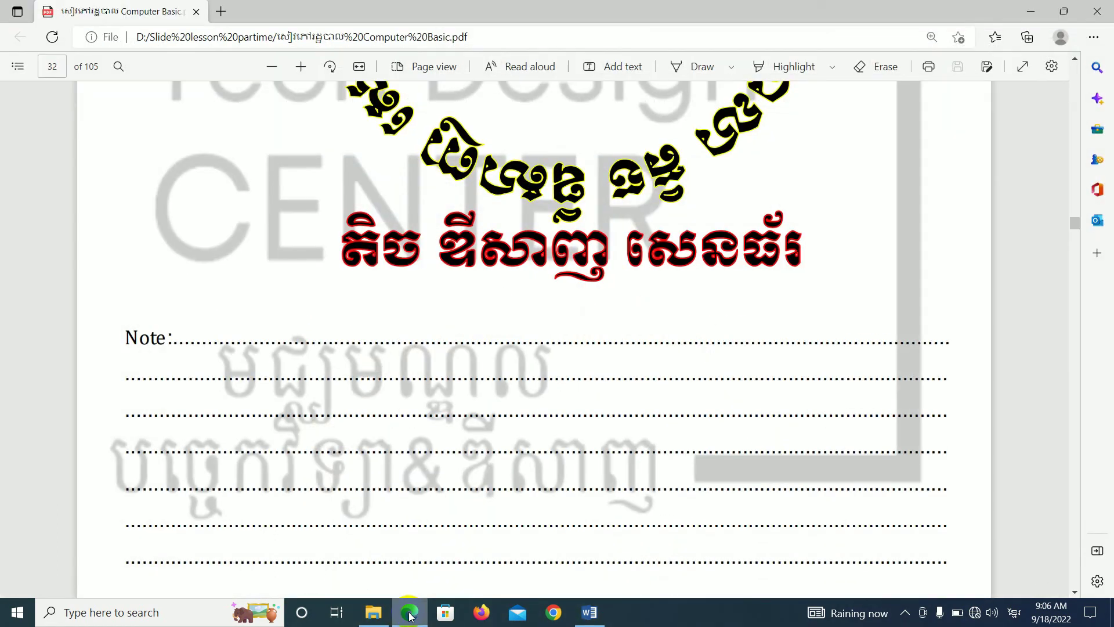
{"action": "left_click", "coordinate": [410, 613]}
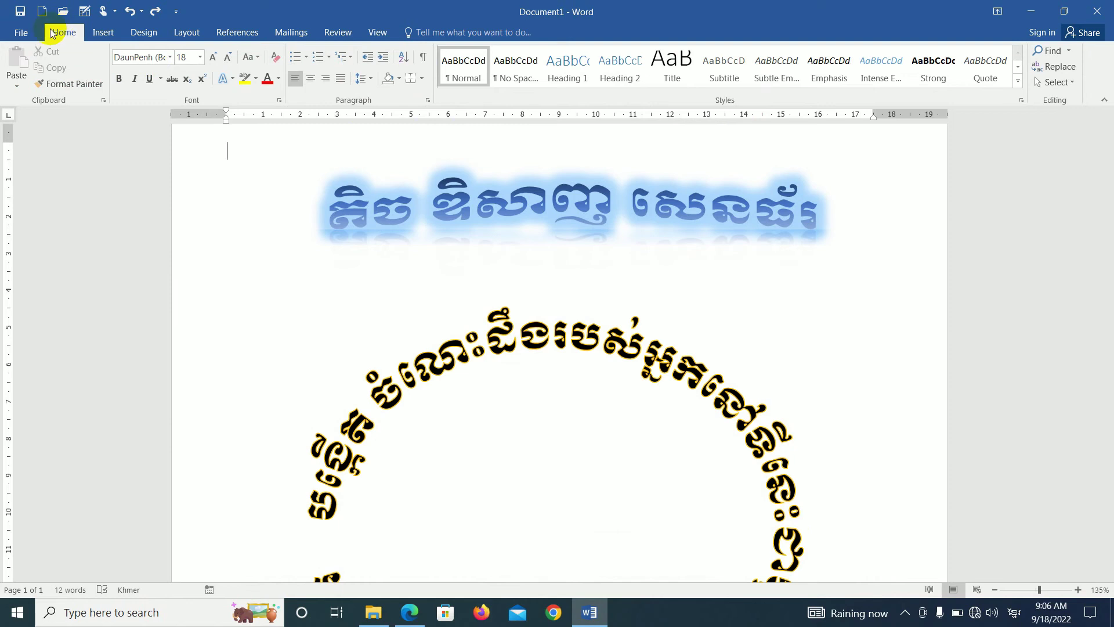
Step: Add a left tab stop at 17 cm with dotted leader 2 in the Tabs dialog
{"action": "left_click", "coordinate": [428, 101]}
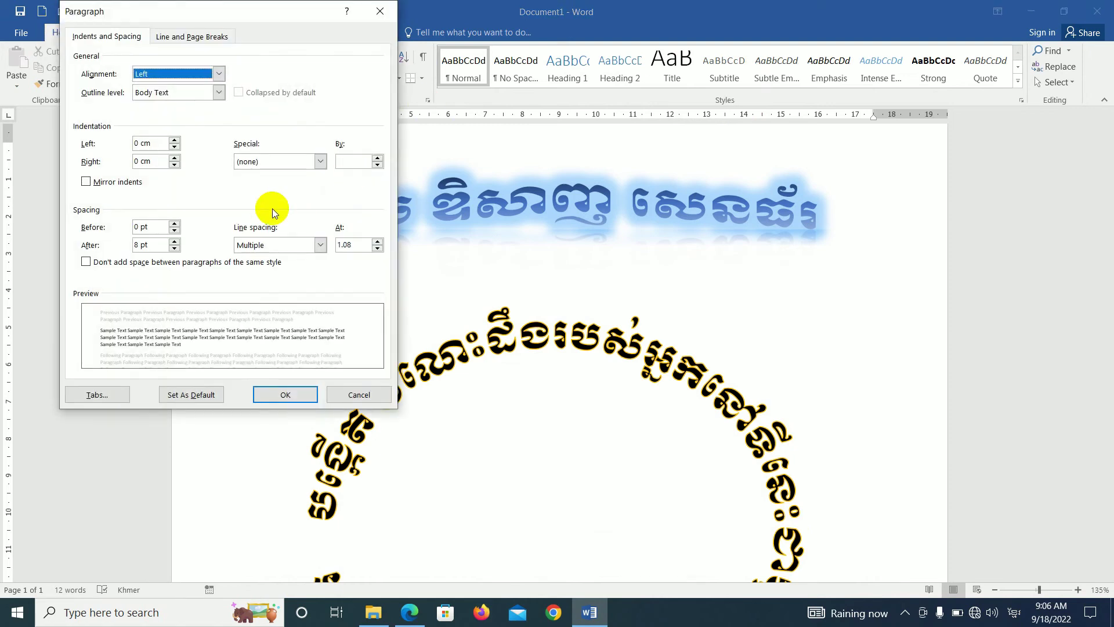
{"action": "left_click", "coordinate": [99, 395]}
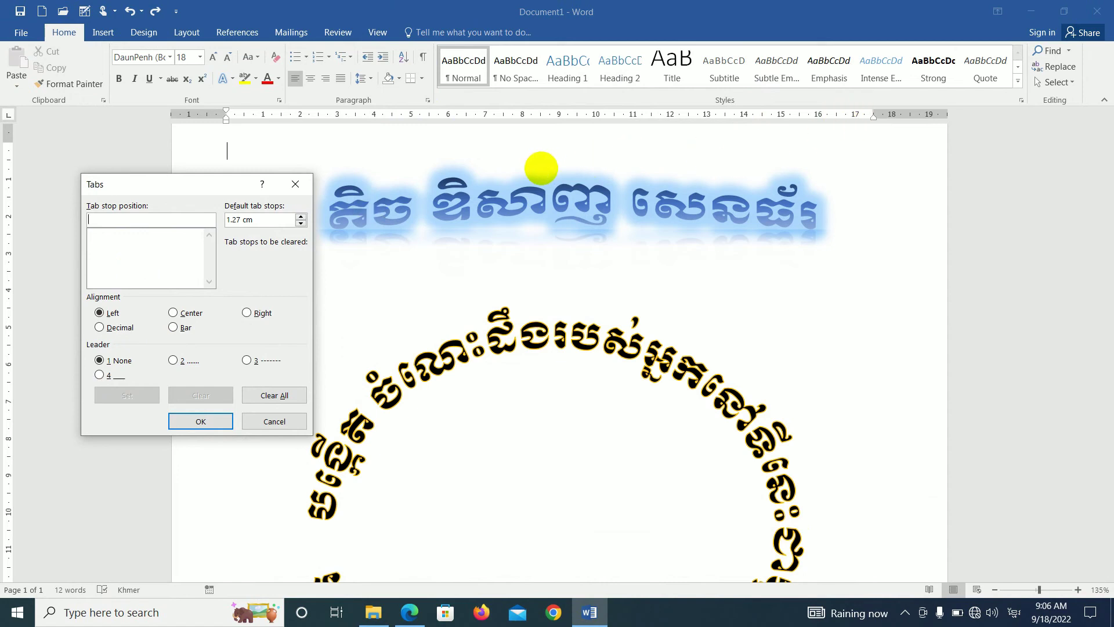
{"action": "type", "text": "១សម"}
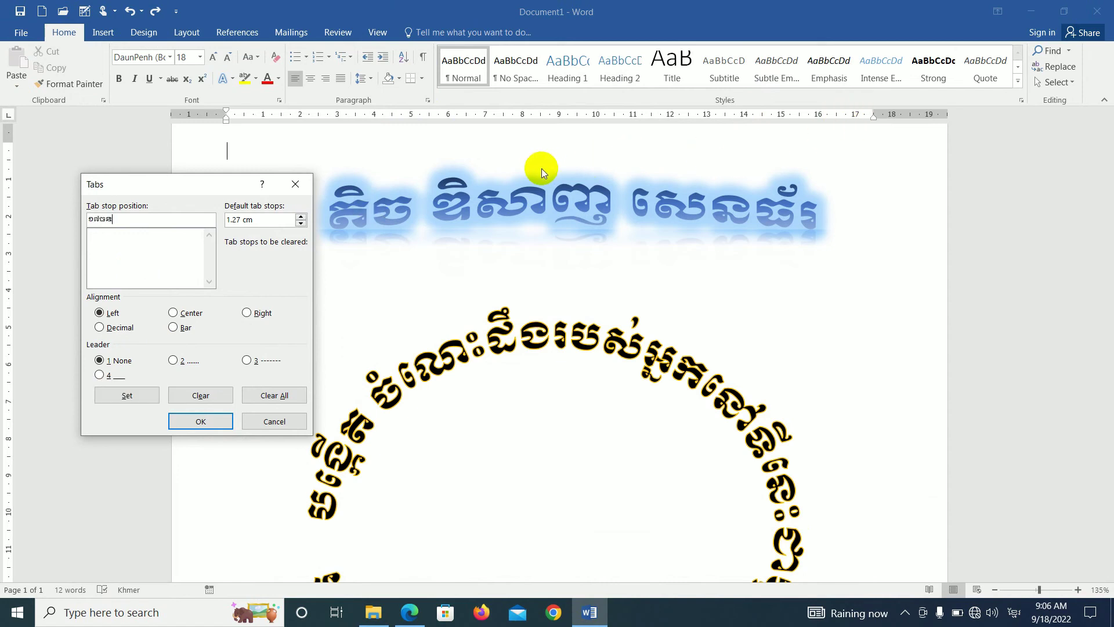
{"action": "key", "text": "BackSpace"}
{"action": "key", "text": "BackSpace"}
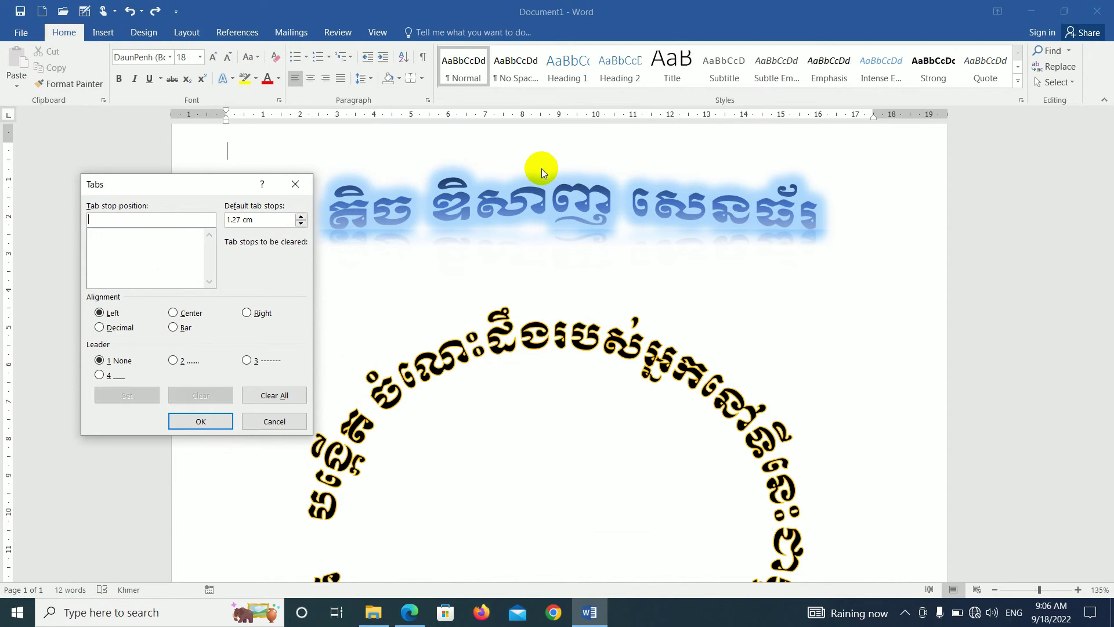
{"action": "type", "text": "17"}
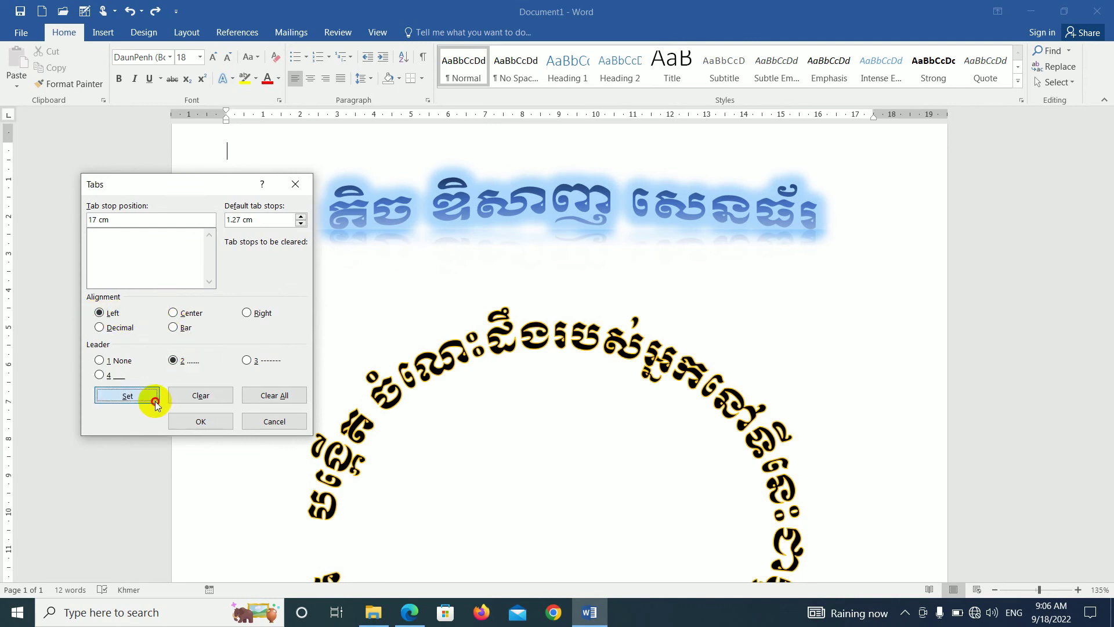
{"action": "left_click", "coordinate": [199, 416]}
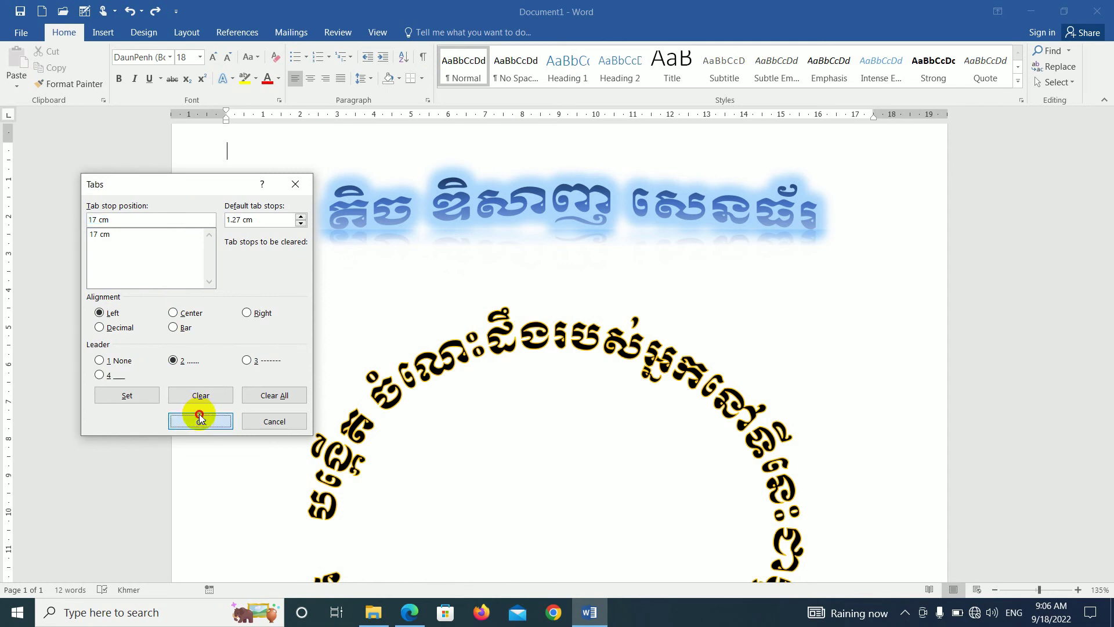
{"action": "scroll", "coordinate": [204, 415], "scroll_direction": "down", "scroll_amount": 1}
{"action": "scroll", "coordinate": [223, 432], "scroll_direction": "down", "scroll_amount": 6}
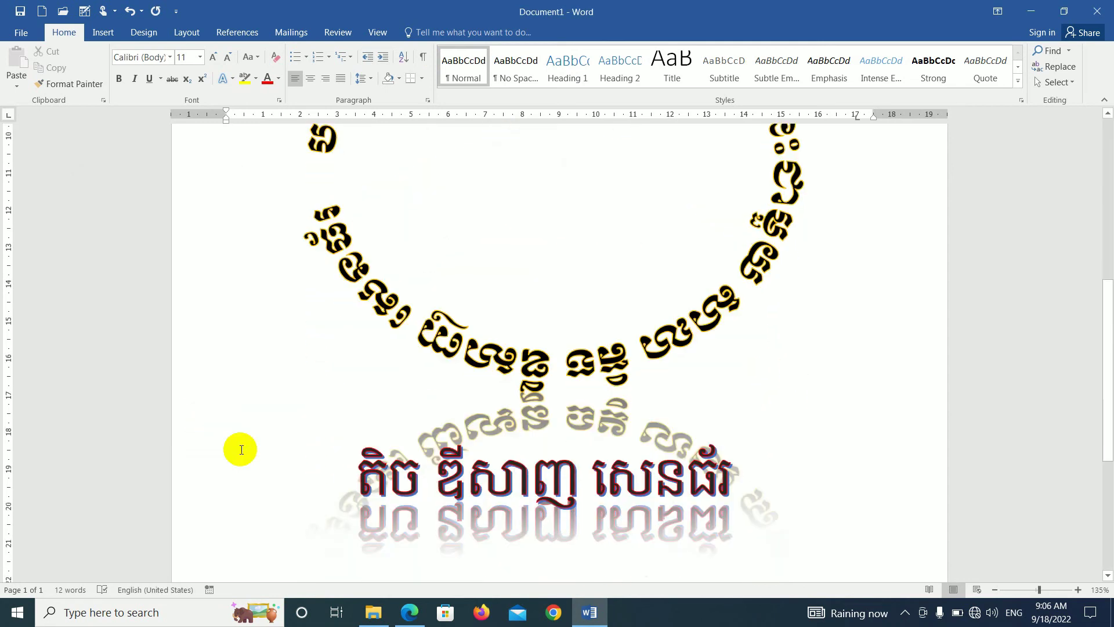
{"action": "scroll", "coordinate": [249, 482], "scroll_direction": "down", "scroll_amount": 4}
{"action": "scroll", "coordinate": [269, 385], "scroll_direction": "up", "scroll_amount": 10}
{"action": "scroll", "coordinate": [272, 401], "scroll_direction": "down", "scroll_amount": 5}
{"action": "scroll", "coordinate": [272, 402], "scroll_direction": "down", "scroll_amount": 5}
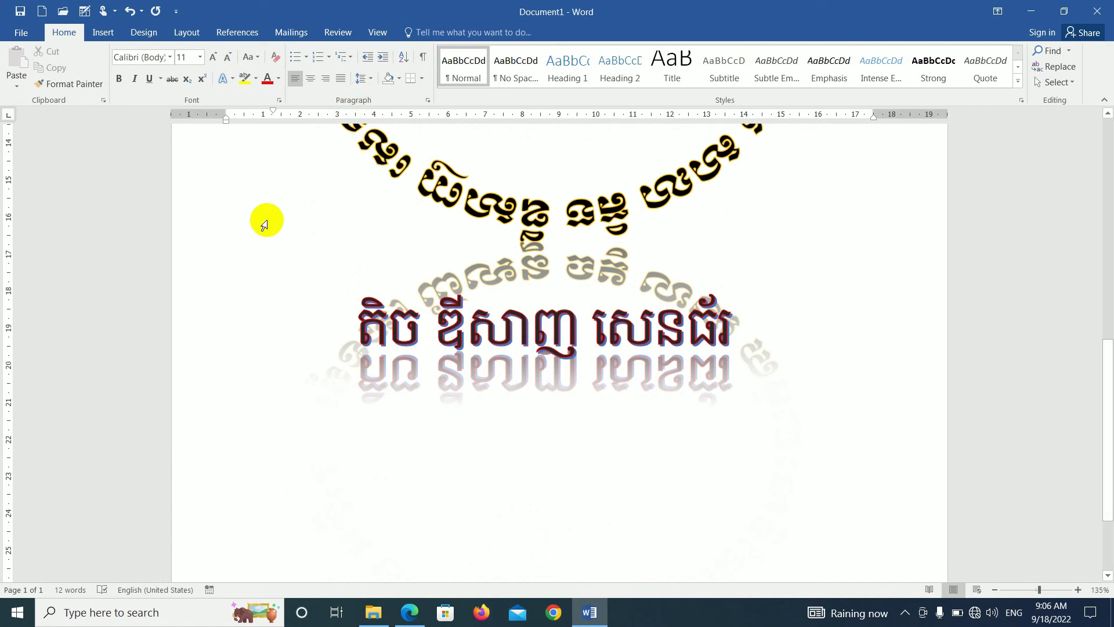
Step: Set a 17 cm tab stop with a dotted leader on the empty line
{"action": "left_click", "coordinate": [428, 101]}
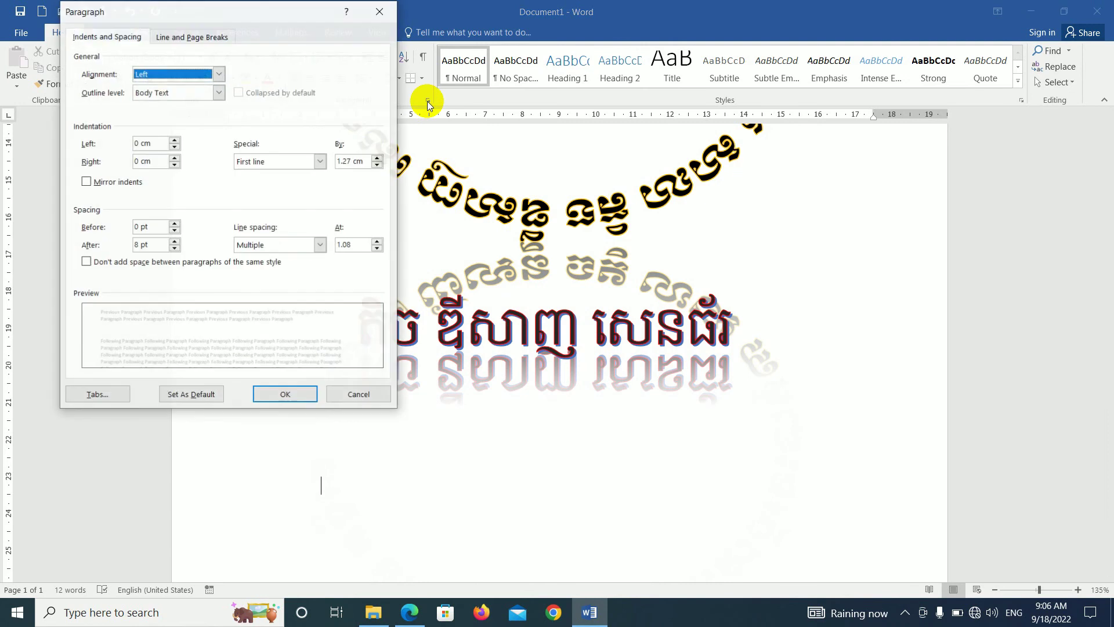
{"action": "left_click", "coordinate": [108, 394]}
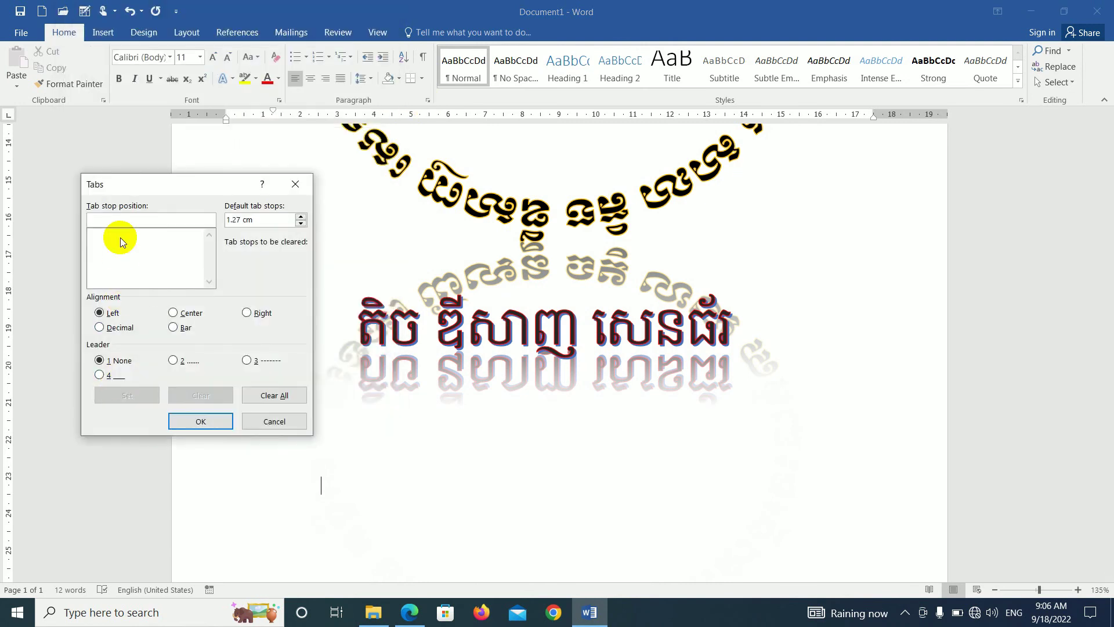
{"action": "type", "text": "17"}
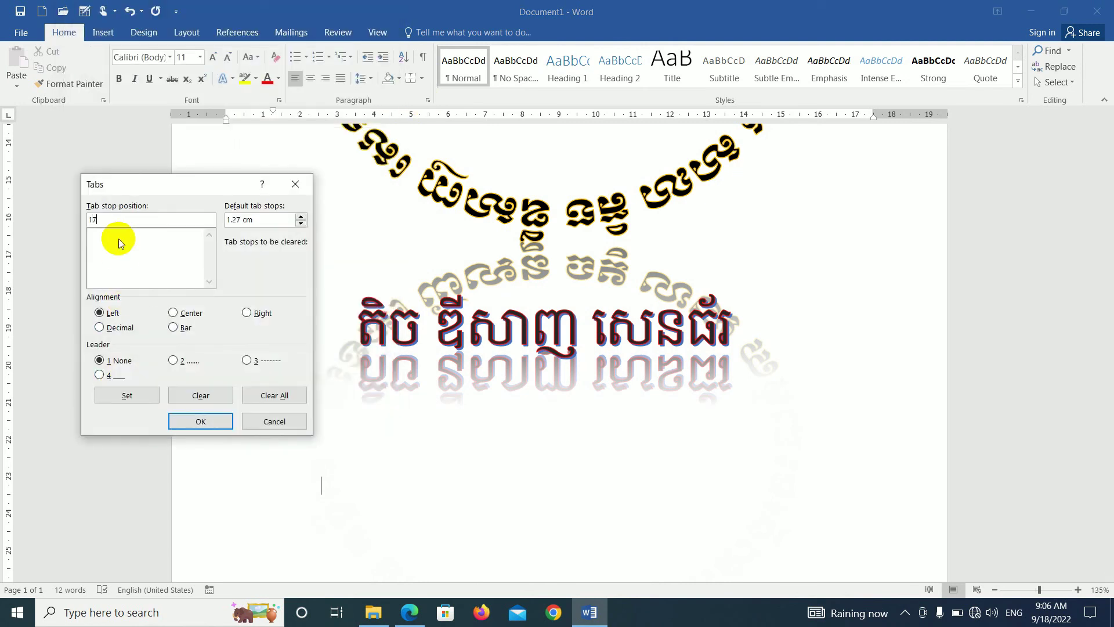
{"action": "left_click", "coordinate": [180, 360]}
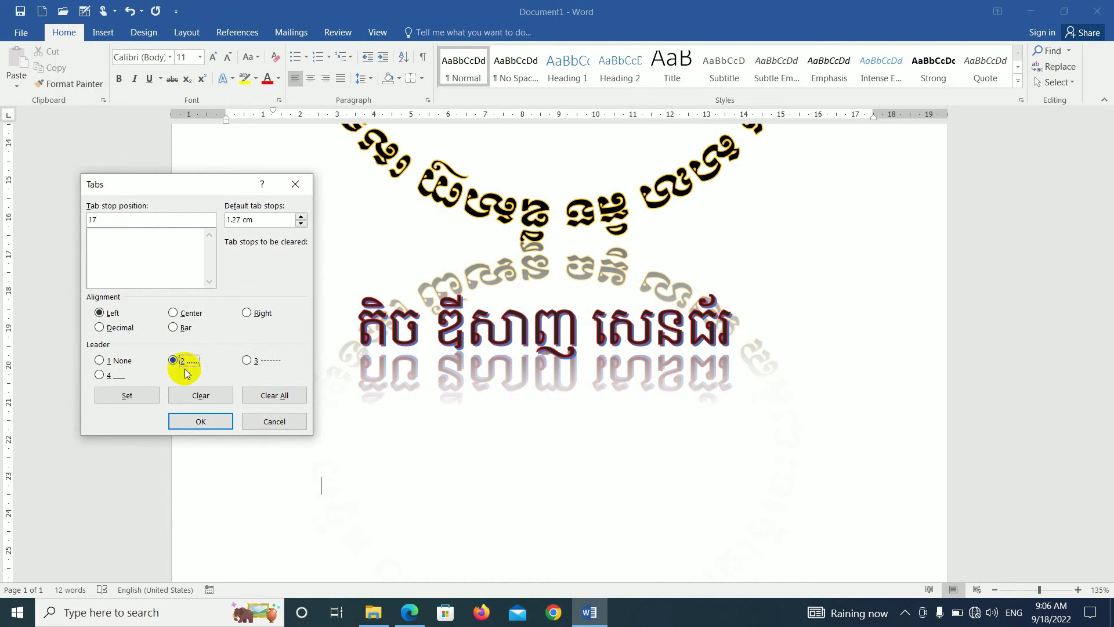
{"action": "left_click", "coordinate": [143, 399]}
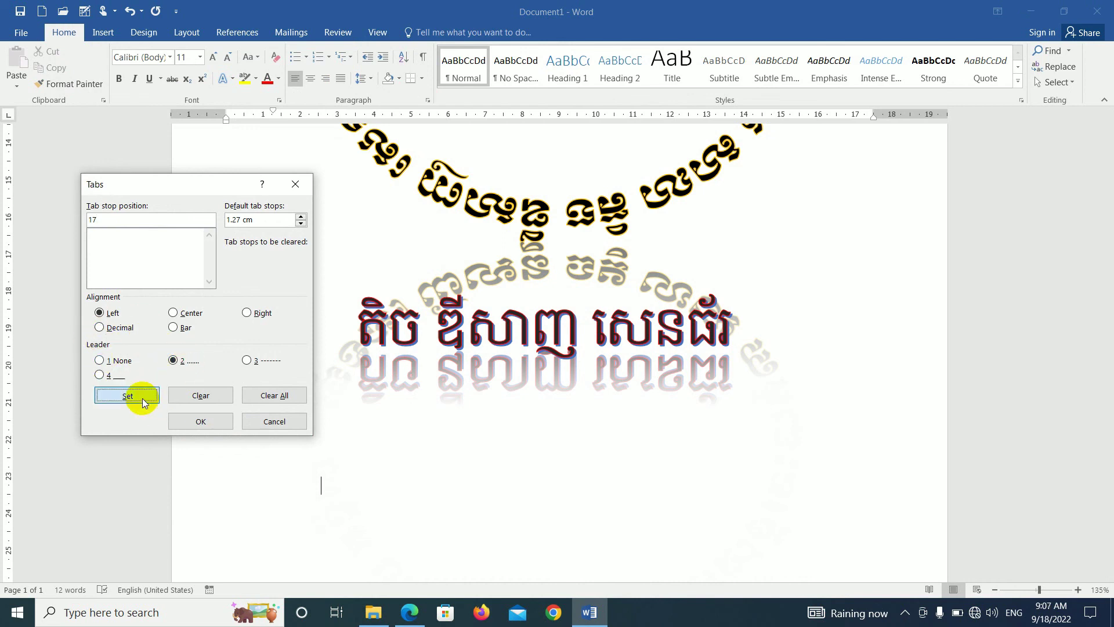
{"action": "left_click", "coordinate": [200, 420]}
Step: Fill several lines with dotted leaders out to 17 cm, then compare with the reference PDF
{"action": "key", "text": "Tab"}
{"action": "key", "text": "Return"}
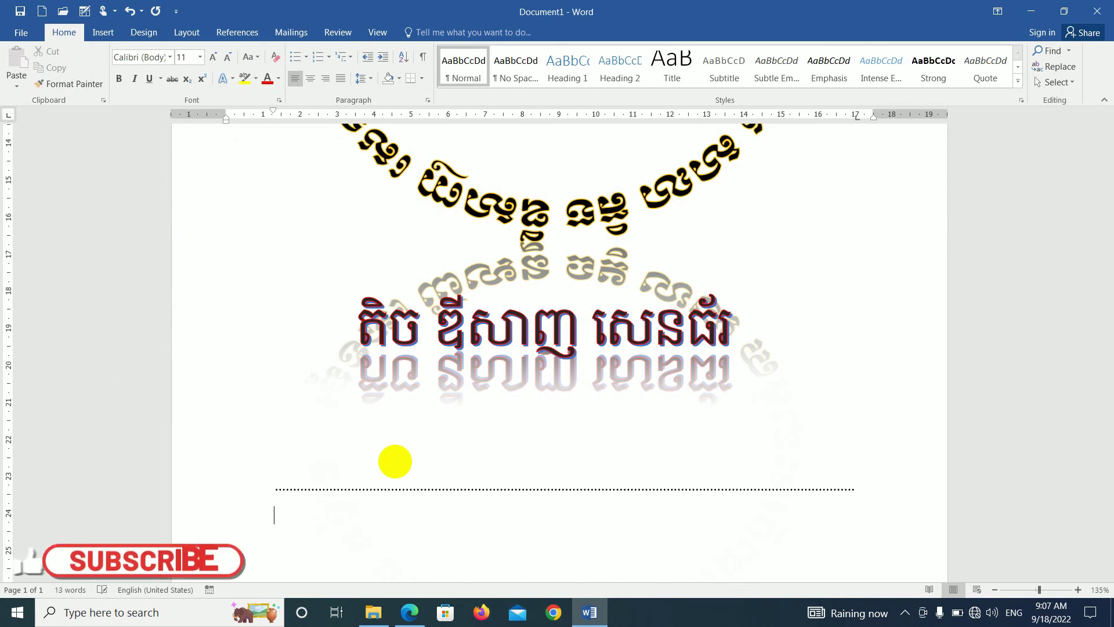
{"action": "key", "text": "Tab"}
{"action": "key", "text": "Return"}
{"action": "key", "text": "Tab"}
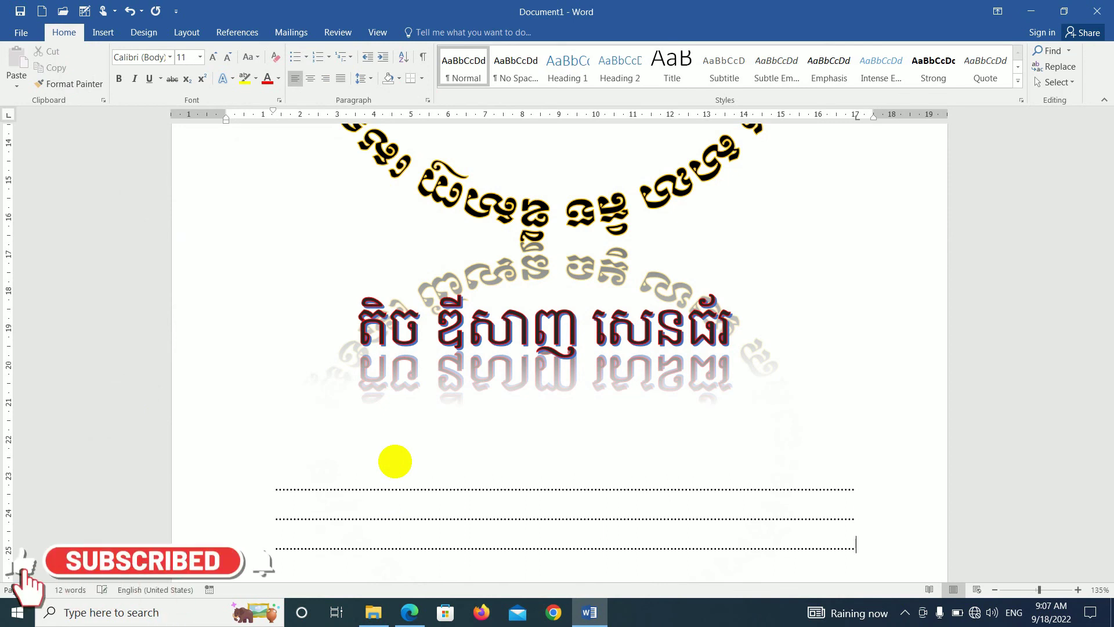
{"action": "key", "text": "Return"}
{"action": "key", "text": "Tab"}
{"action": "key", "text": "Return"}
{"action": "key", "text": "Tab"}
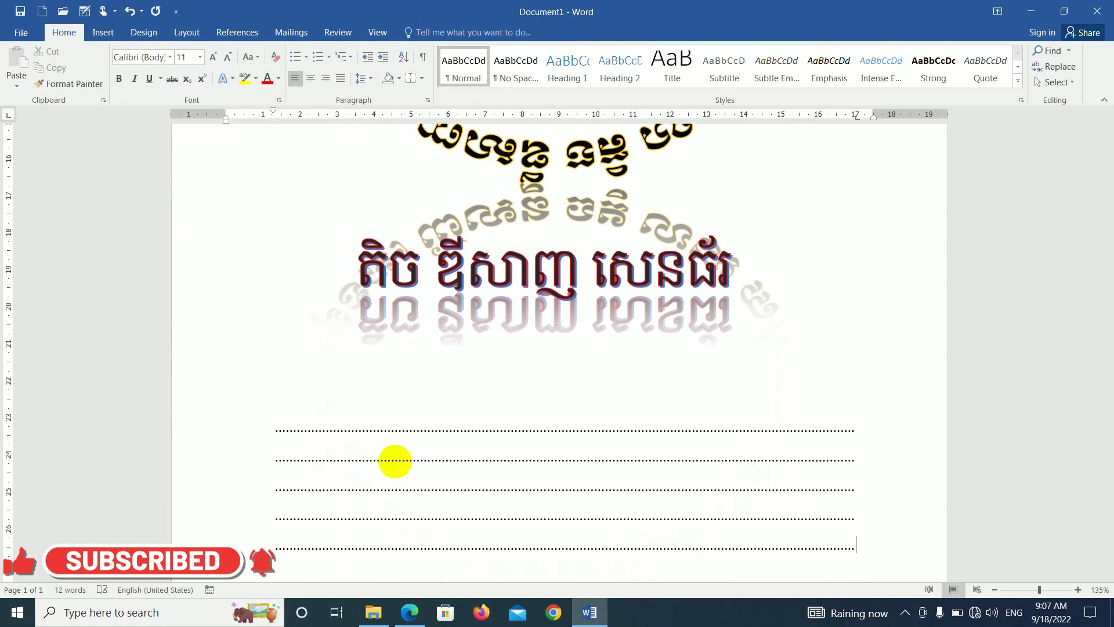
{"action": "key", "text": "Tab"}
{"action": "key", "text": "Return"}
{"action": "key", "text": "Tab"}
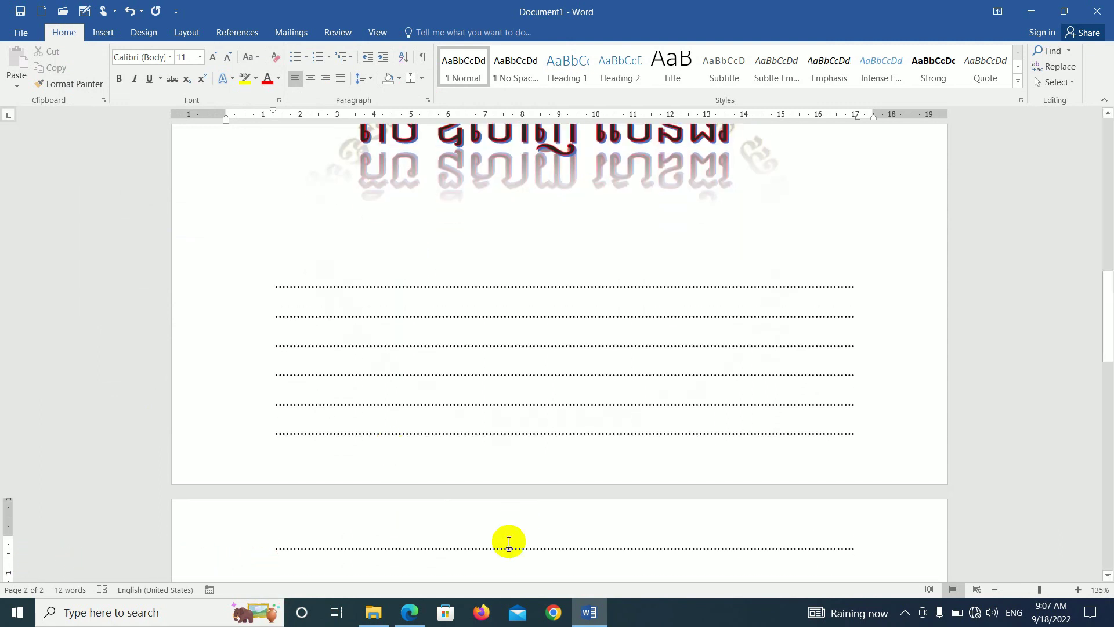
{"action": "left_click", "coordinate": [410, 612]}
{"action": "scroll", "coordinate": [412, 540], "scroll_direction": "down", "scroll_amount": 5}
{"action": "scroll", "coordinate": [419, 511], "scroll_direction": "down", "scroll_amount": 2}
{"action": "scroll", "coordinate": [419, 510], "scroll_direction": "up", "scroll_amount": 4}
{"action": "scroll", "coordinate": [419, 511], "scroll_direction": "down", "scroll_amount": 2}
{"action": "scroll", "coordinate": [419, 511], "scroll_direction": "up", "scroll_amount": 4}
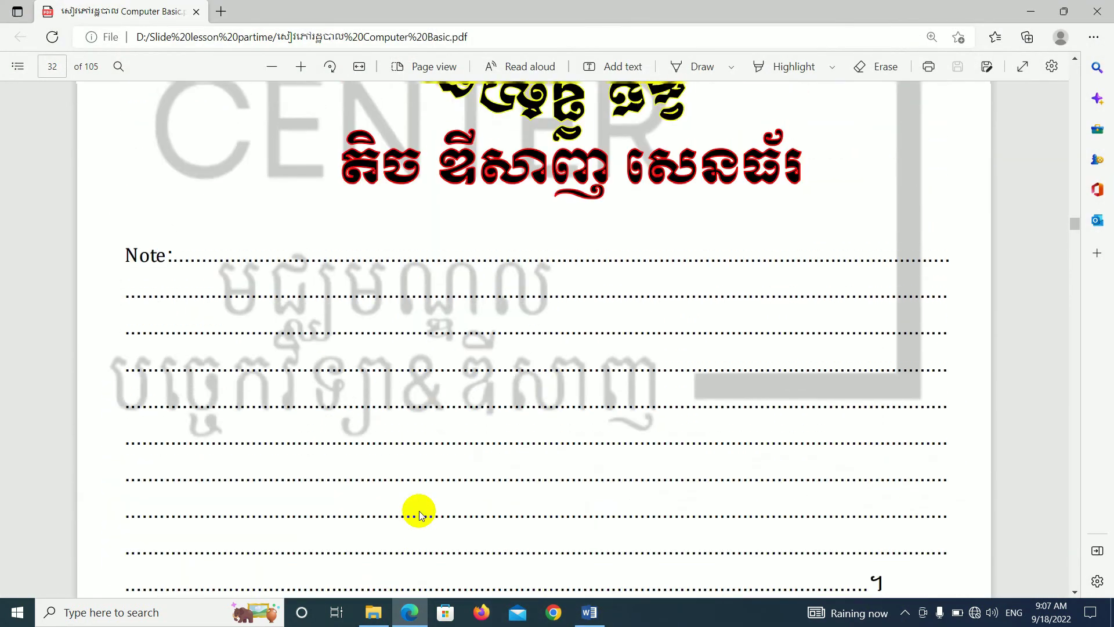
{"action": "scroll", "coordinate": [422, 514], "scroll_direction": "up", "scroll_amount": 3}
{"action": "scroll", "coordinate": [421, 514], "scroll_direction": "up", "scroll_amount": 5}
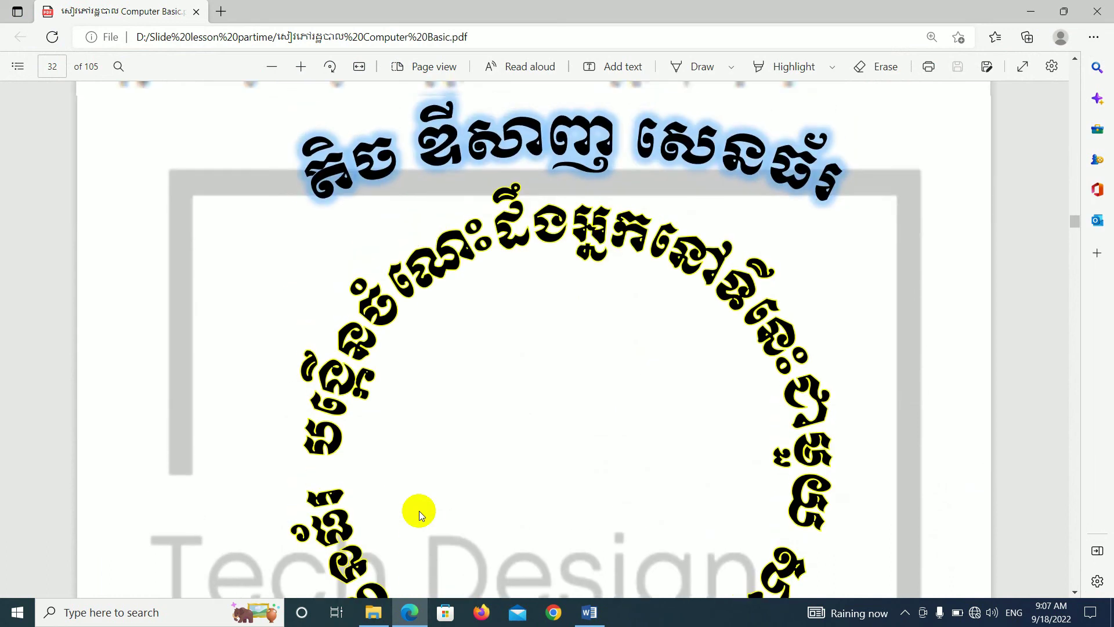
{"action": "scroll", "coordinate": [421, 514], "scroll_direction": "up", "scroll_amount": 4}
{"action": "scroll", "coordinate": [419, 511], "scroll_direction": "down", "scroll_amount": 4}
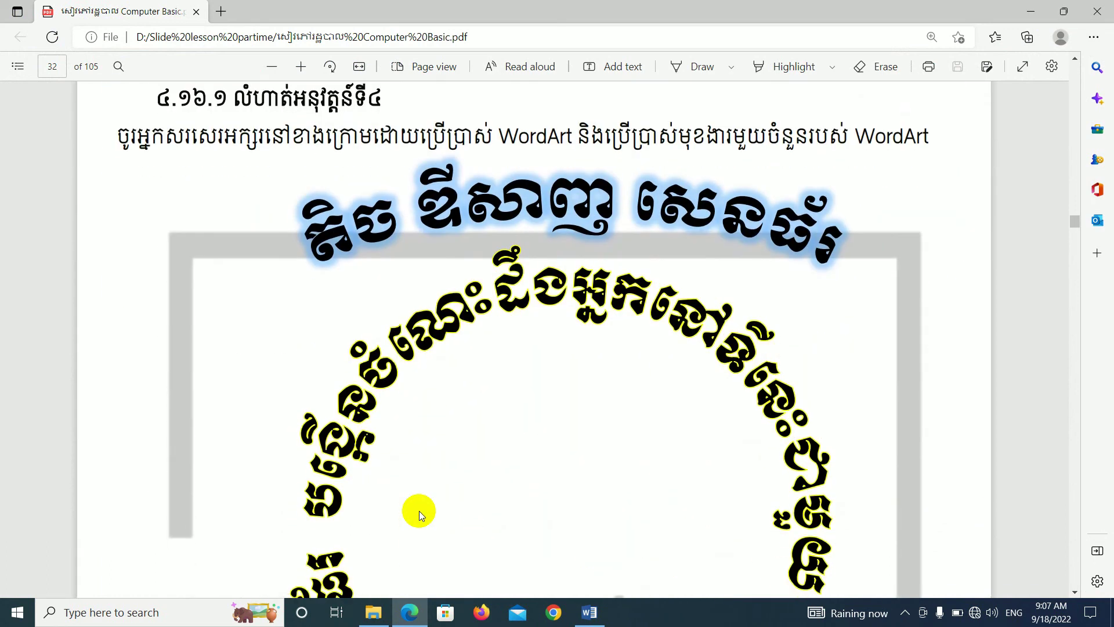